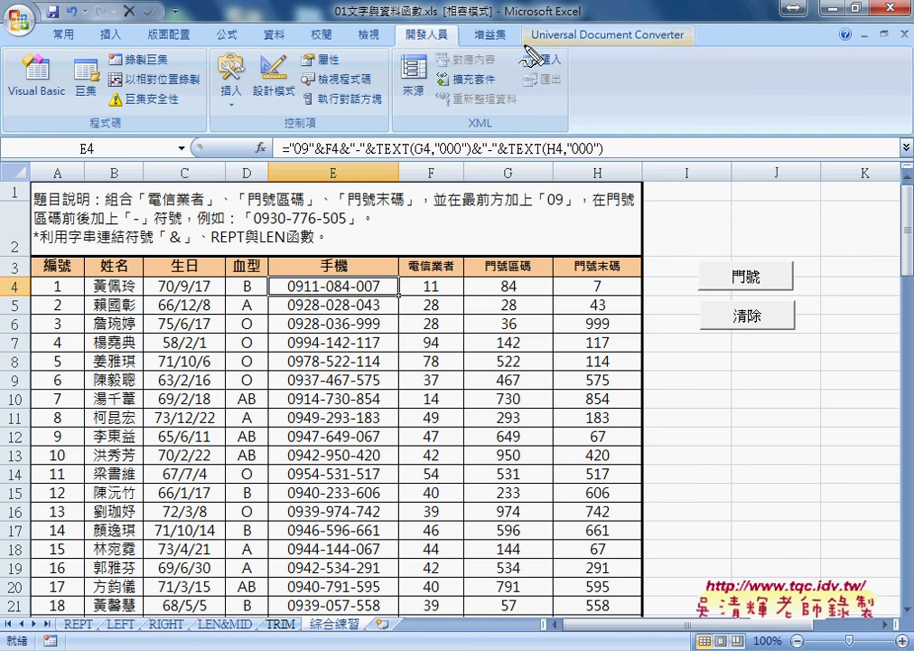
Delete the phone numbers in E4:E103 and leave cell E4 selected.
drag(388, 40, 449, 45)
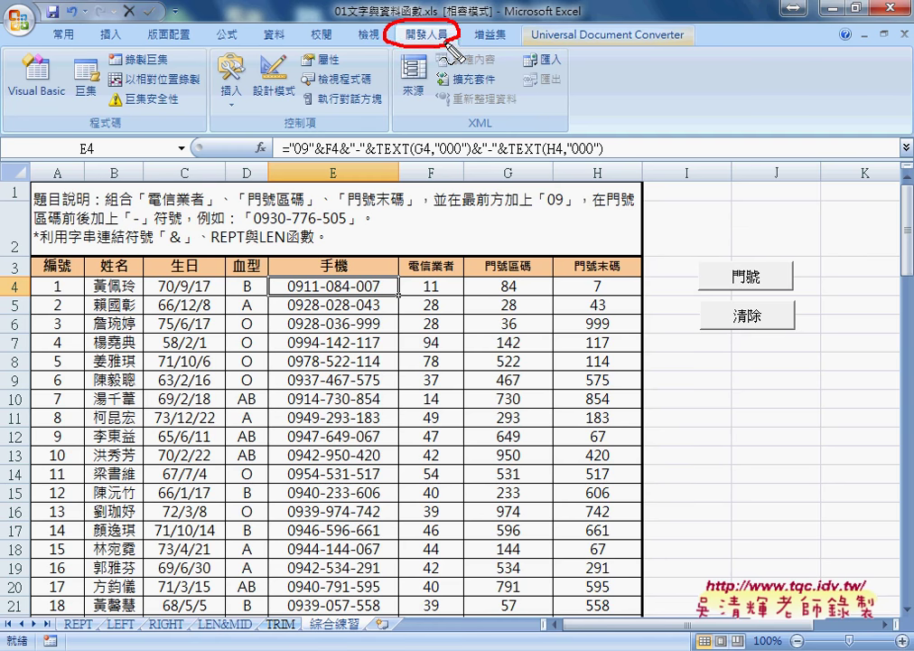
drag(363, 91, 395, 58)
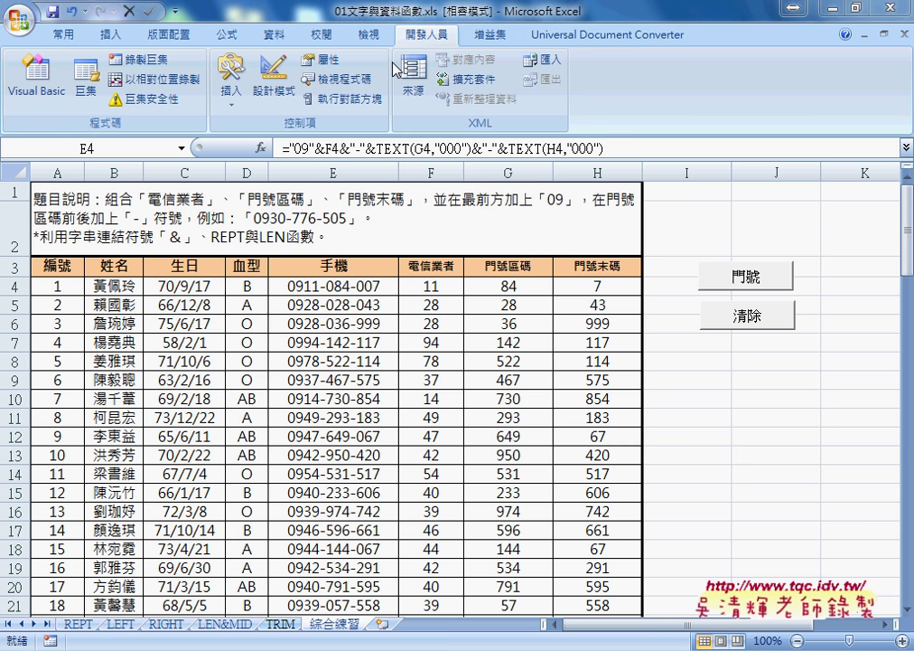
click(375, 288)
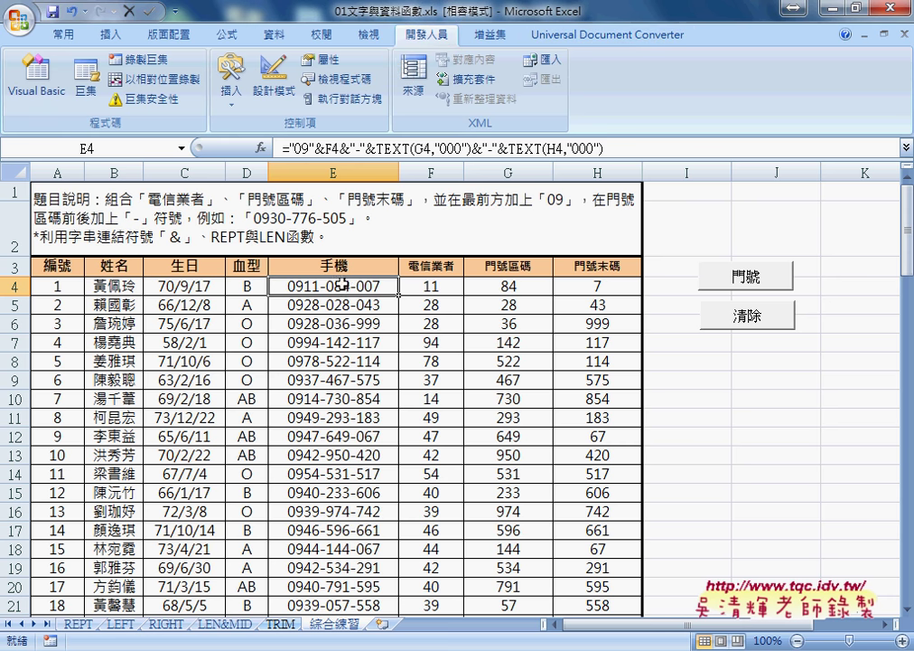
key(ctrl+shift+Down)
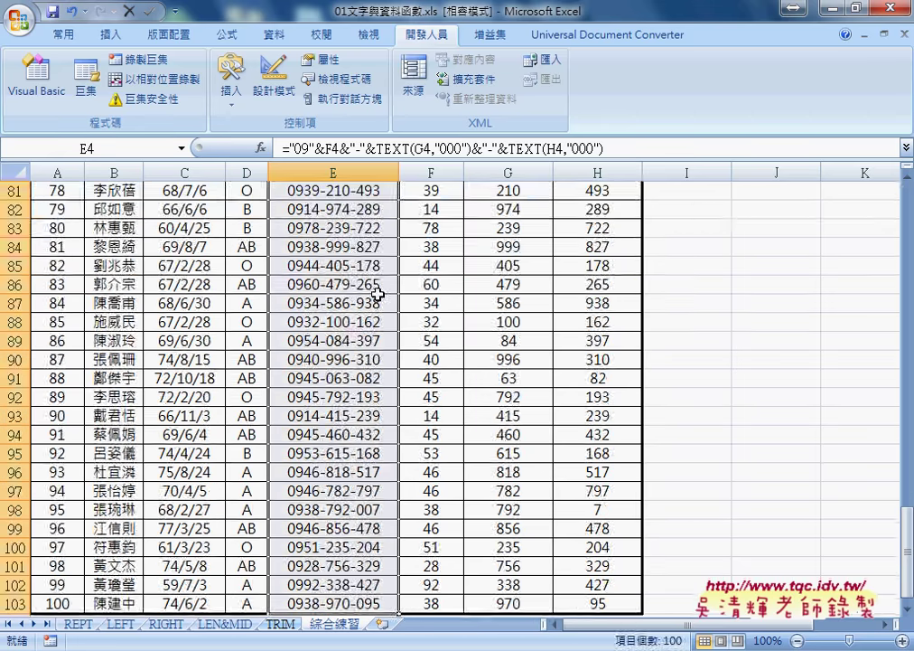
key(Delete)
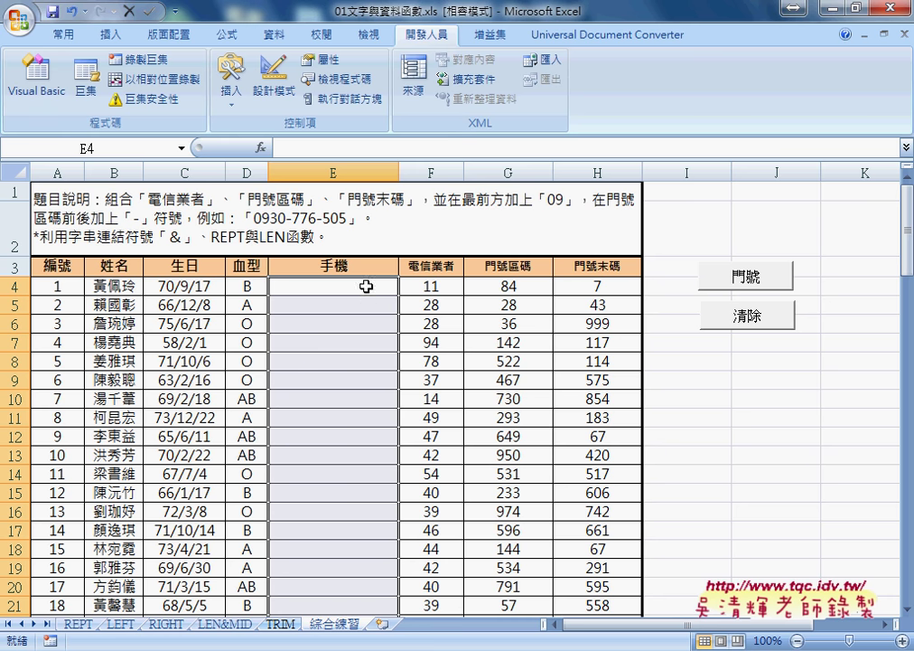
click(364, 284)
Launch the Visual Basic editor in a smaller window beside the sheet and point to 插入 > 模組.
click(58, 90)
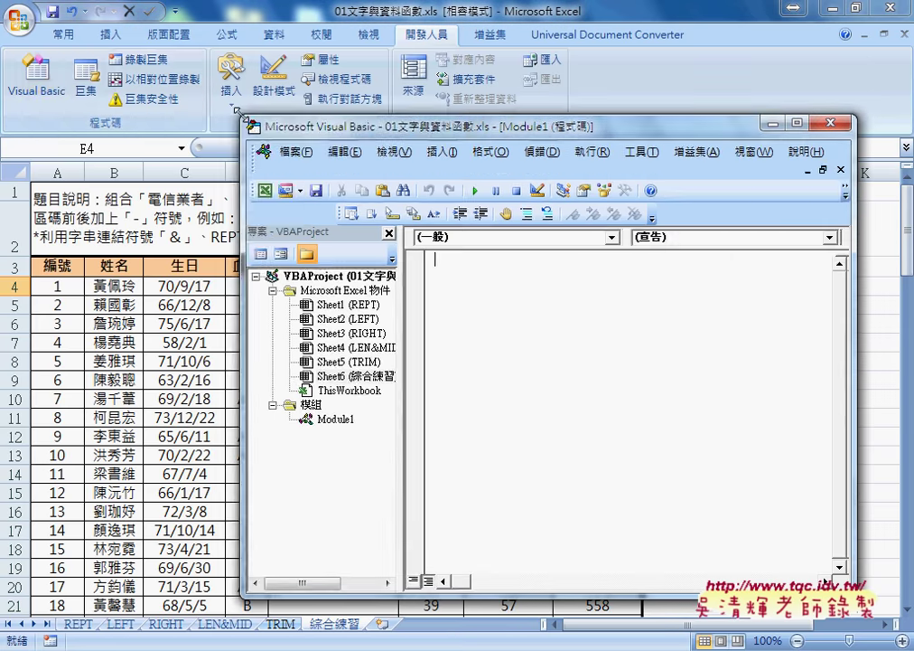
drag(41, 57, 326, 129)
mouse_move(416, 148)
mouse_down()
mouse_move(447, 146)
mouse_move(469, 78)
mouse_up()
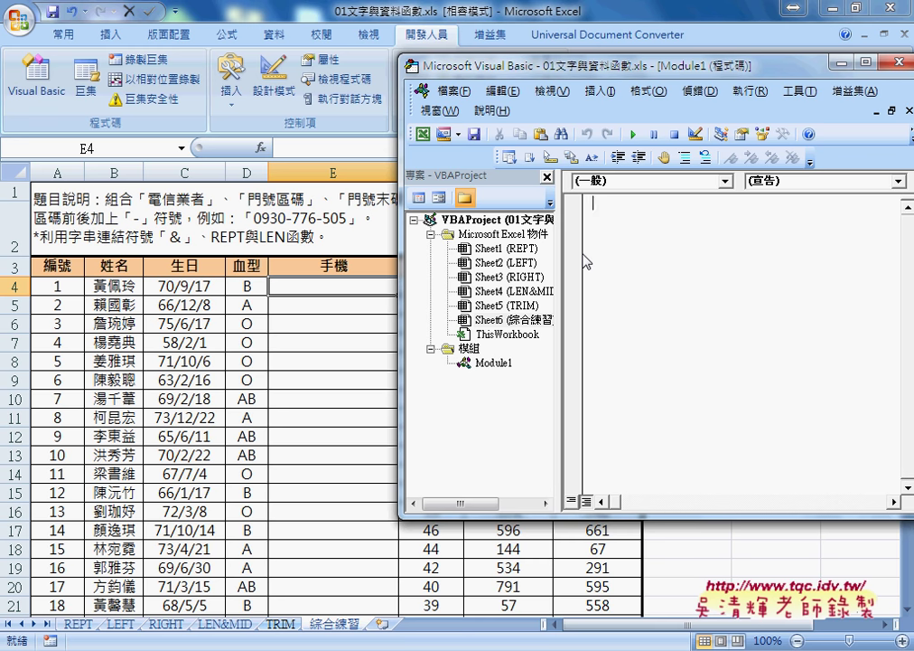
right_click(483, 305)
mouse_move(544, 379)
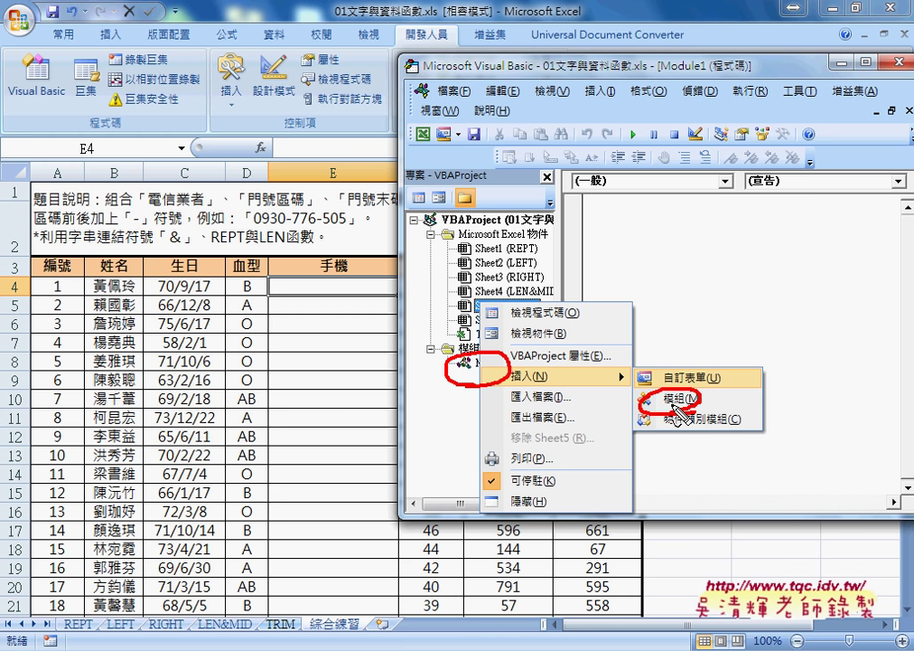
Select Module1 and enlarge the editor window, keeping 門號 and 清除 visible.
click(678, 407)
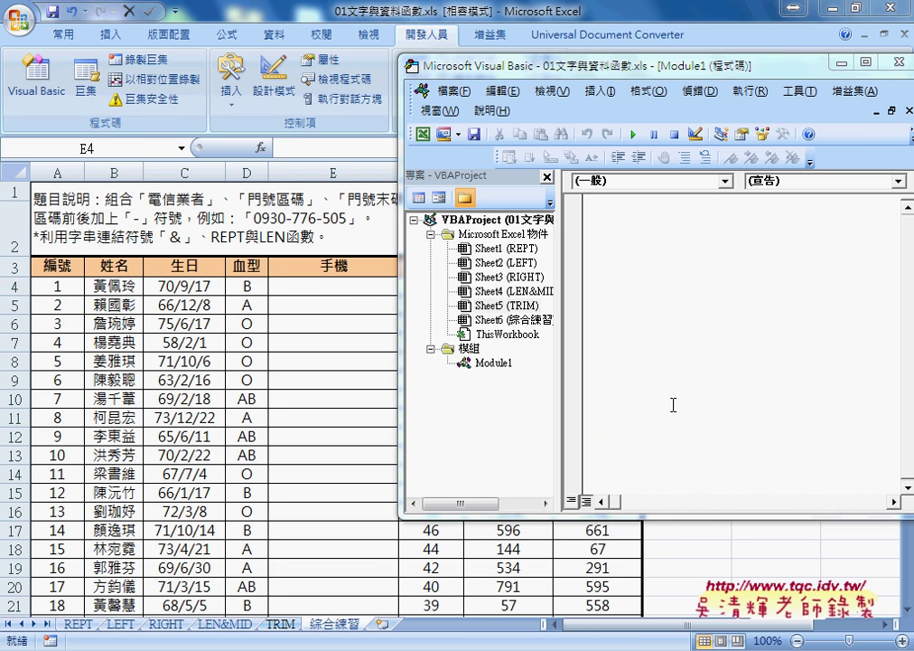
click(493, 362)
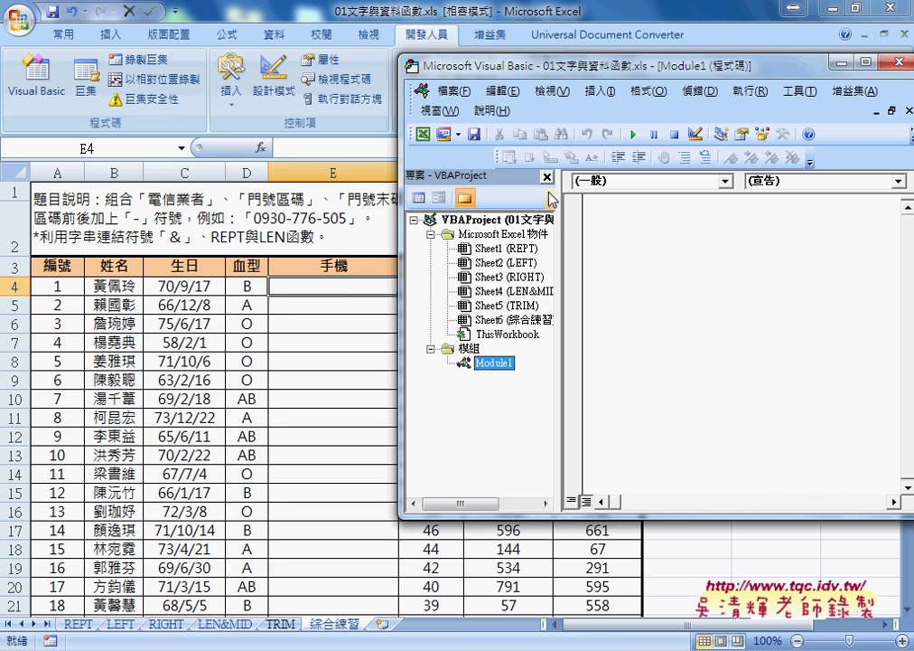
drag(535, 65, 329, 27)
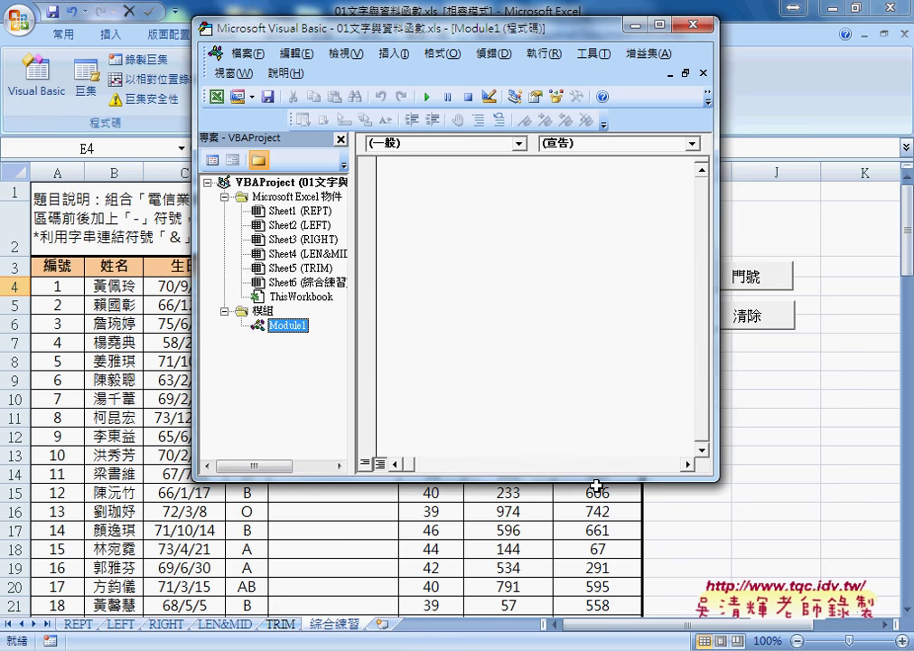
drag(596, 486, 596, 592)
drag(714, 433, 827, 435)
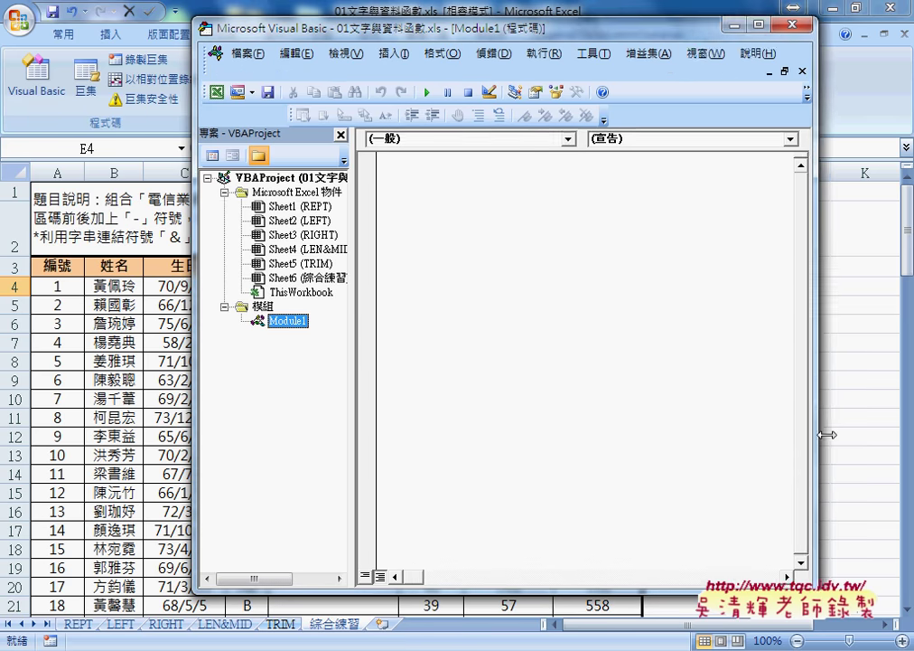
Show, reposition and close the Properties window, then close Module1's code and the project tree.
click(348, 54)
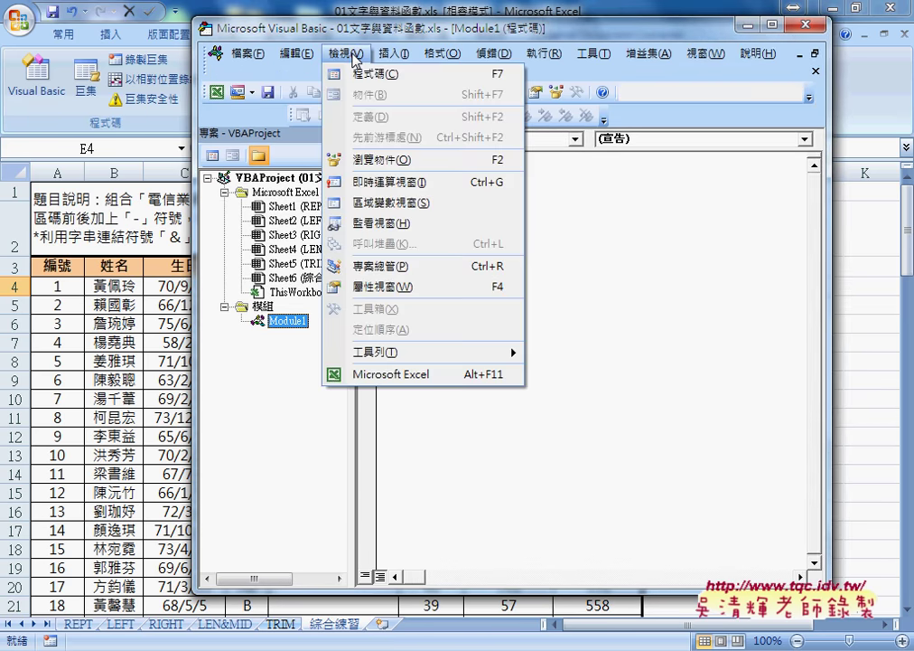
click(395, 295)
mouse_move(402, 132)
mouse_down()
mouse_move(244, 391)
mouse_move(197, 392)
mouse_up()
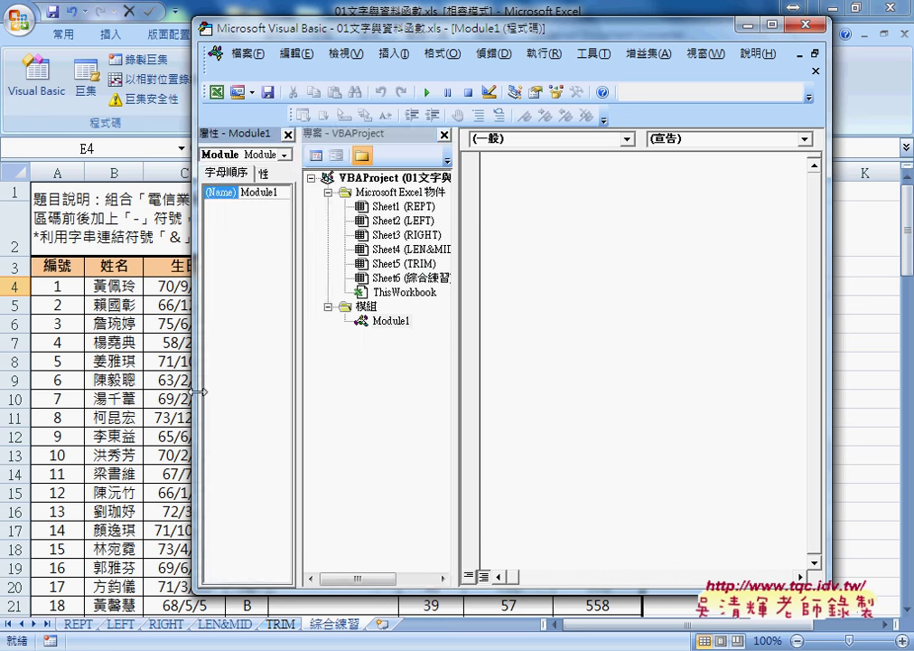
drag(240, 134, 372, 410)
click(455, 410)
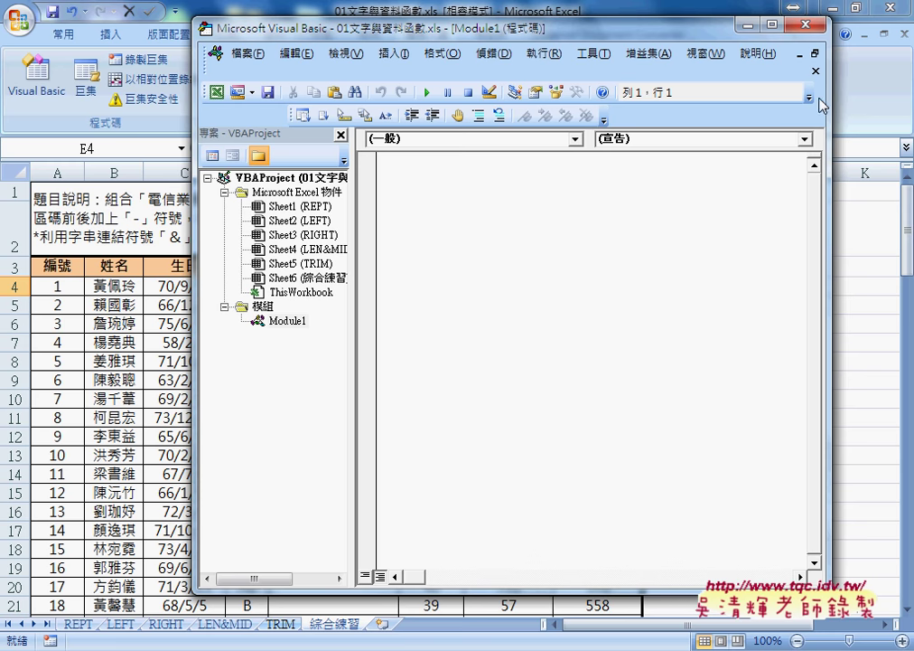
click(815, 71)
click(340, 119)
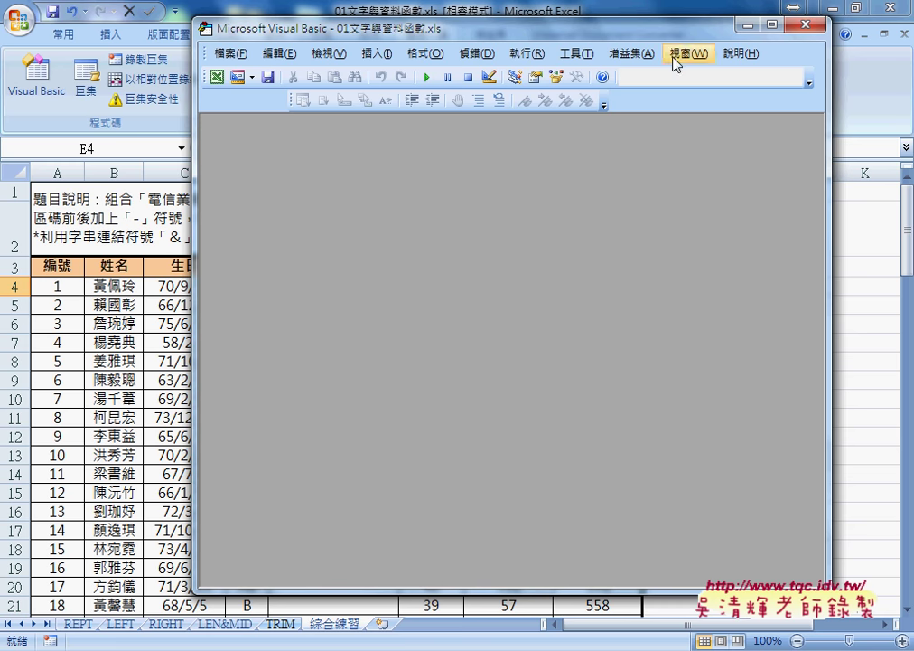
Restart the Visual Basic editor and annotate the 檢視 menu's panel list.
click(813, 24)
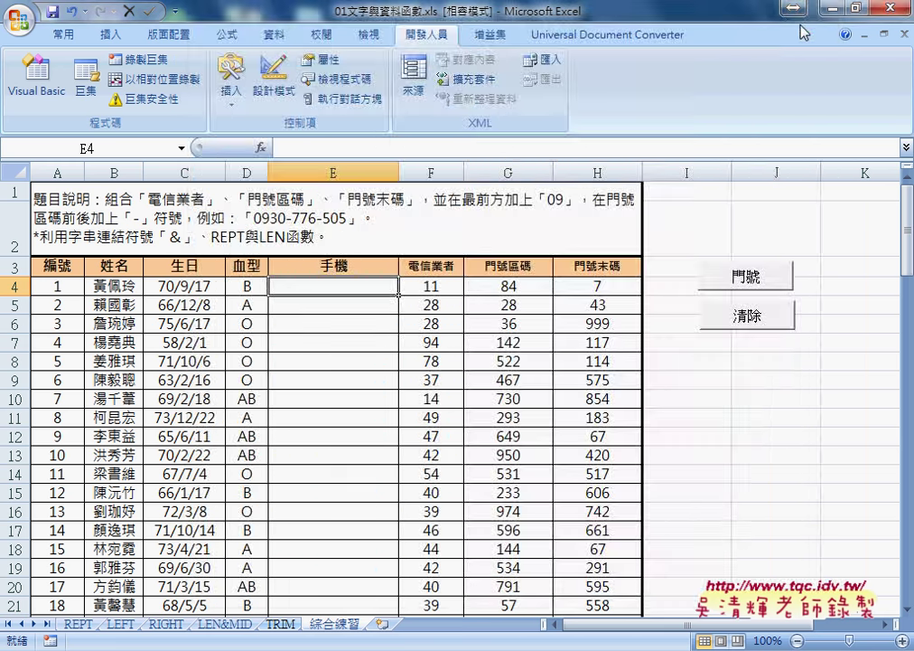
click(42, 109)
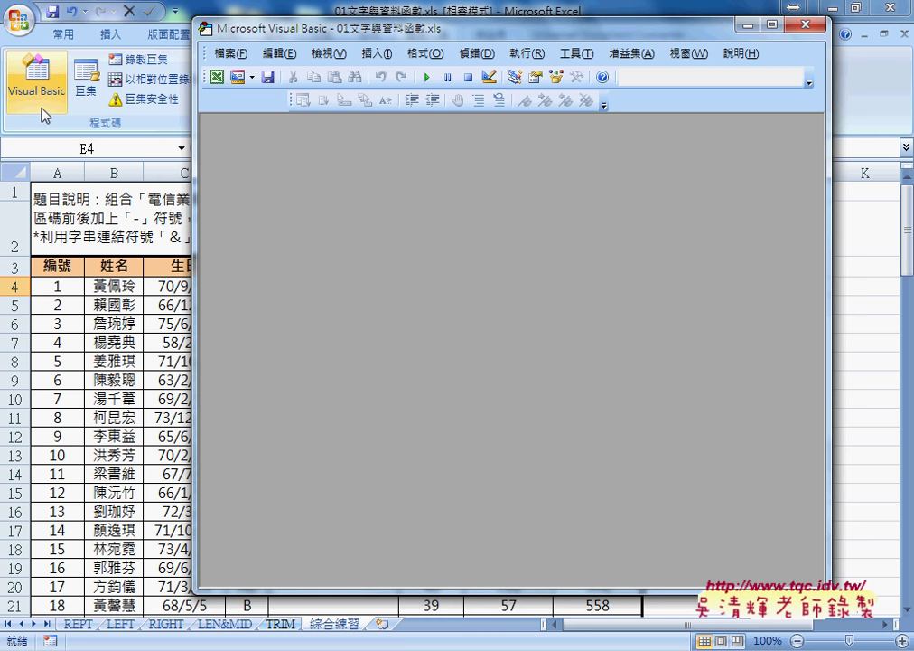
click(328, 54)
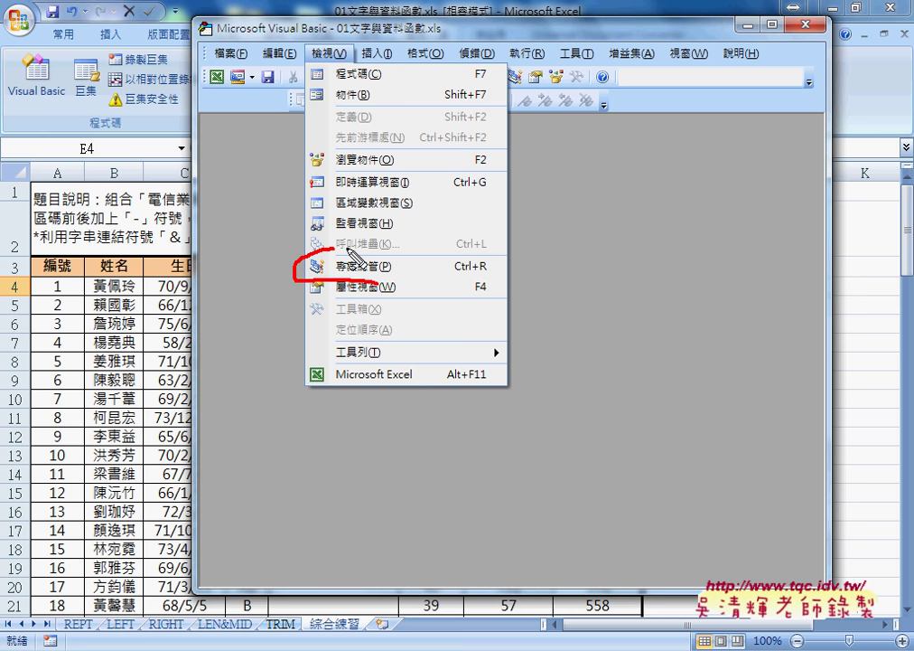
drag(361, 249, 316, 271)
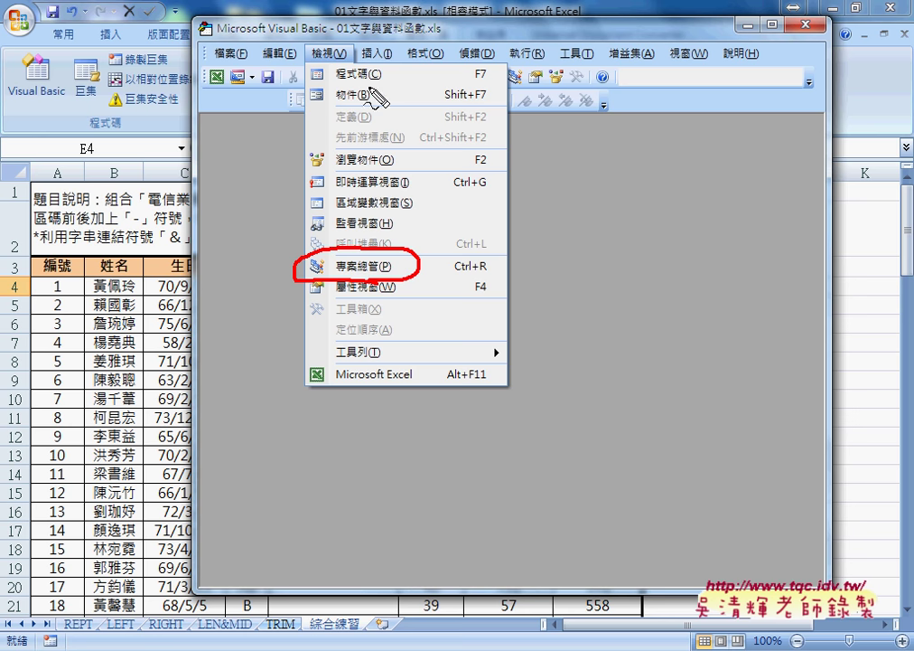
mouse_move(307, 62)
mouse_down()
mouse_move(348, 63)
mouse_move(350, 255)
mouse_move(365, 237)
mouse_up()
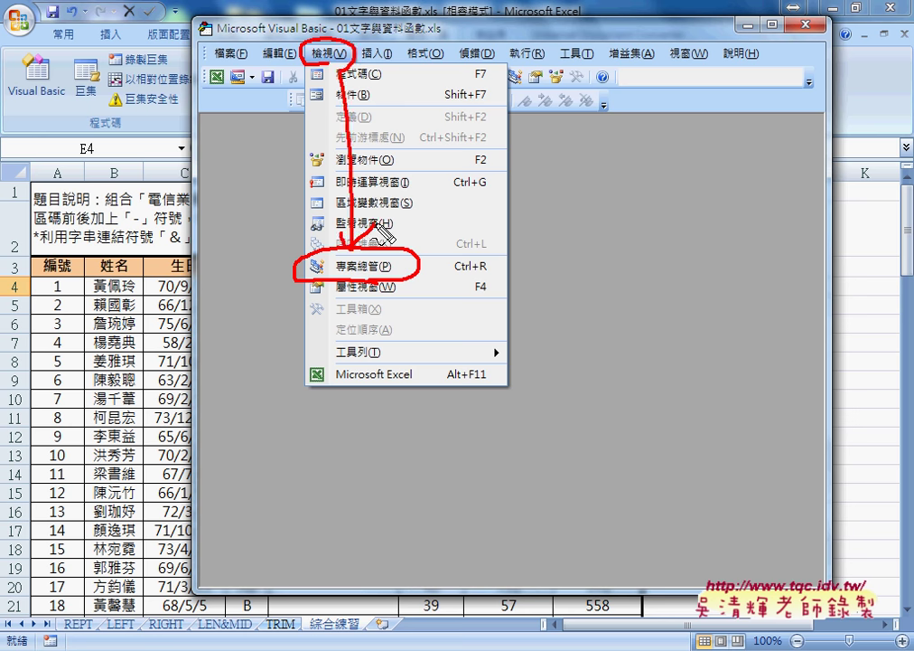
key(Escape)
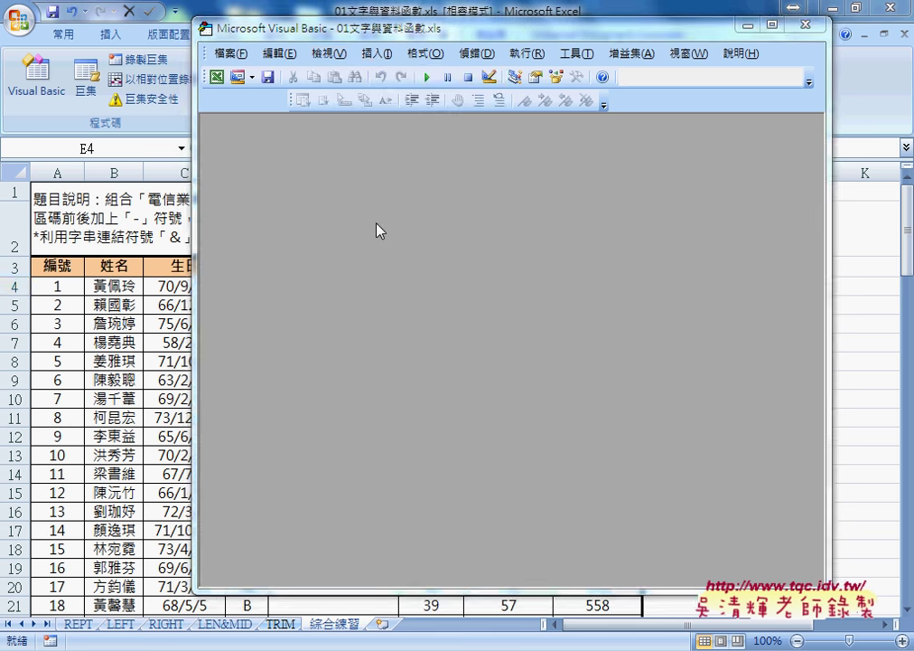
Show the Project Explorer via 檢視 > 專案總管 and open Module1's code window.
click(331, 54)
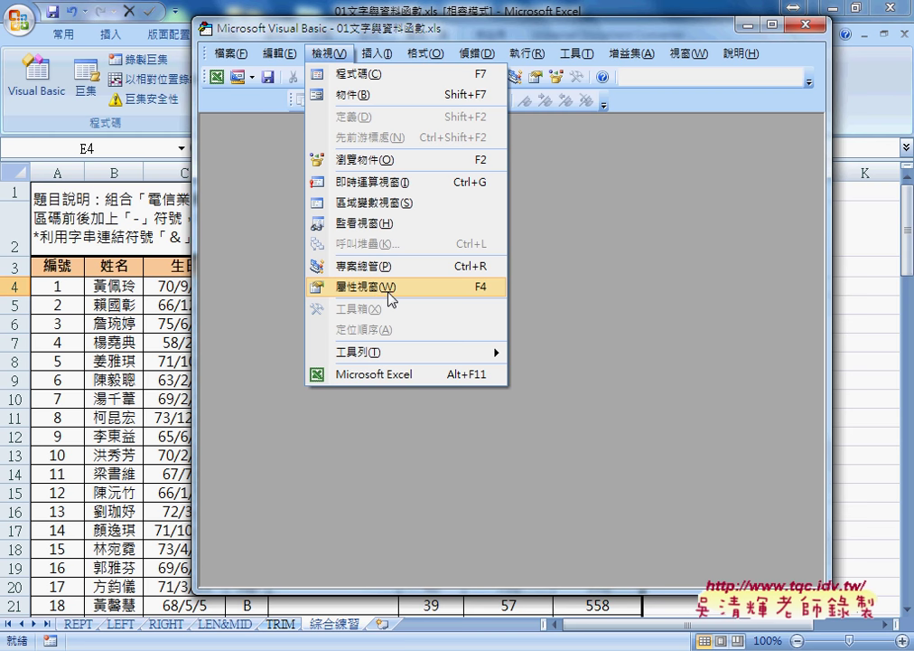
click(394, 271)
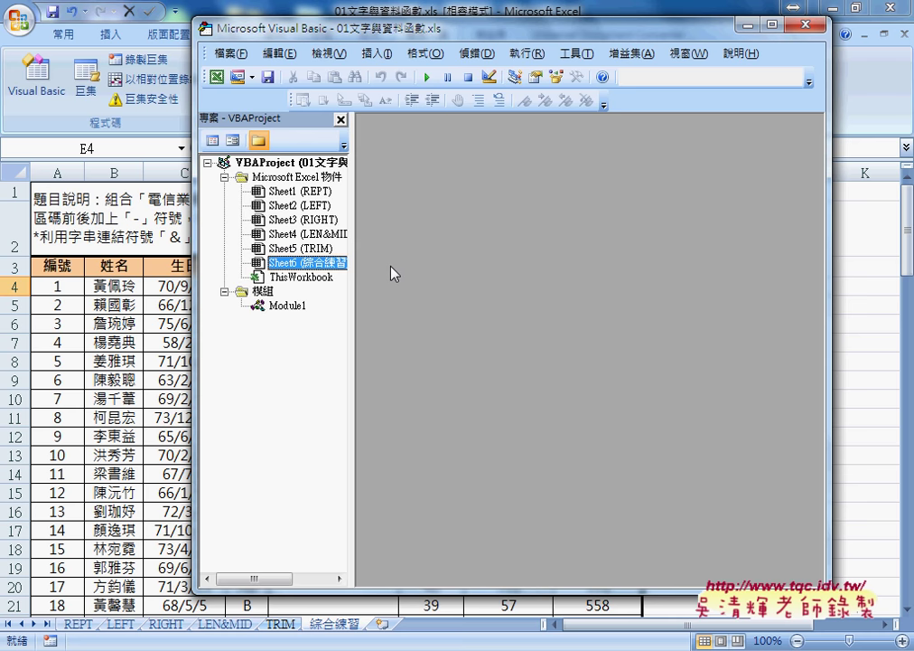
double_click(288, 307)
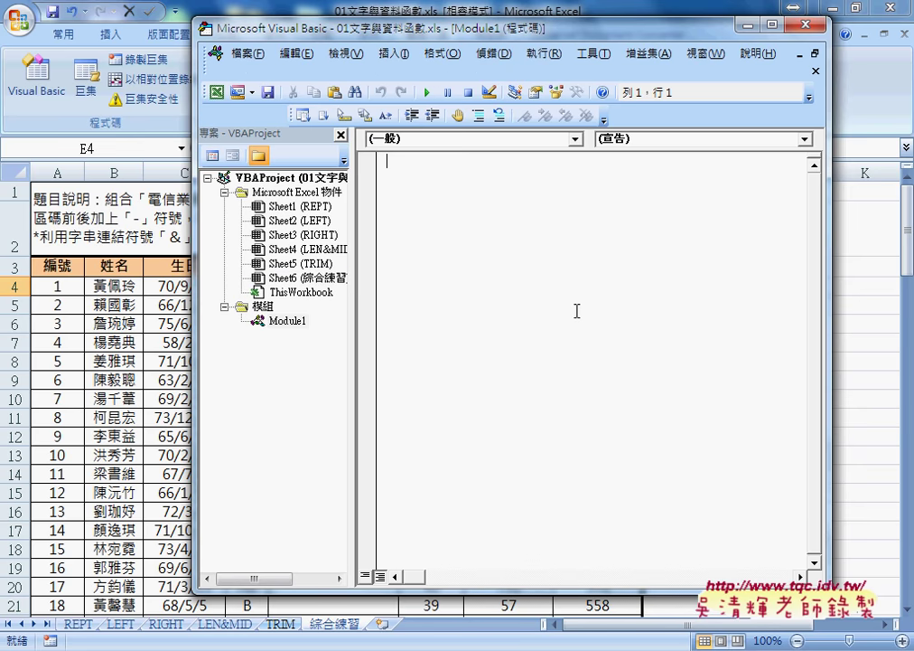
Float the project panel, expand its tree and reopen Module1's code window with a larger code area.
click(815, 71)
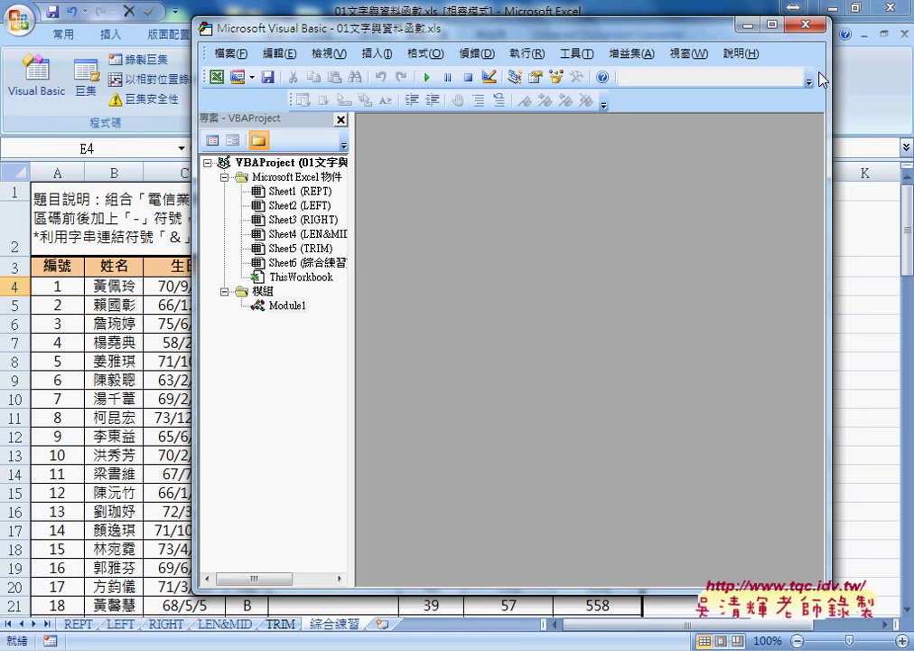
click(288, 308)
double_click(288, 308)
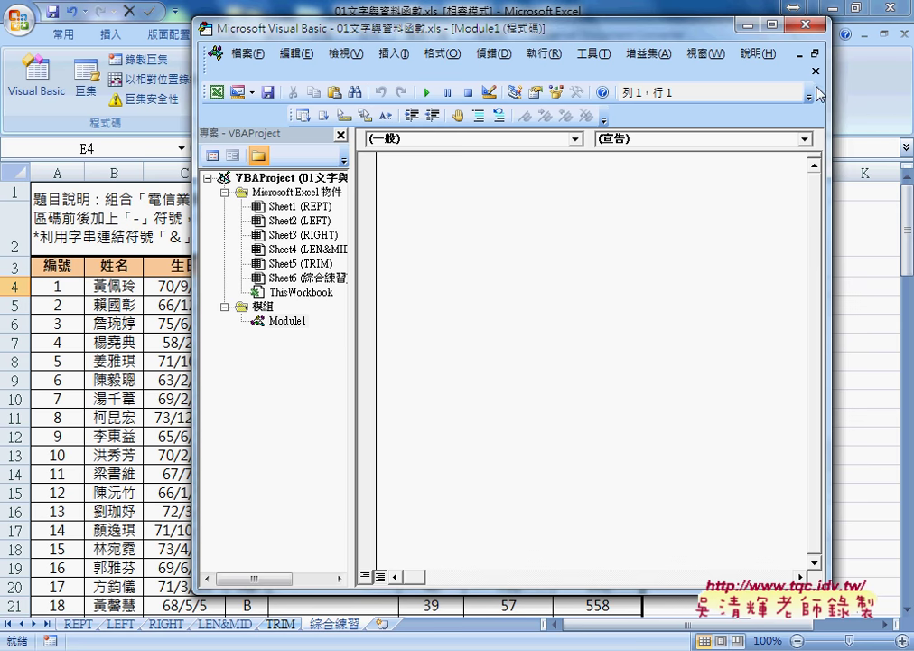
click(815, 70)
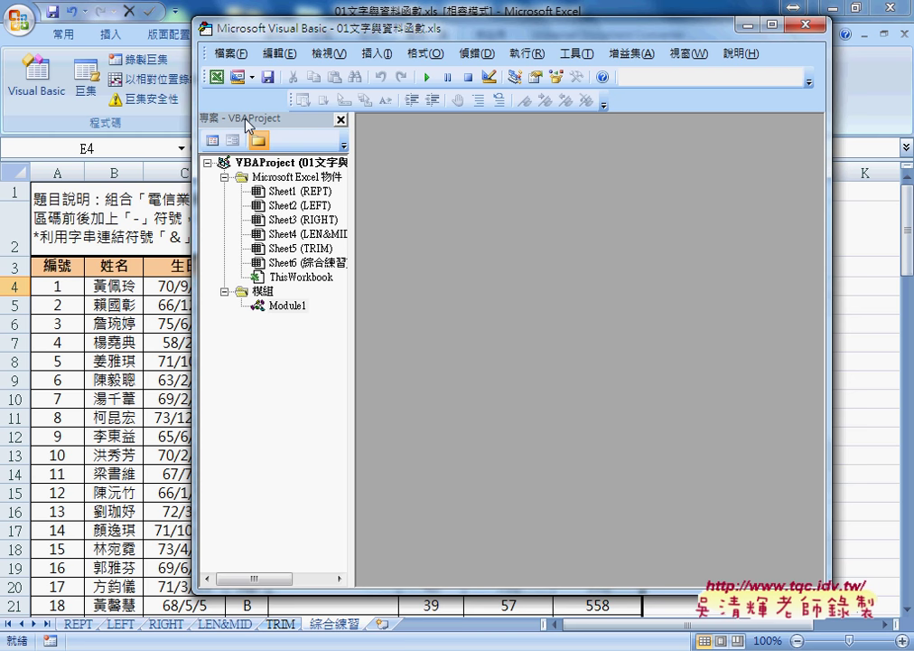
mouse_move(246, 124)
mouse_down()
mouse_move(612, 154)
mouse_move(679, 112)
mouse_up()
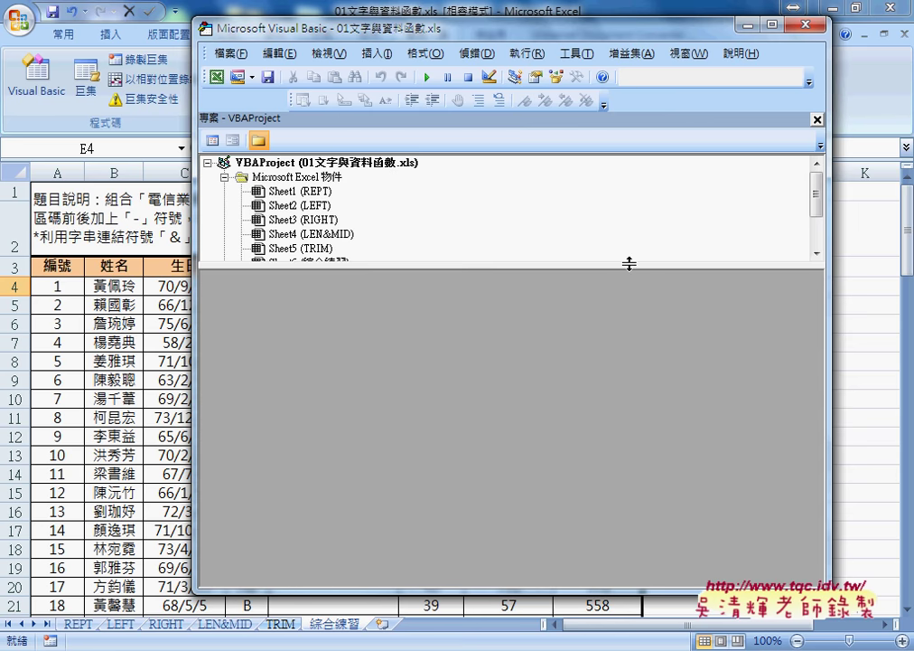
drag(630, 263, 624, 357)
double_click(292, 309)
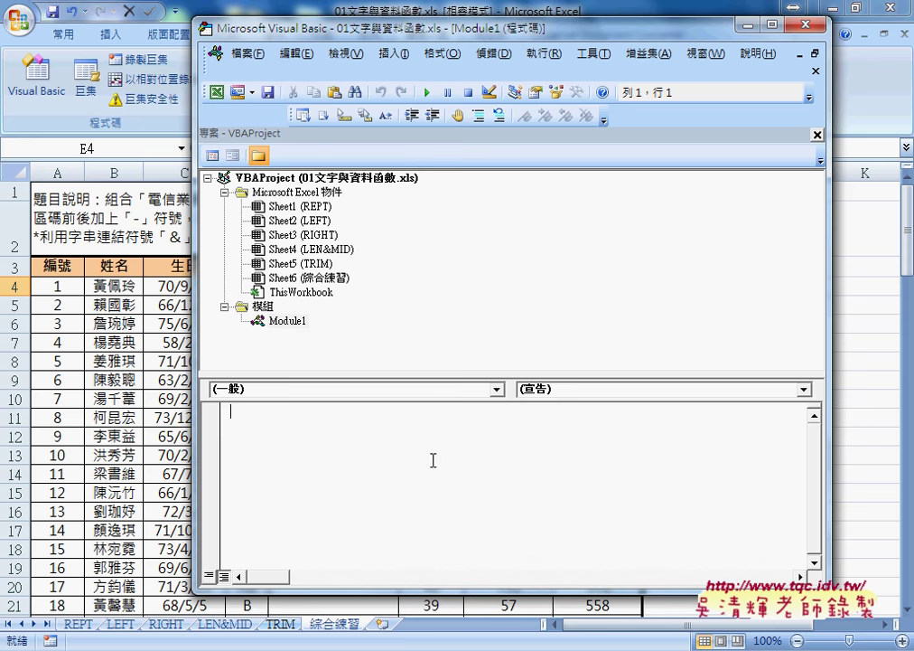
drag(442, 376, 444, 341)
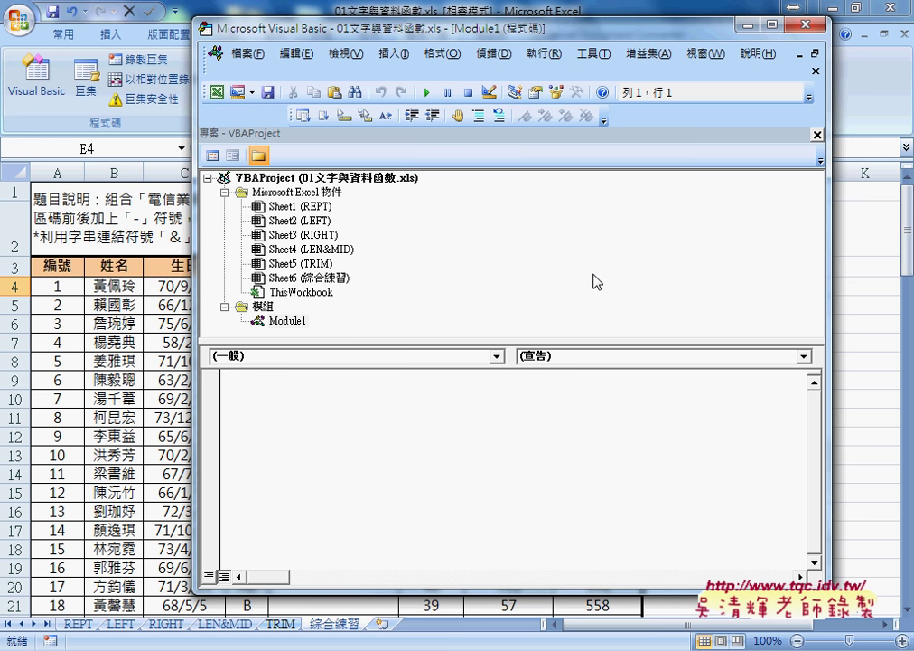
Drag the project tree to dock it as a column left of the code window.
click(540, 145)
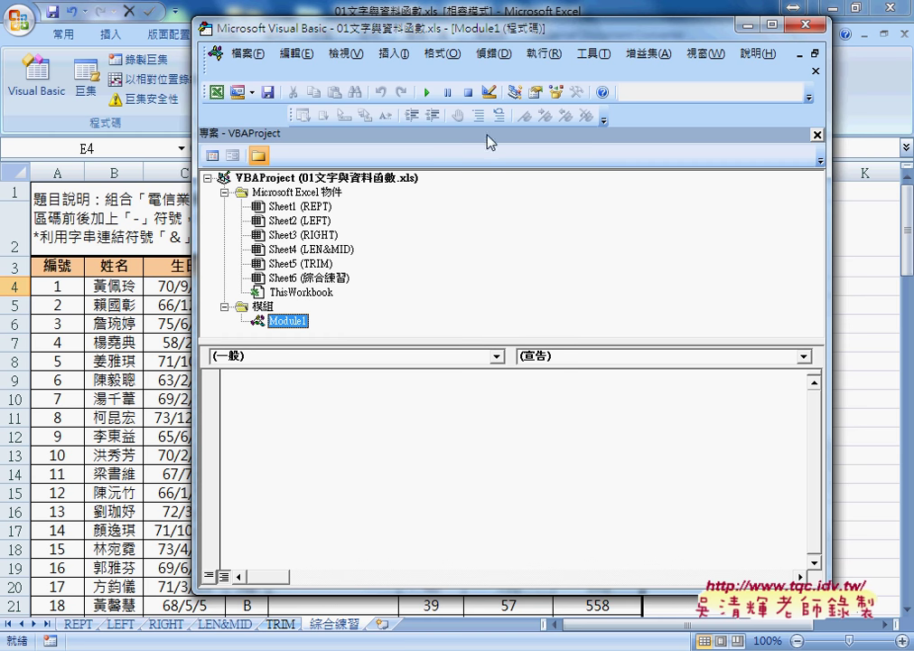
click(463, 140)
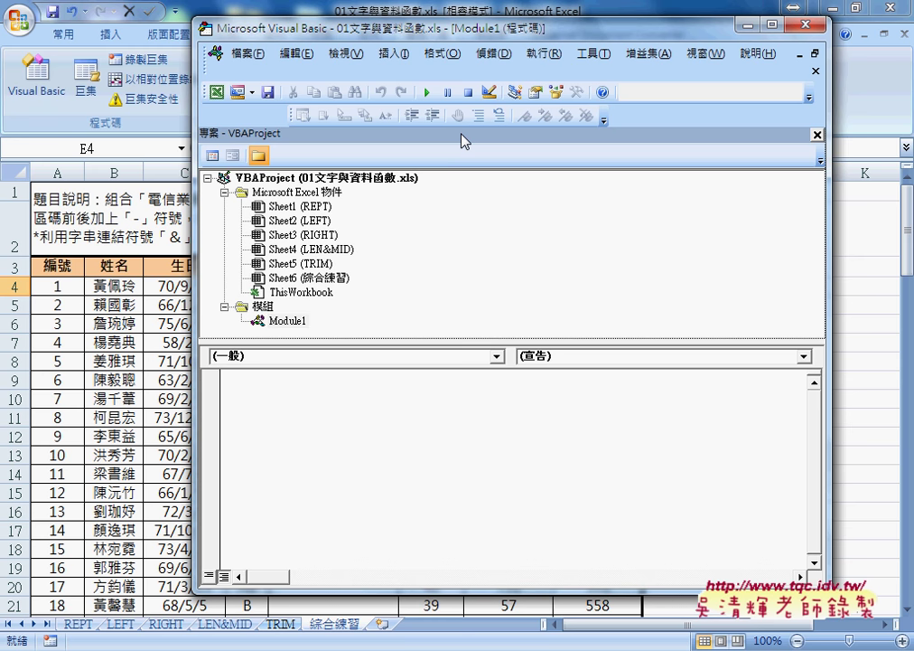
mouse_move(463, 140)
mouse_down()
mouse_move(555, 144)
mouse_move(398, 240)
mouse_move(189, 152)
mouse_move(201, 155)
mouse_up()
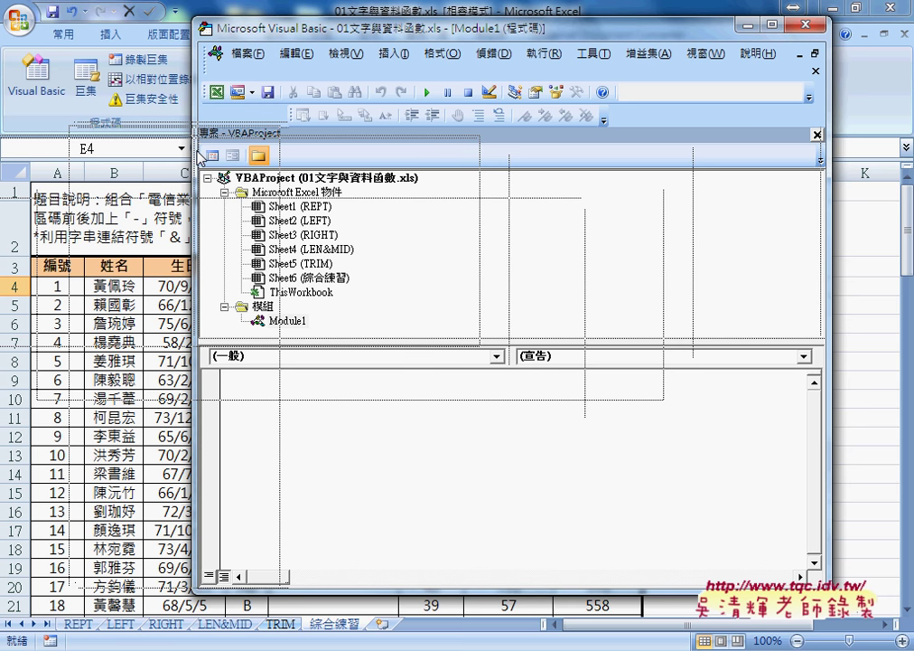
drag(202, 156, 201, 150)
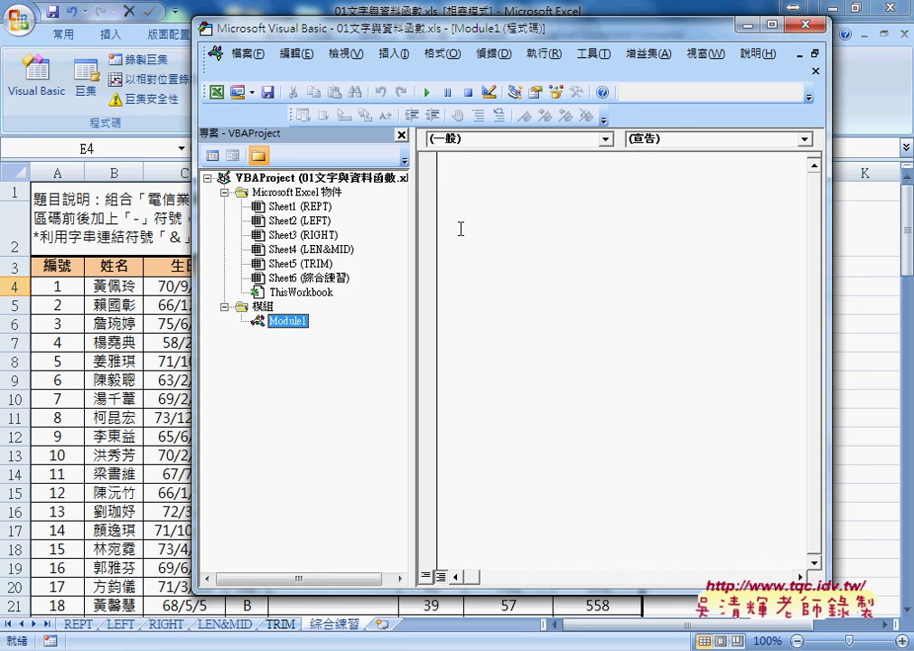
With the caret in Module1, shift the editor left and choose Insert > Procedure….
click(524, 211)
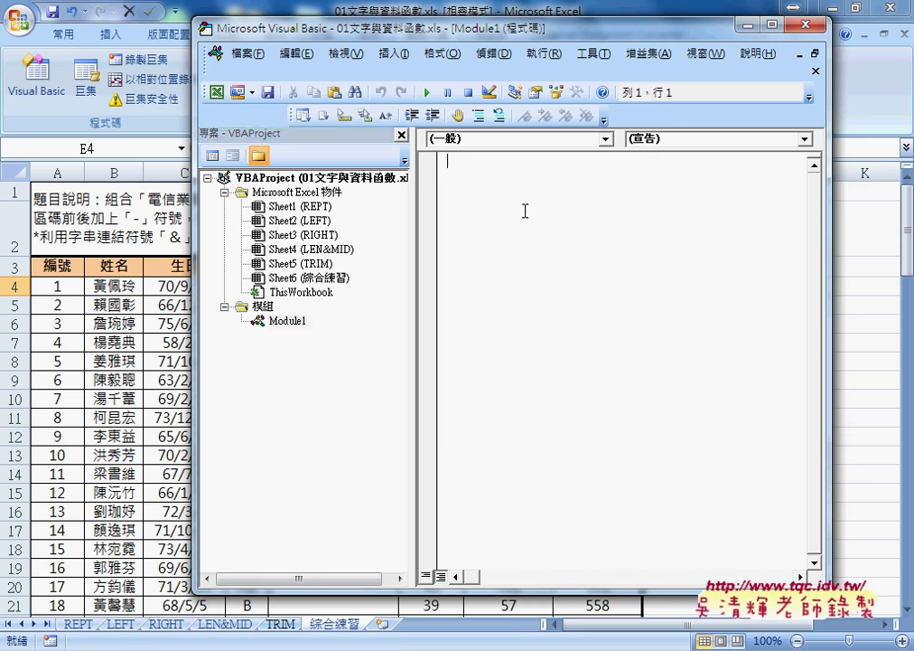
drag(519, 31, 371, 36)
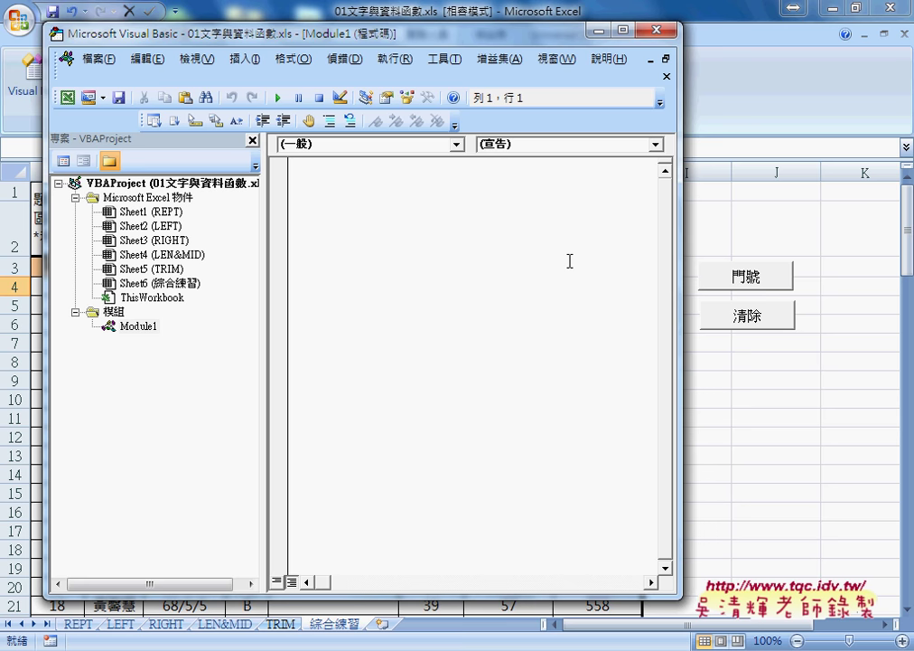
click(244, 59)
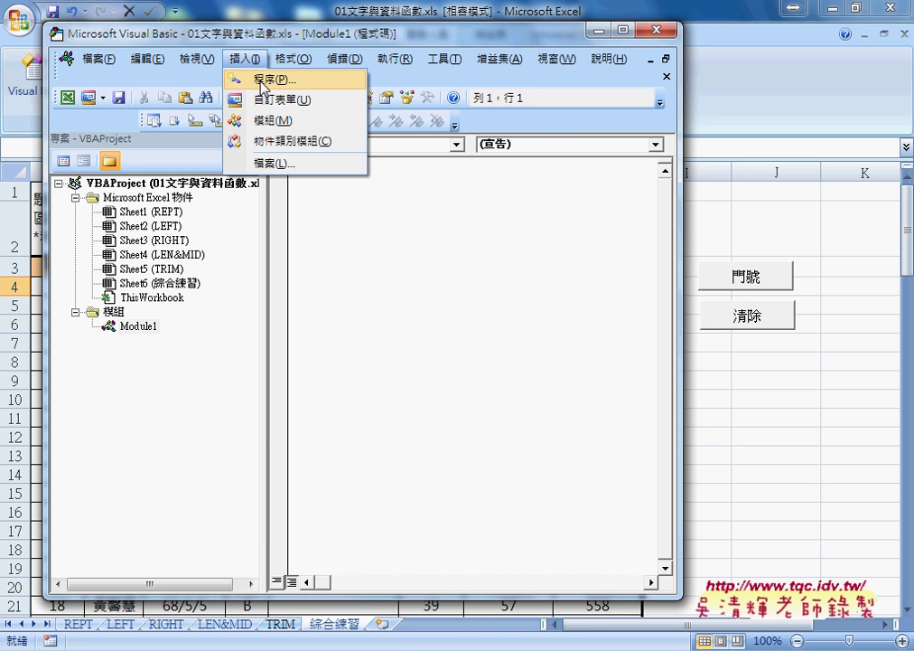
mouse_move(133, 333)
mouse_down()
mouse_move(118, 333)
mouse_move(155, 325)
mouse_up()
mouse_move(226, 59)
mouse_down()
mouse_move(258, 57)
mouse_move(228, 68)
mouse_move(284, 80)
mouse_up()
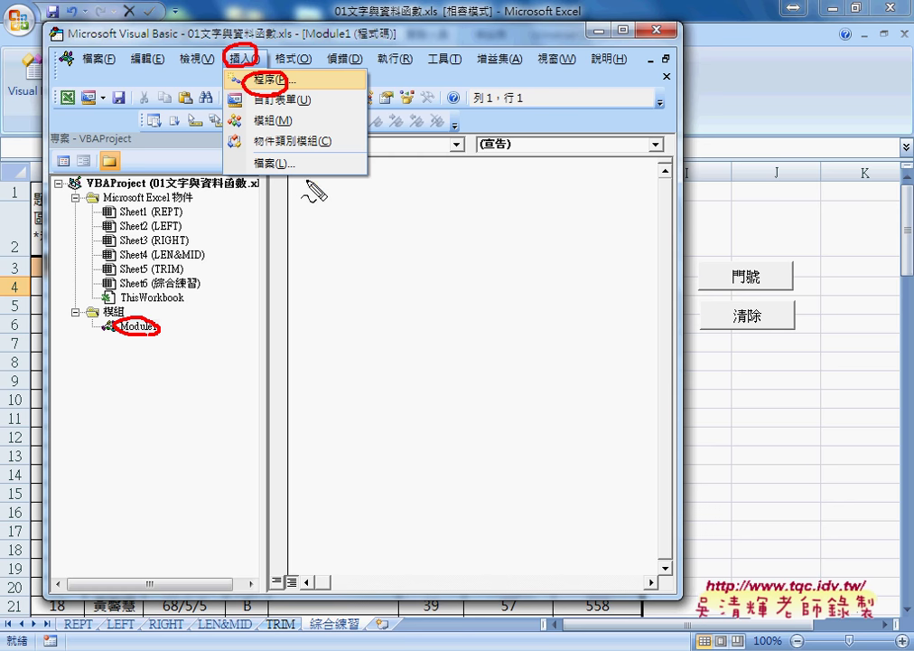
drag(304, 179, 304, 191)
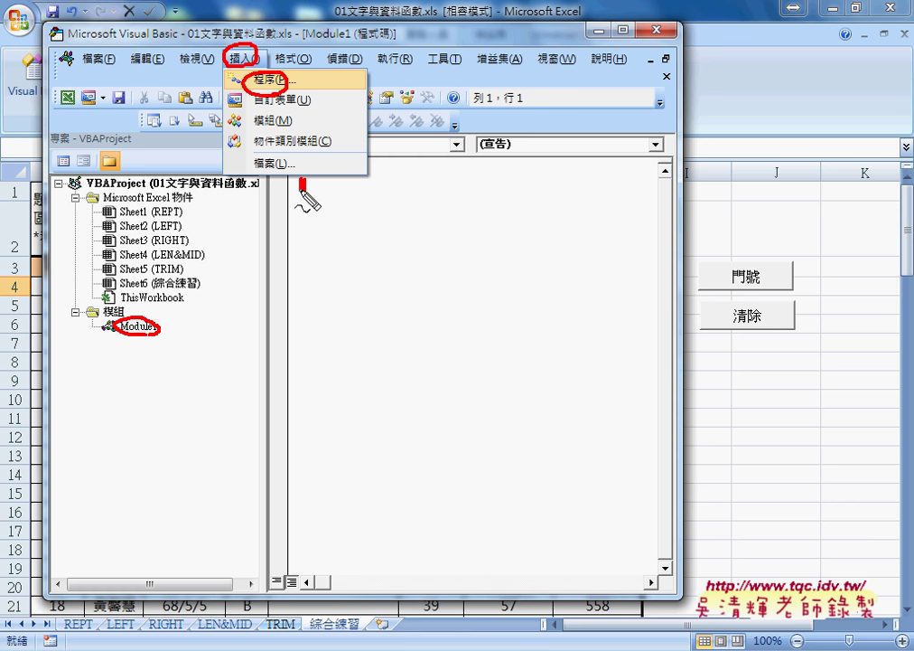
key(Escape)
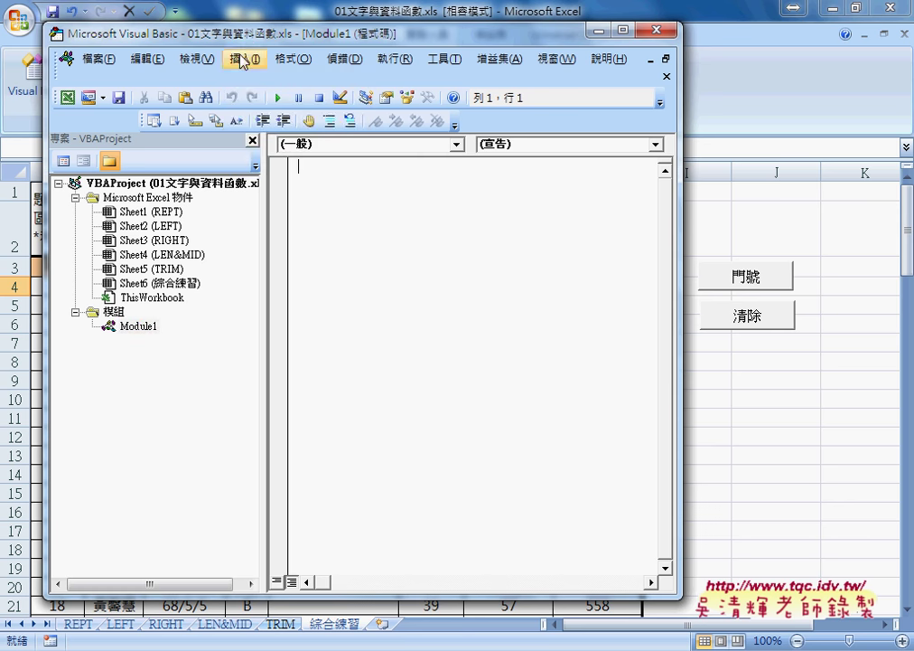
click(245, 59)
key(Escape)
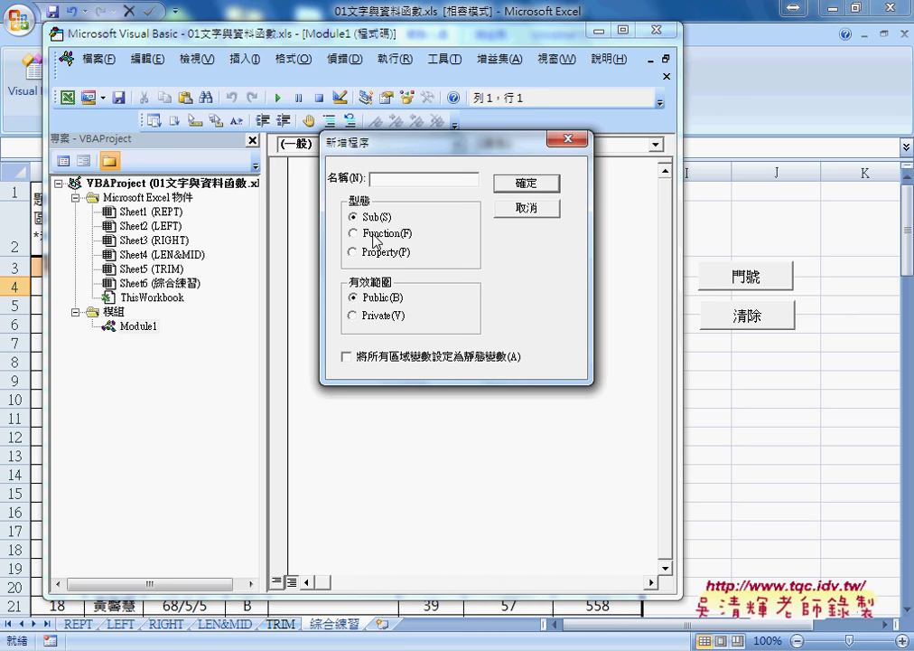
In Add Procedure, keep Sub and Public and enter the name 門號.
mouse_move(390, 224)
mouse_down()
mouse_move(683, 253)
mouse_move(712, 275)
mouse_up()
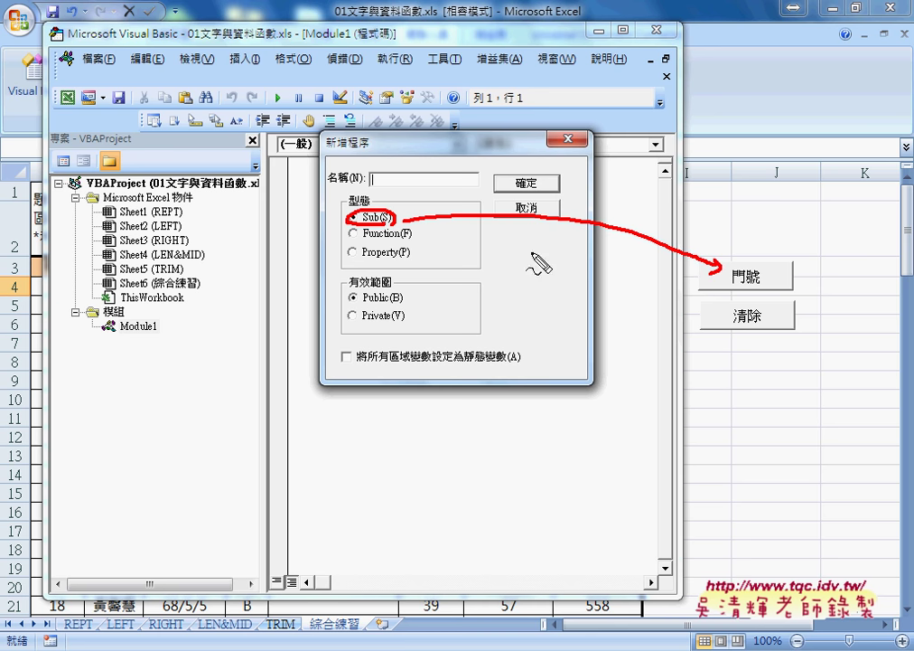
drag(404, 239, 369, 241)
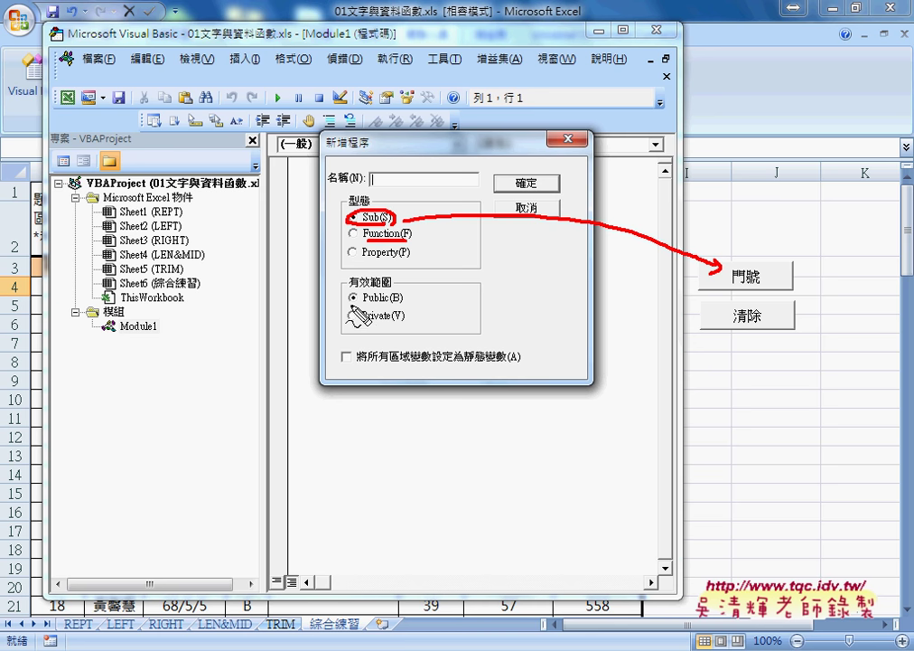
drag(348, 304, 391, 303)
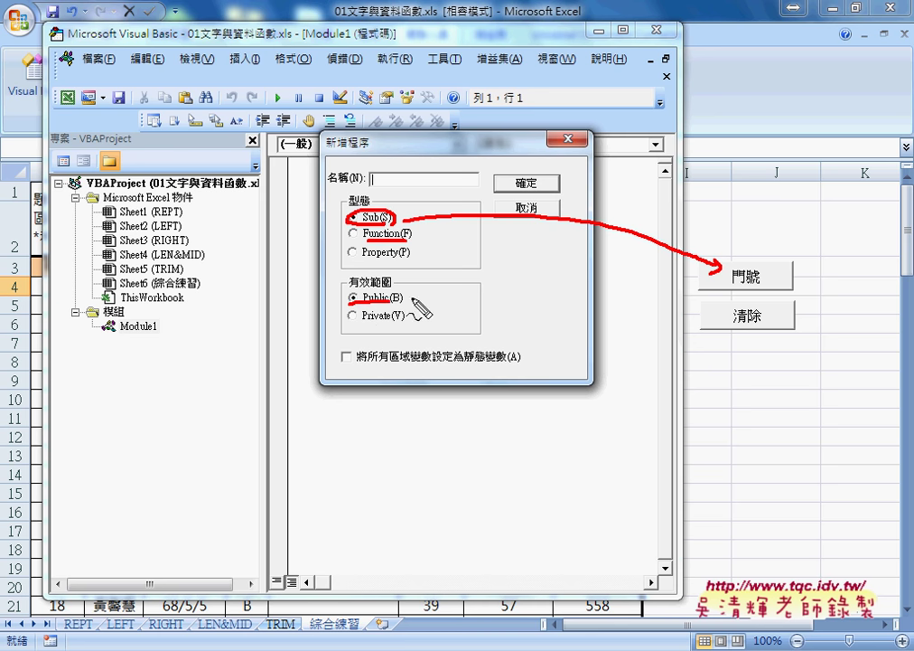
drag(348, 322, 391, 322)
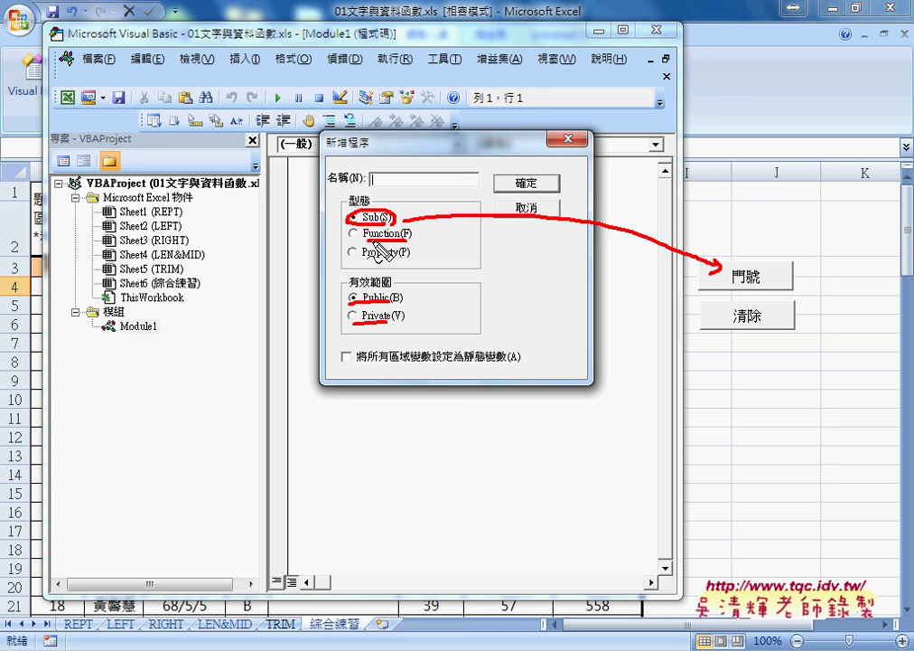
mouse_move(346, 322)
mouse_down()
mouse_move(347, 300)
mouse_move(400, 313)
mouse_move(386, 323)
mouse_up()
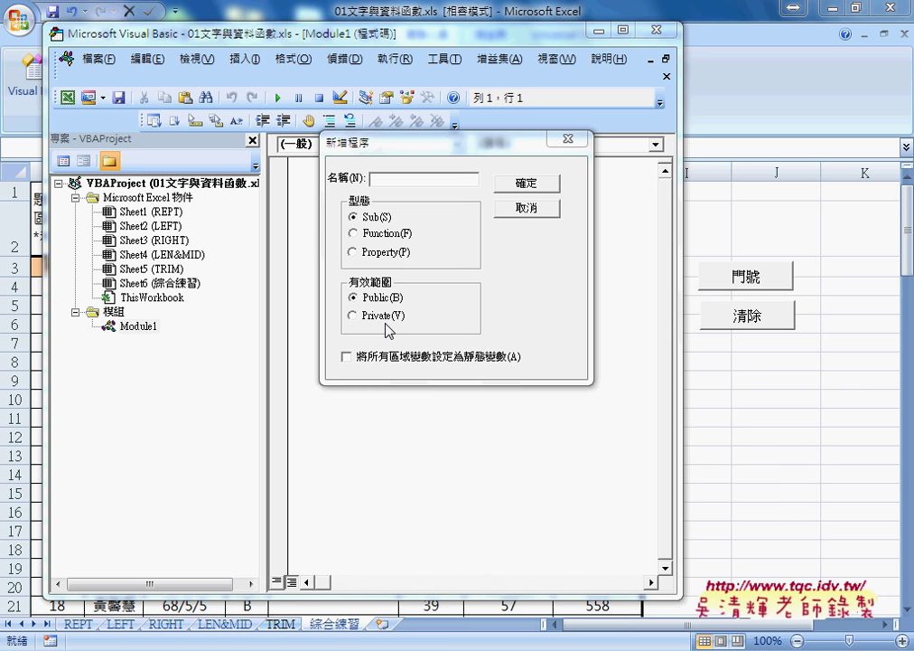
click(398, 179)
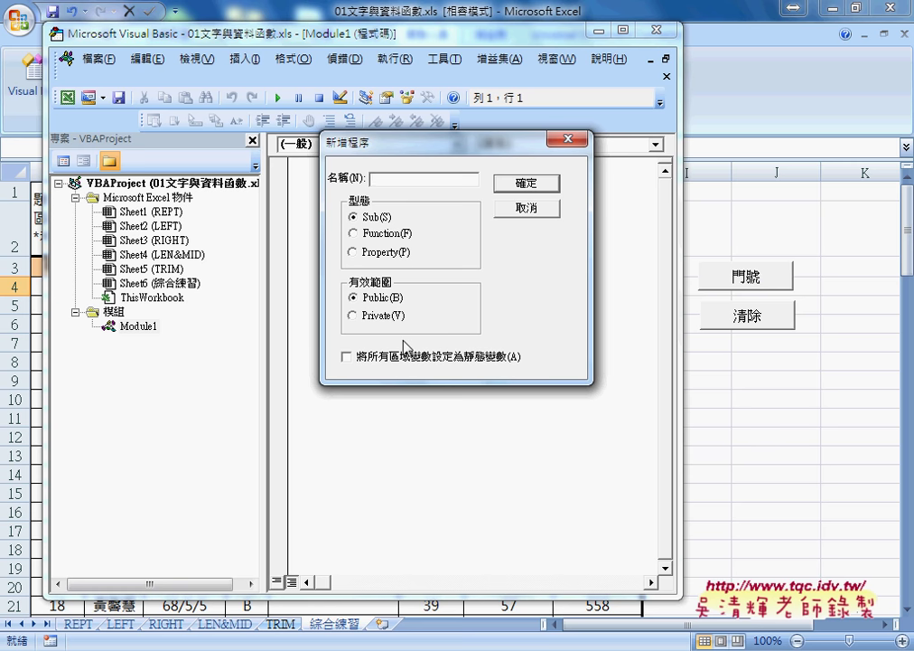
text(門)
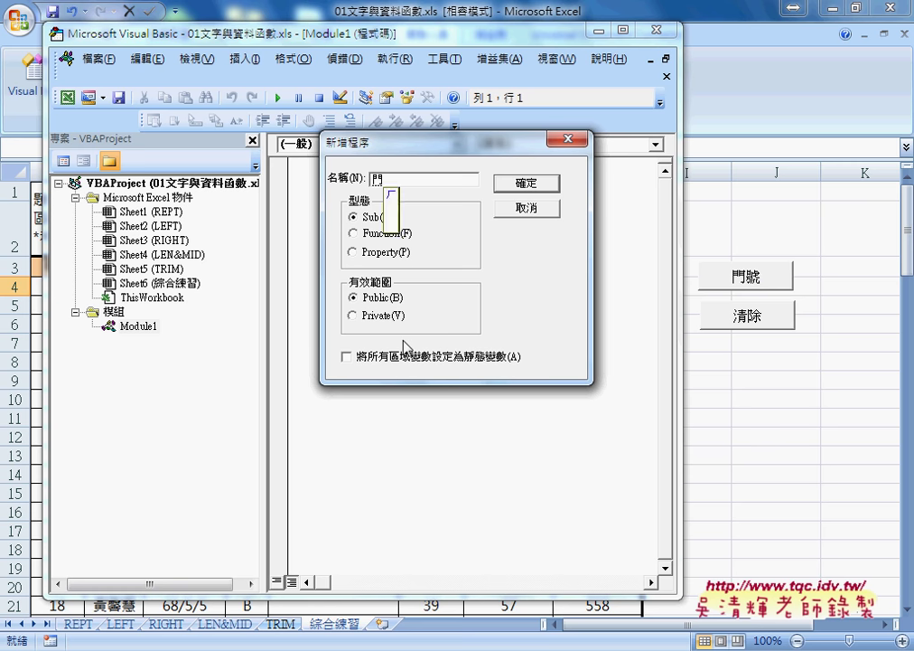
text(號)
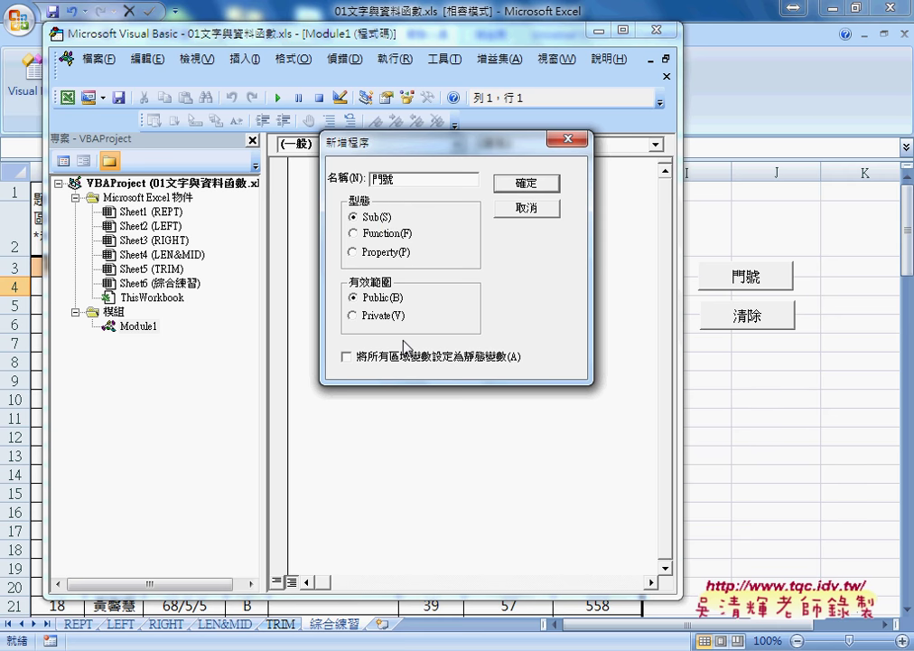
Create Public Sub 門號(), highlight its declaration parts, and put the caret inside it.
click(529, 183)
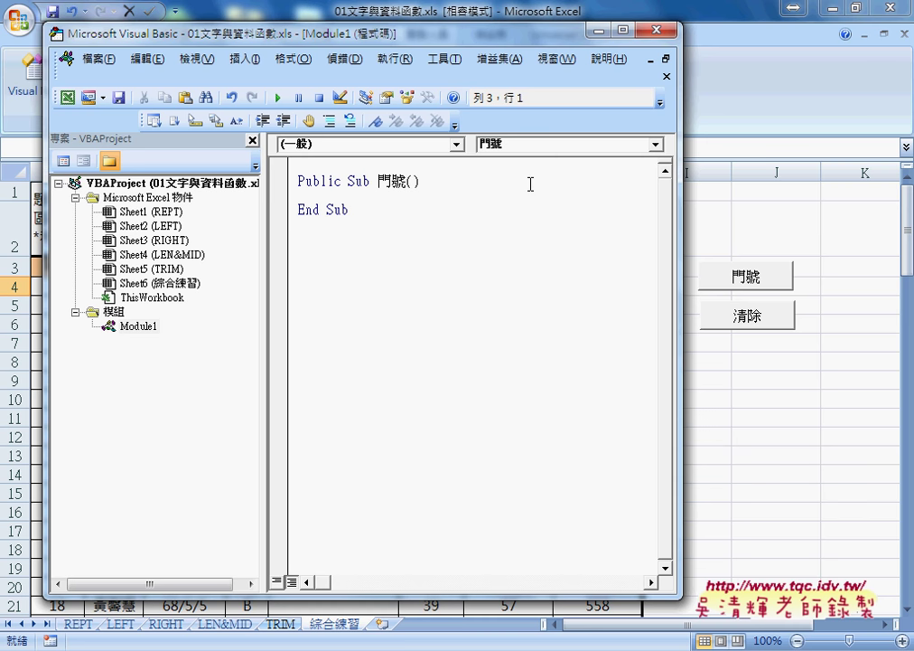
drag(342, 180, 299, 182)
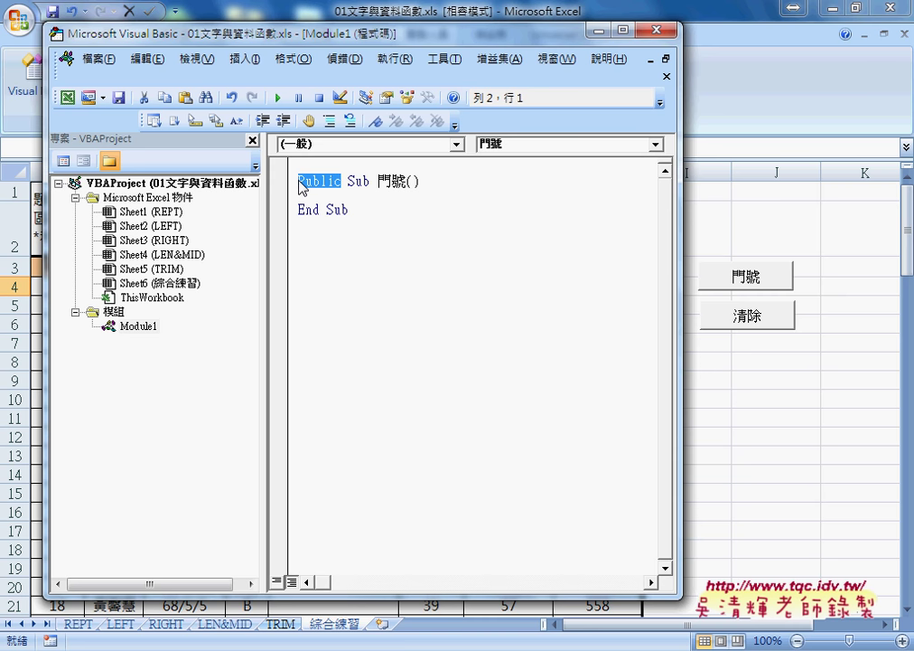
drag(348, 181, 370, 187)
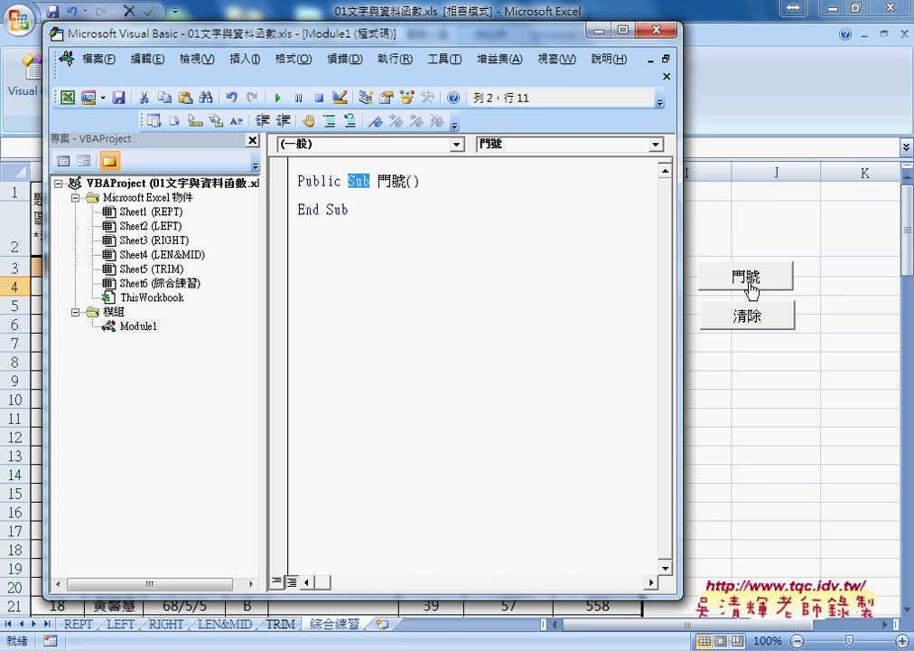
drag(378, 182, 407, 182)
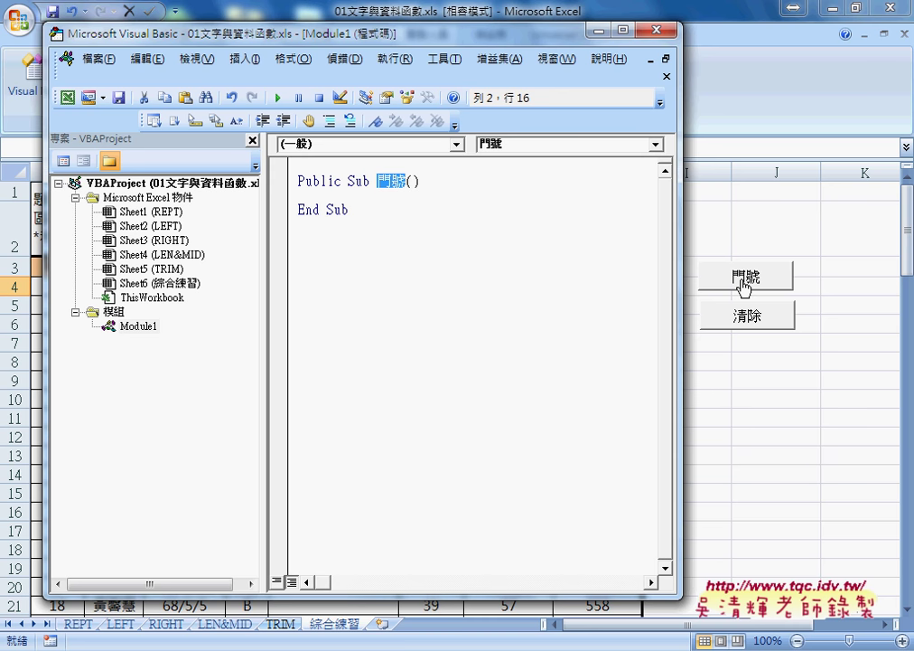
click(409, 181)
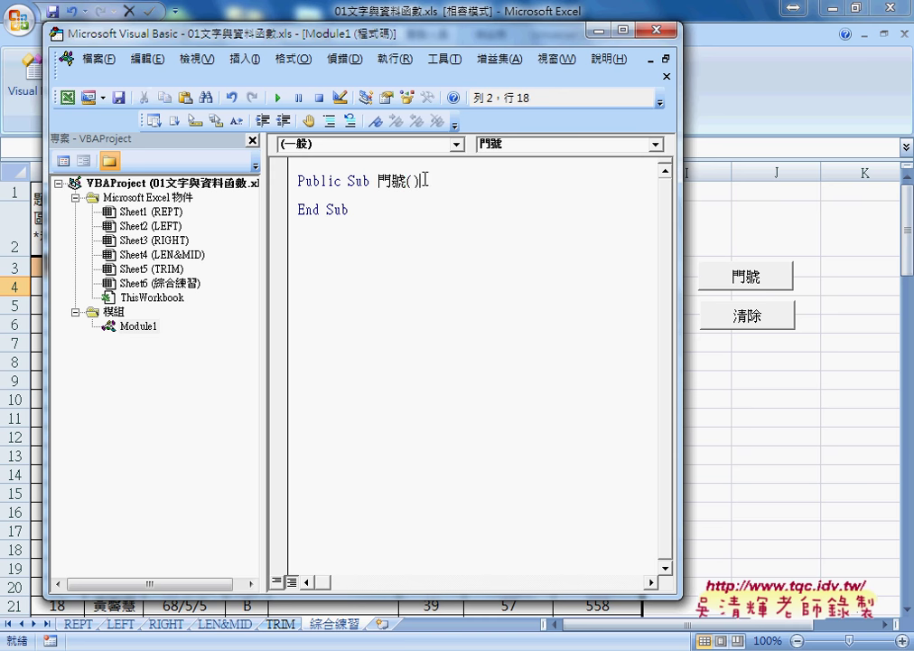
drag(409, 180, 421, 183)
click(402, 196)
mouse_move(142, 39)
mouse_down()
mouse_move(524, 97)
mouse_move(600, 82)
mouse_move(492, 79)
mouse_move(469, 69)
mouse_up()
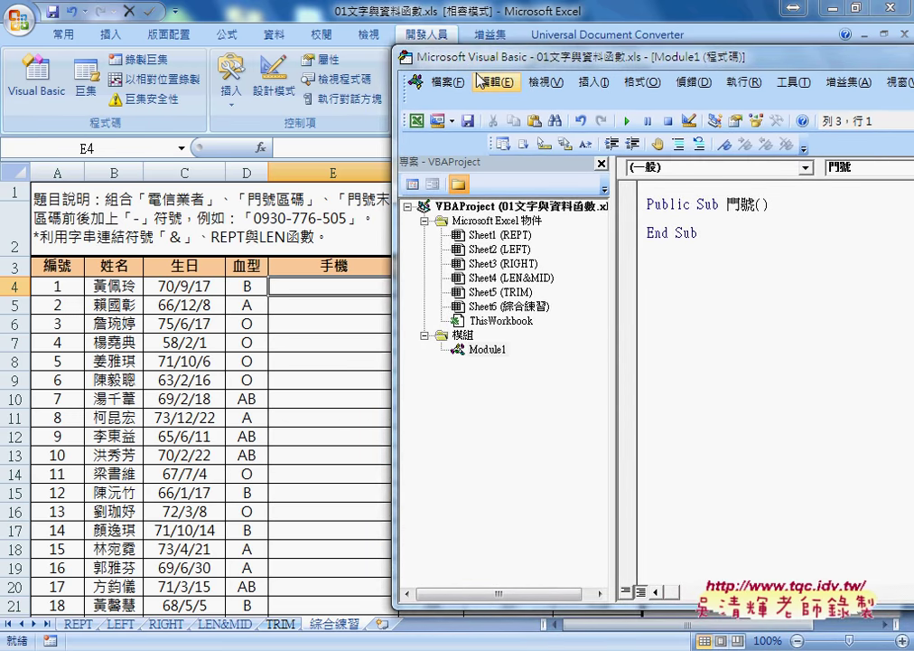
Indent the body line and type cells(4,"E") in English input, correcting a stray 5.
key(Tab)
key(ctrl+space)
text(cell)
text(s)
text(()
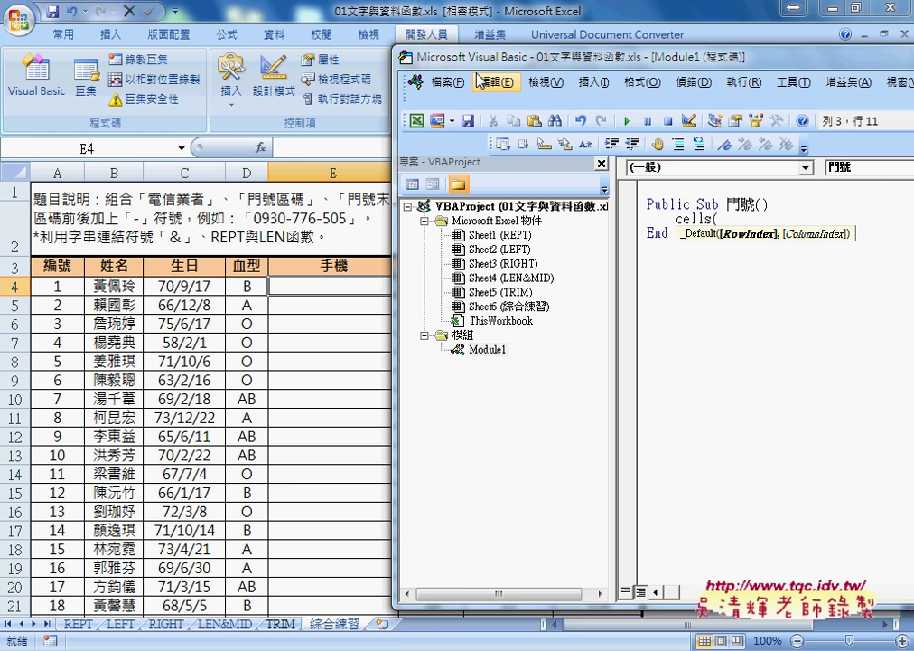
text(4)
text(,)
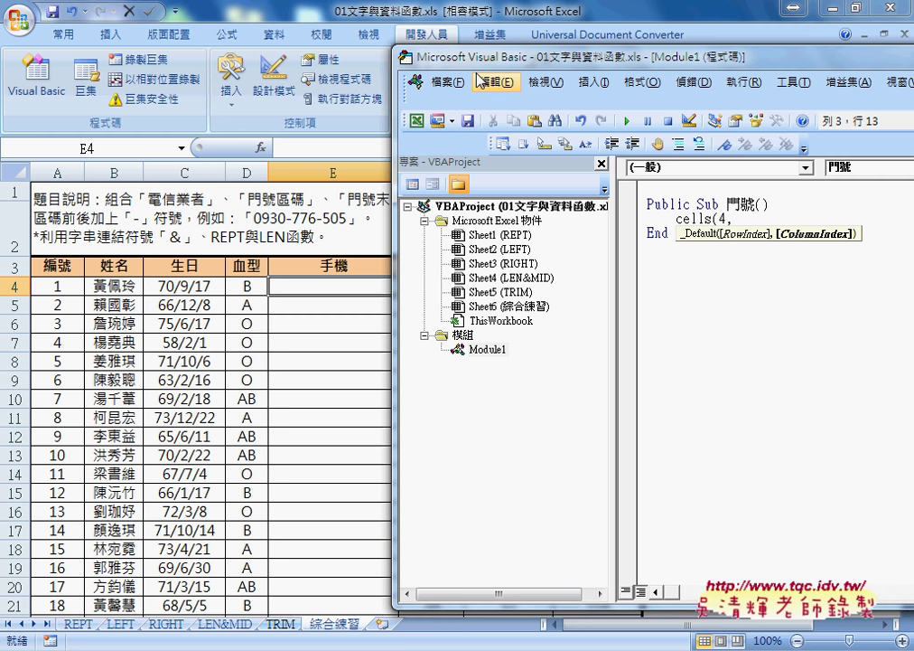
text(5)
key(BackSpace)
text(")
text(E")
text())
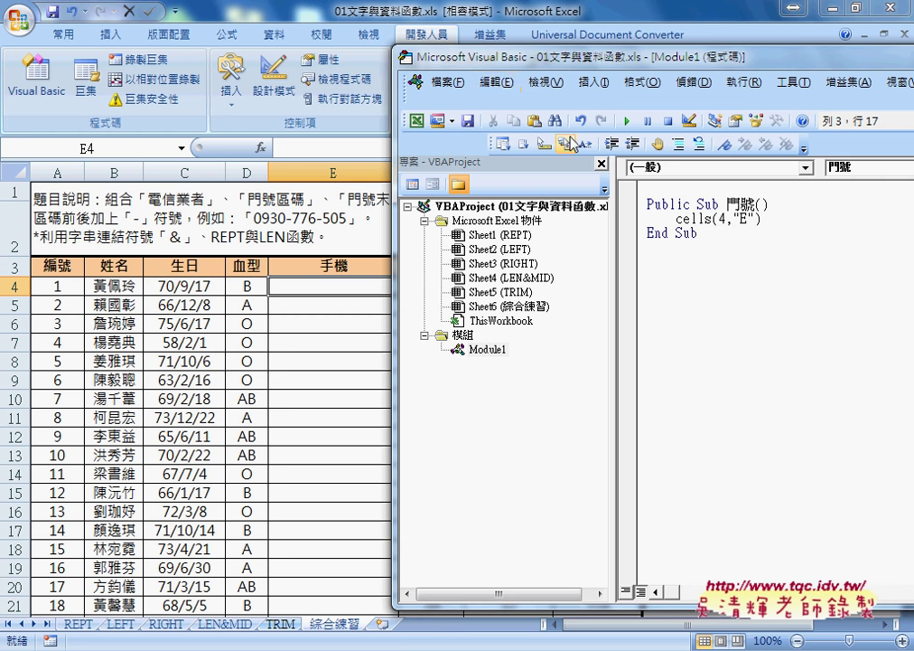
Highlight the column letter E and then the row number 4 in the reference.
key(Left)
key(Left)
key(shift+Left)
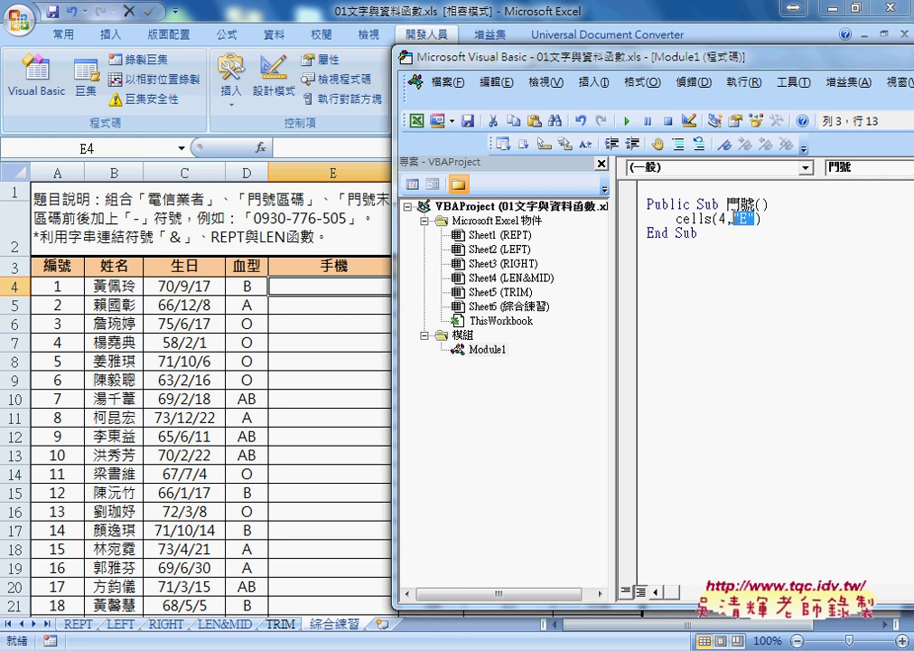
key(Left)
key(Left)
key(shift+Left)
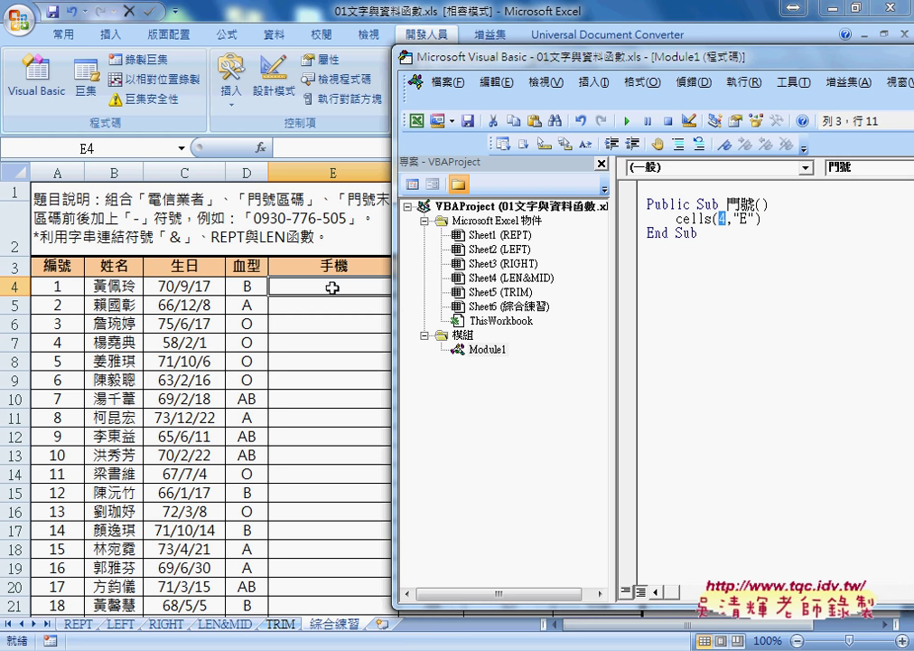
Append ="09" & to cells(4,"E"), widen the code pane and reveal columns F and G.
click(785, 216)
text(=)
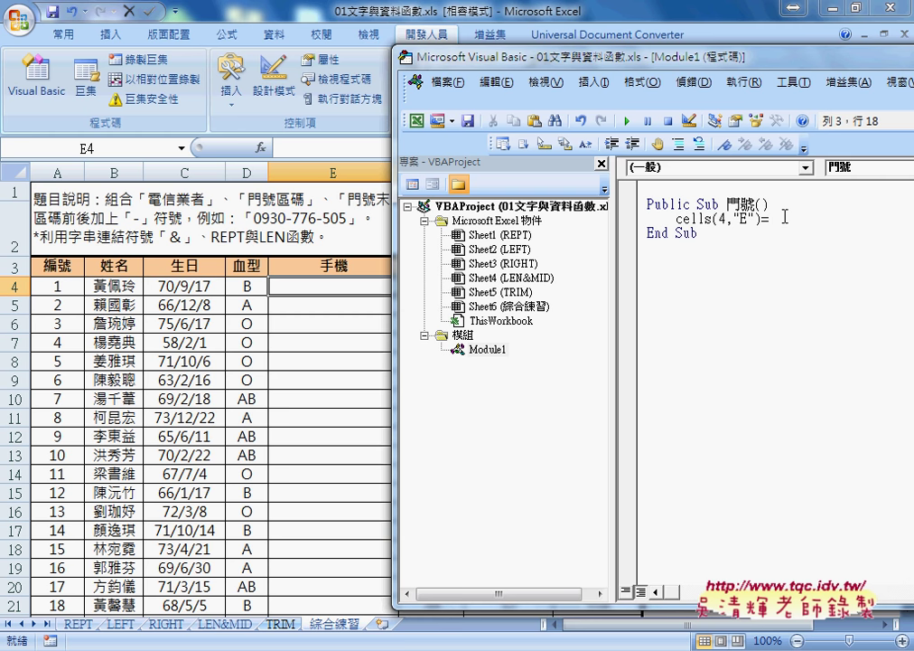
text("0)
text(9")
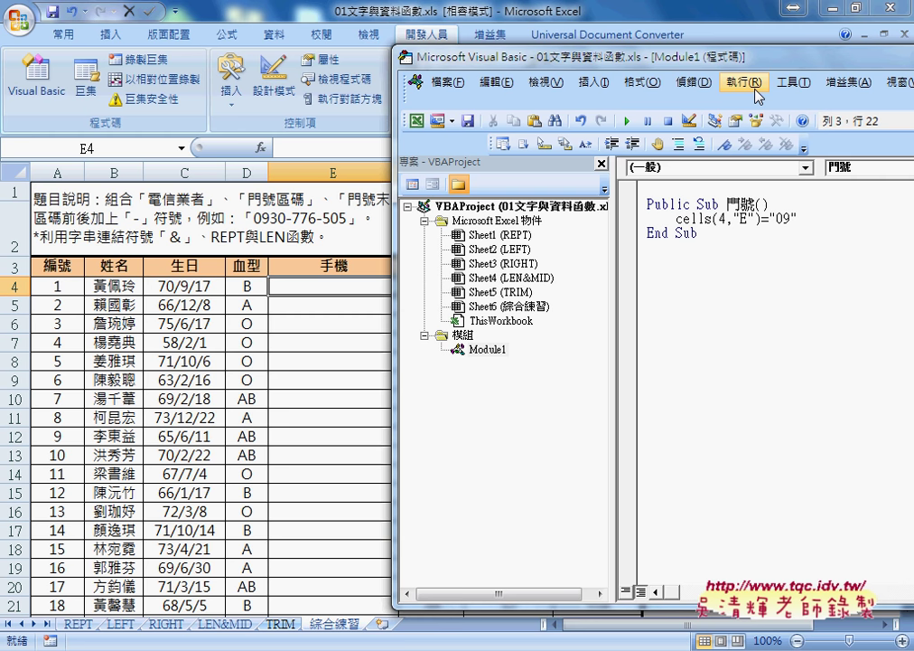
text(")
text( &)
drag(807, 218, 800, 217)
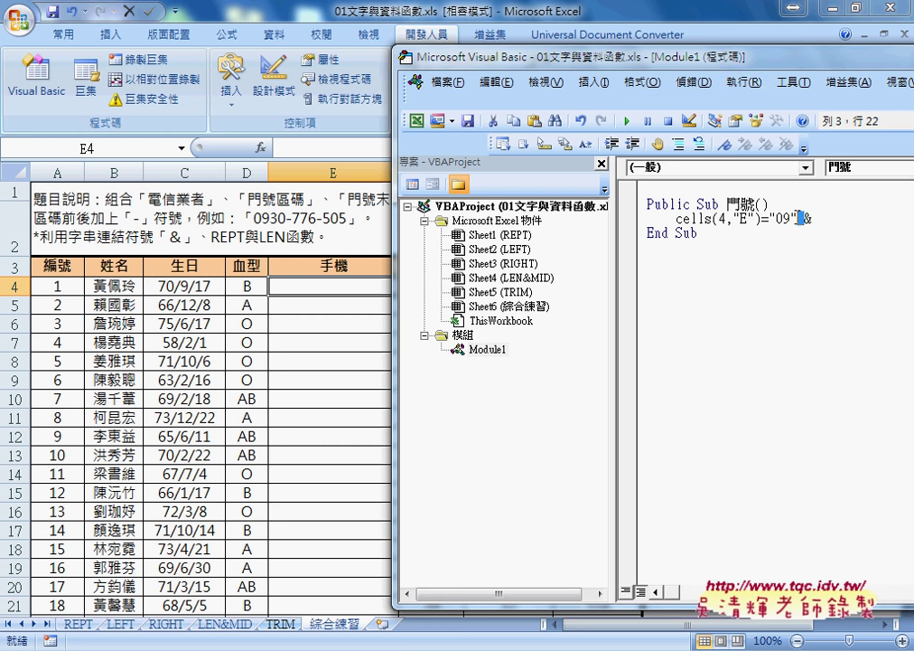
click(818, 218)
drag(619, 237, 559, 236)
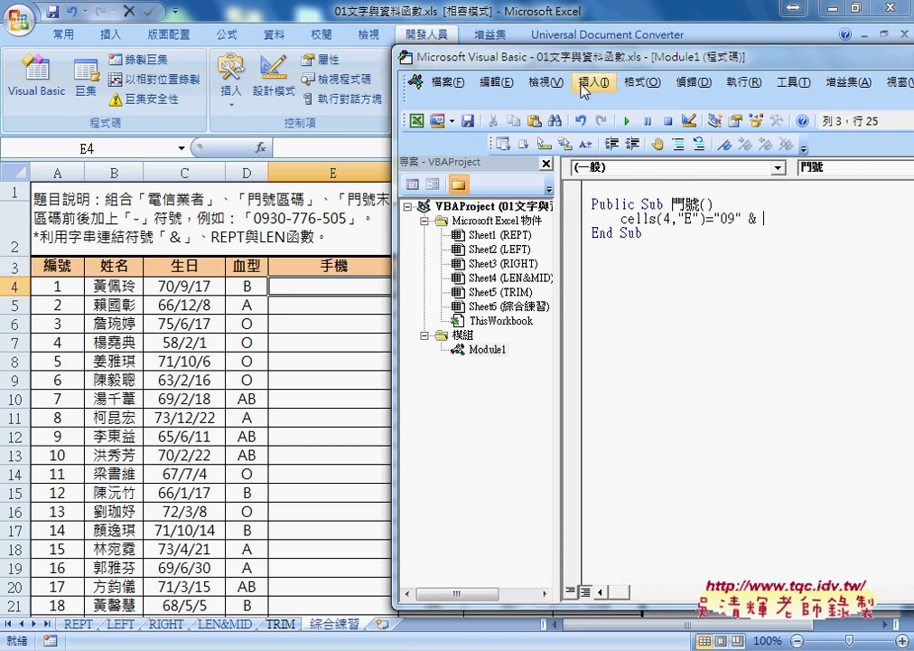
drag(583, 56, 711, 61)
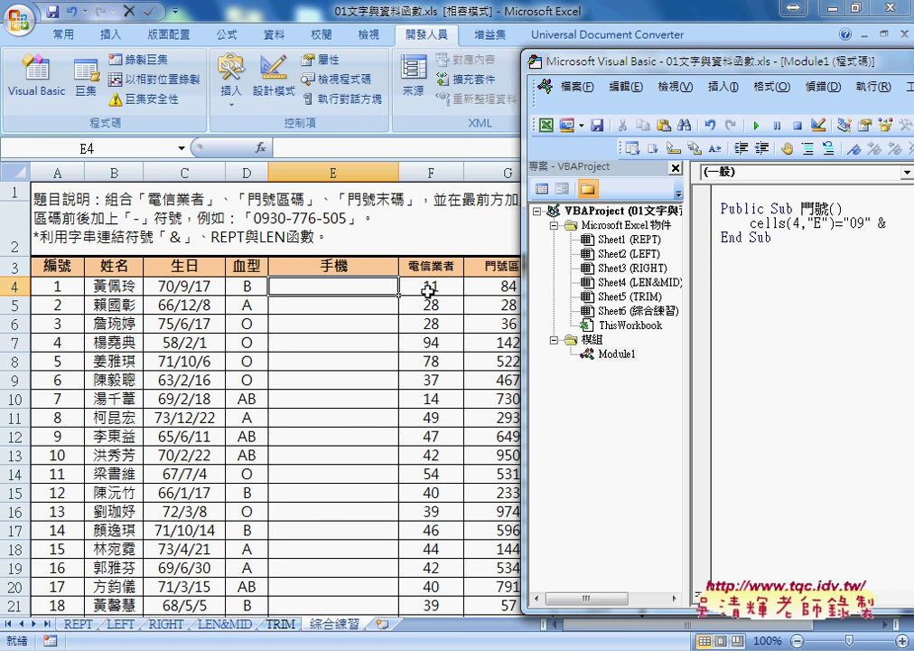
Append Cells(4, "F") after the & so the line reads Cells(4, "E") = "09" & Cells(4, "F").
drag(836, 223, 753, 222)
key(ctrl+c)
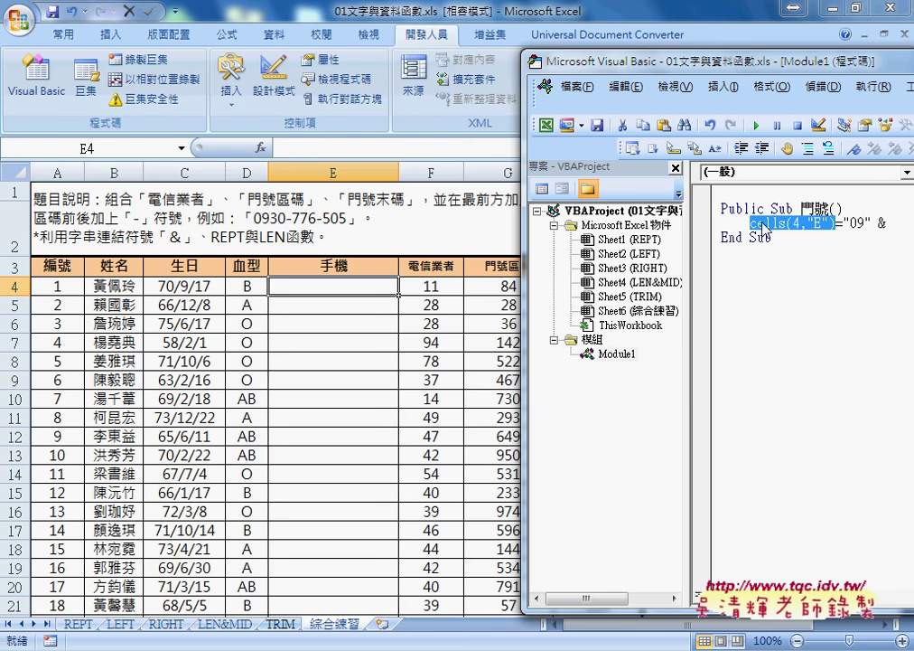
drag(610, 62, 449, 61)
click(761, 223)
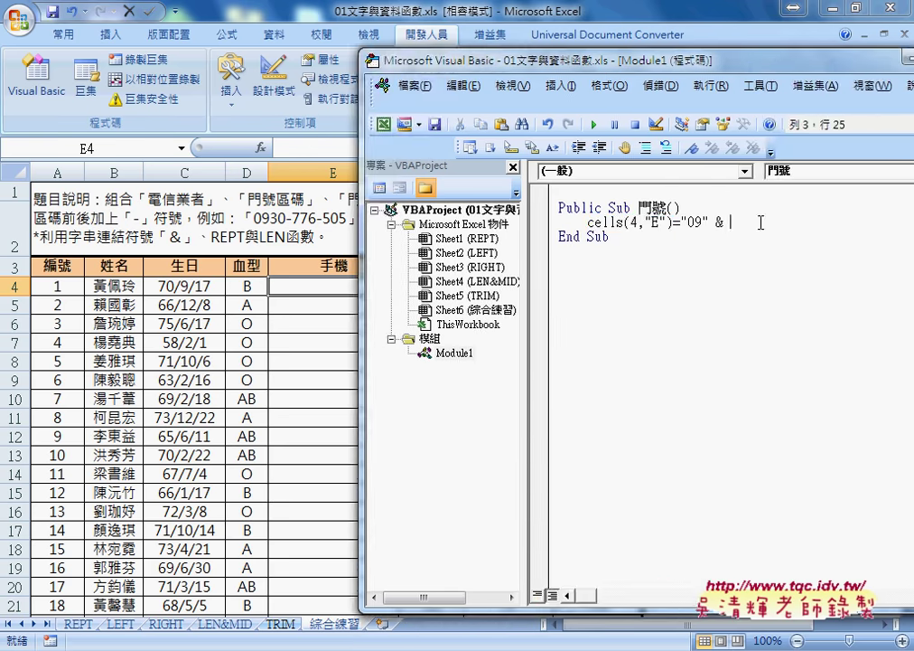
key(ctrl+v)
drag(801, 223, 796, 222)
text(F)
drag(529, 60, 615, 66)
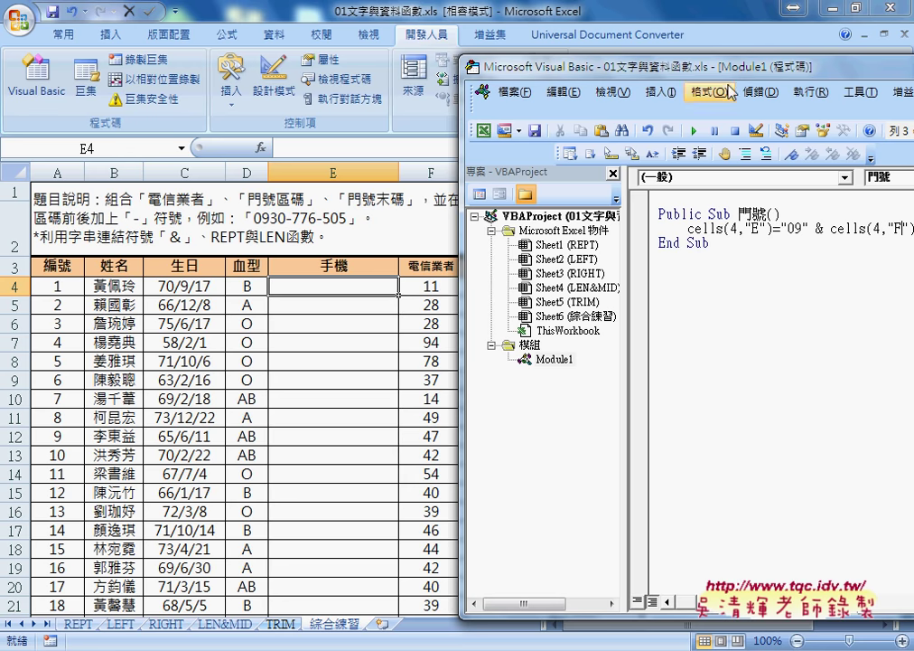
drag(726, 71, 650, 63)
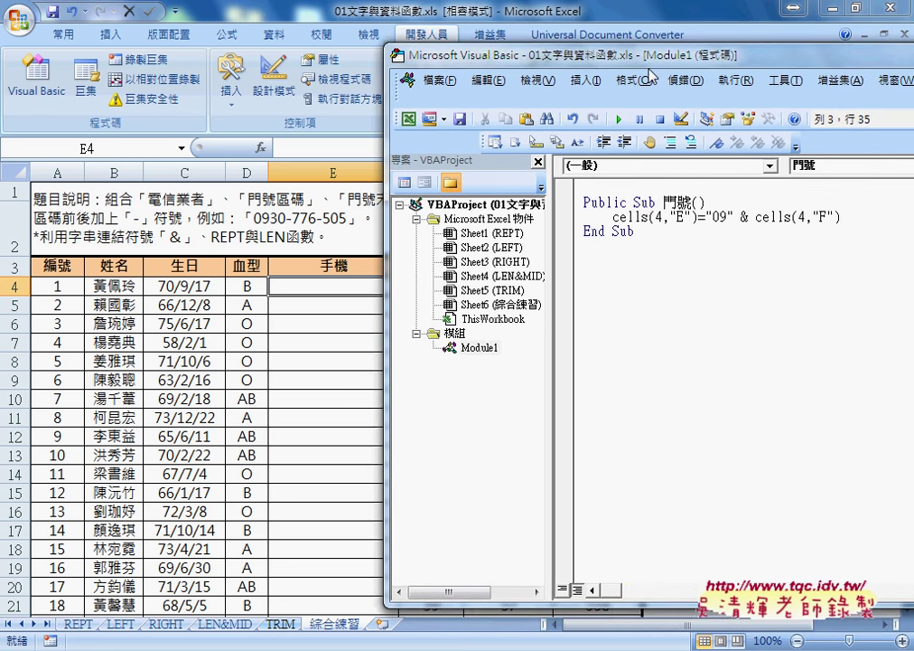
click(776, 299)
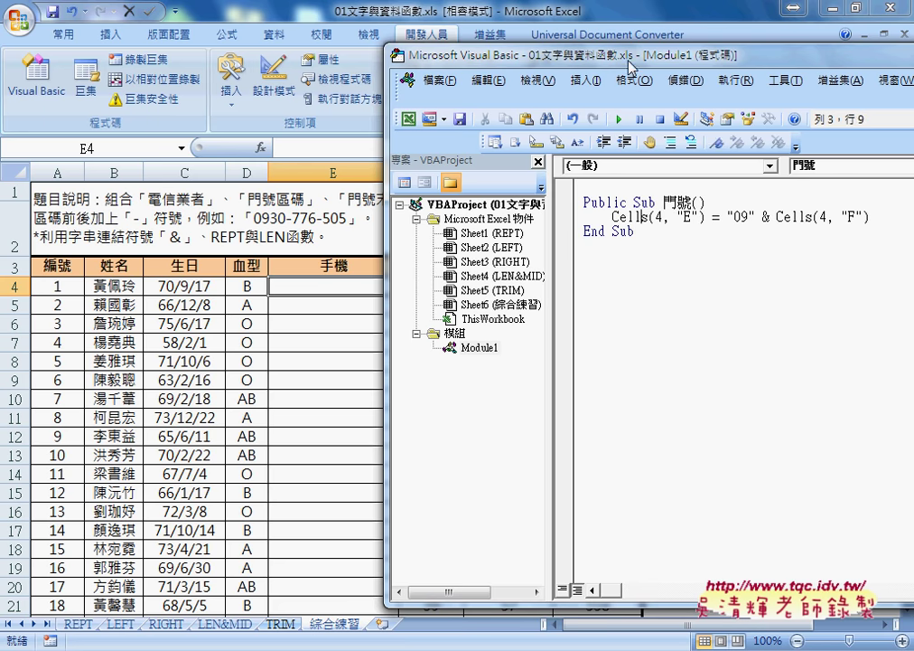
drag(632, 56, 693, 57)
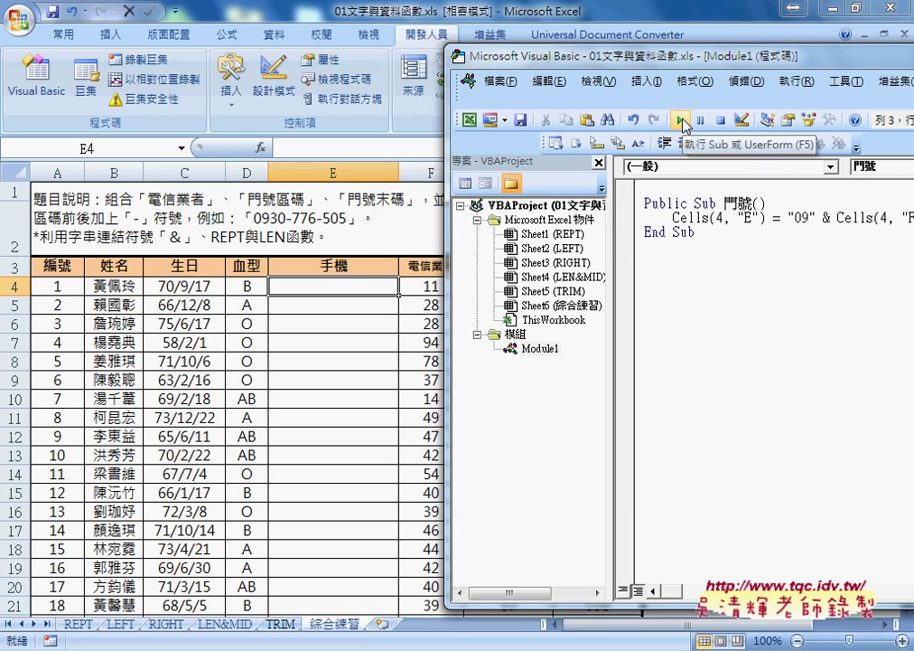
Run 門號 so E4 shows 911, then append & "-" to the end of the Cells line.
click(683, 124)
drag(511, 56, 292, 56)
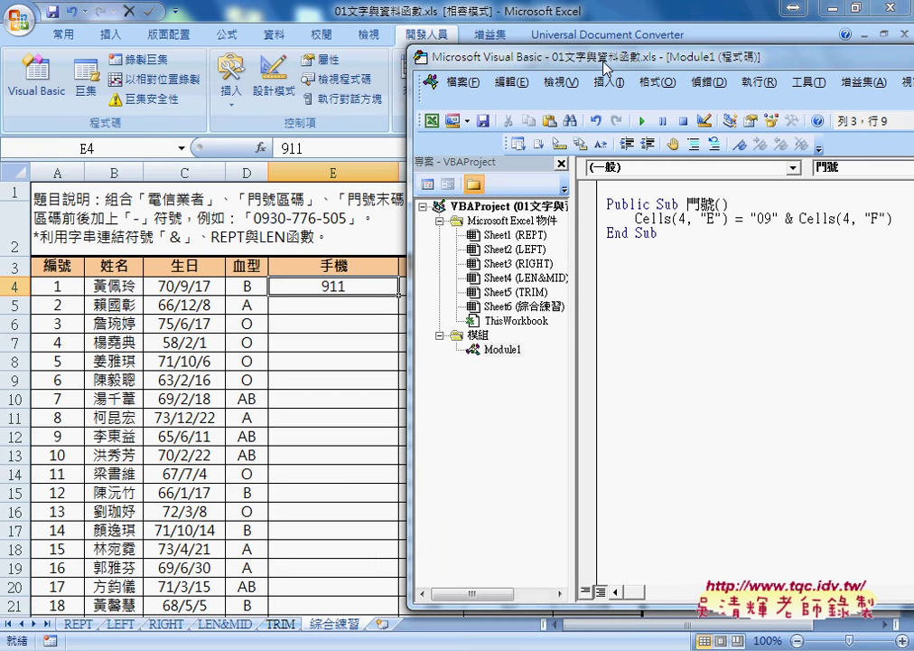
click(732, 215)
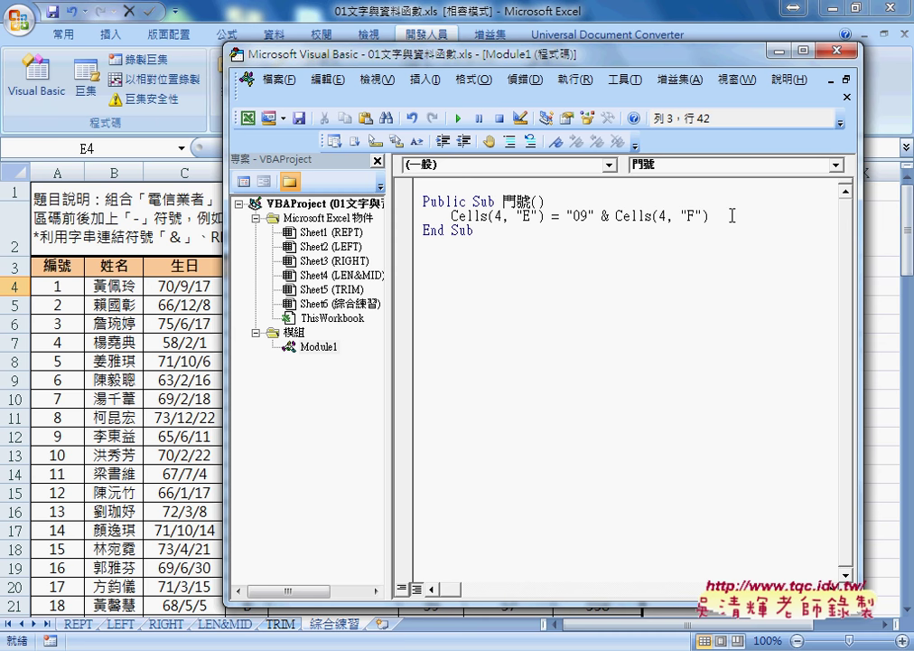
text(& )
text("-)
text(")
drag(710, 216, 752, 216)
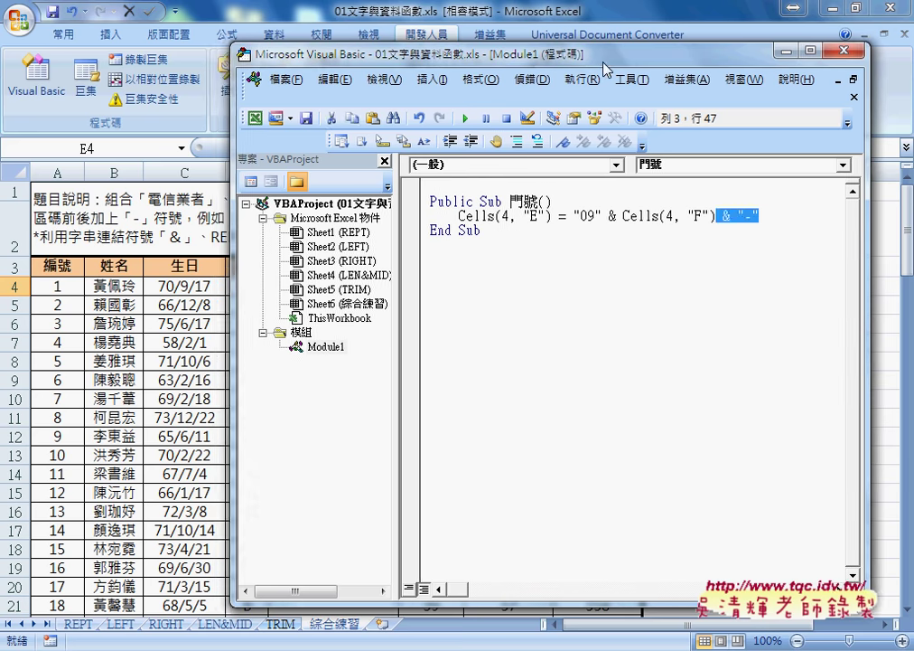
drag(439, 51, 602, 64)
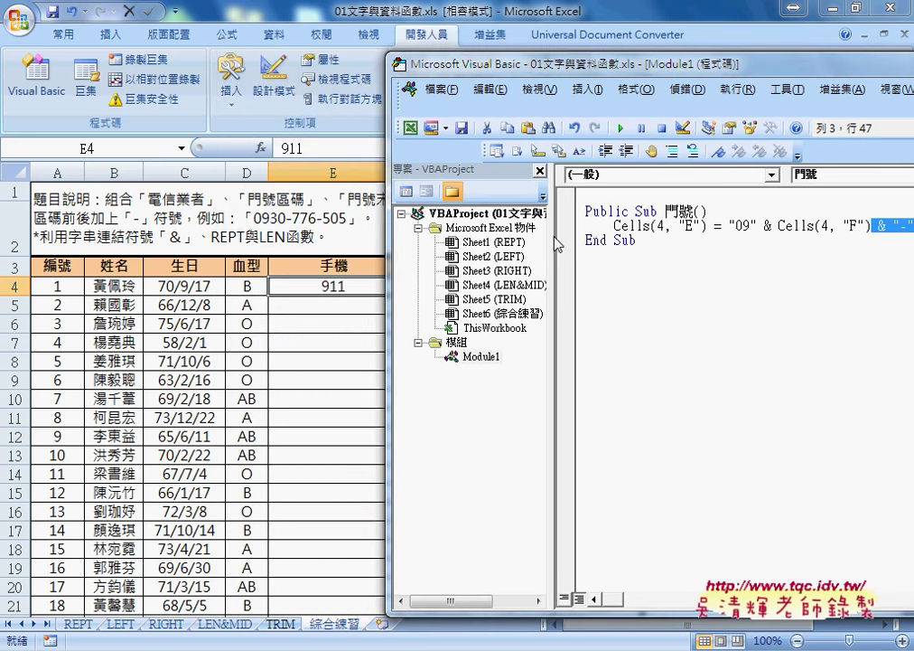
drag(562, 244, 504, 243)
drag(555, 76, 607, 76)
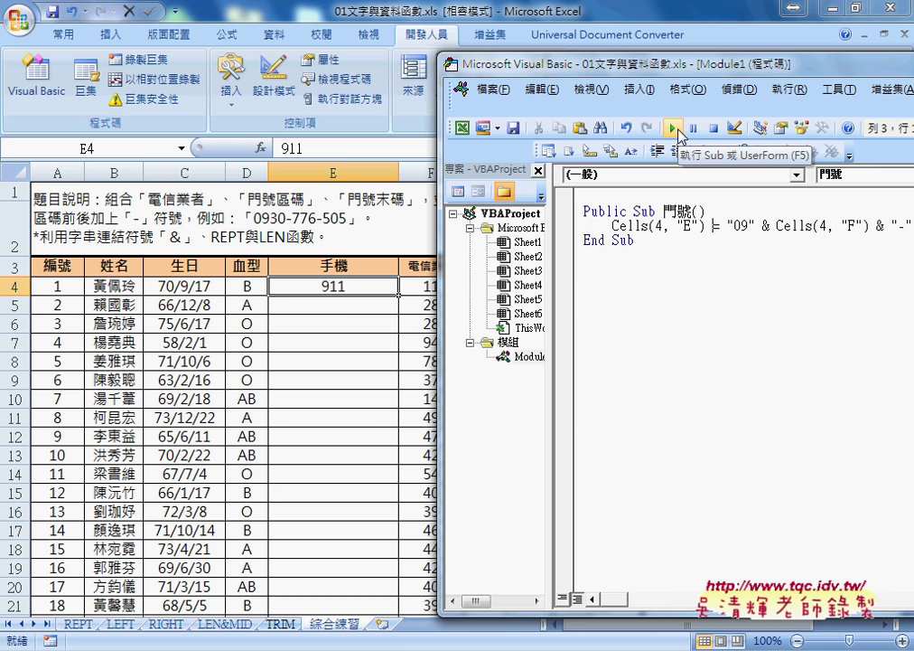
Rerun 門號, then append & Cells(4, "G") to the end of the Cells line.
click(675, 131)
drag(633, 64, 294, 58)
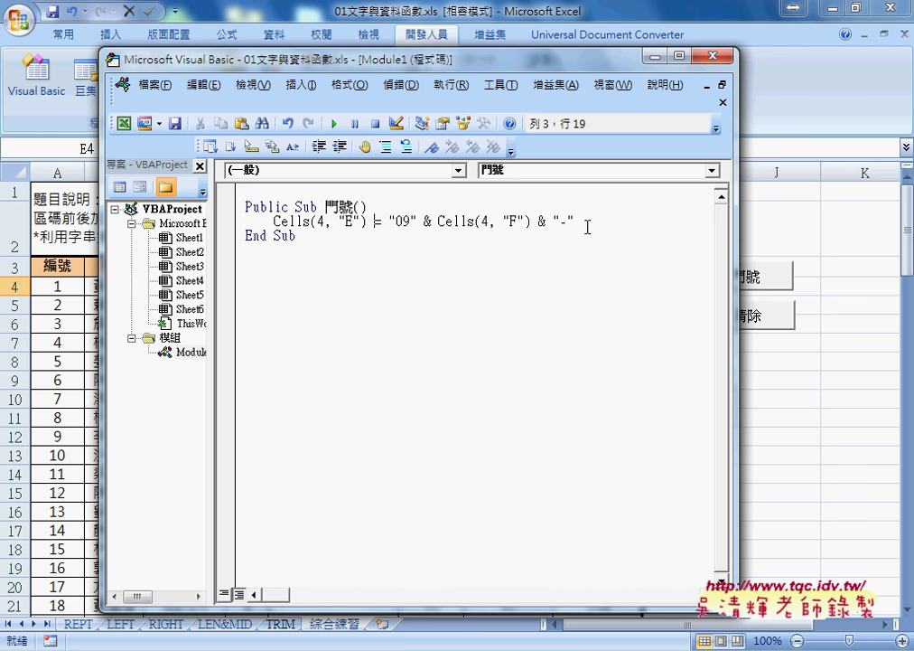
click(592, 220)
text(&)
mouse_move(736, 228)
mouse_down()
mouse_move(436, 227)
mouse_move(758, 227)
mouse_up()
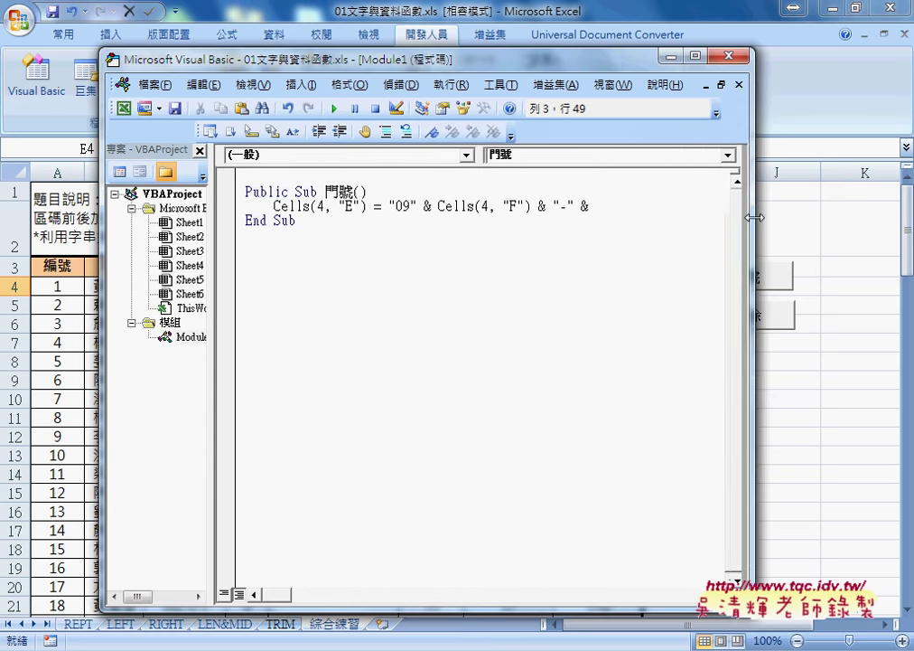
click(434, 207)
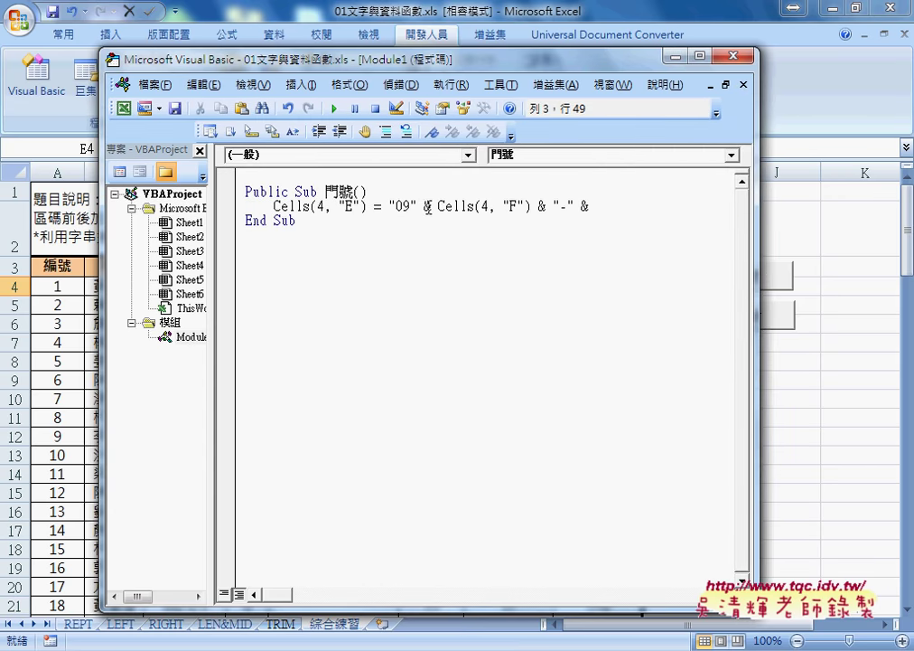
drag(433, 207, 536, 205)
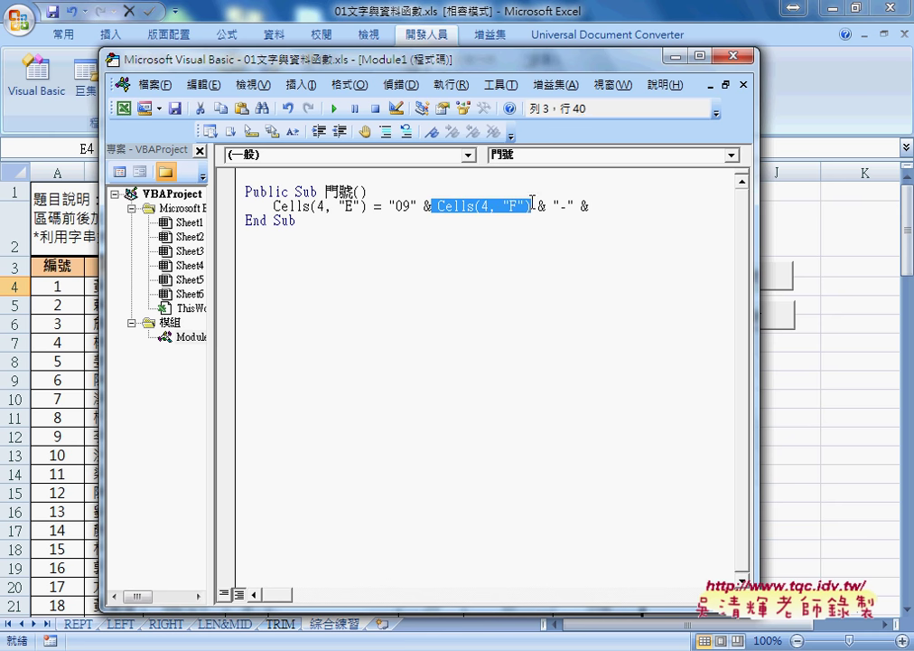
key(ctrl+c)
click(627, 207)
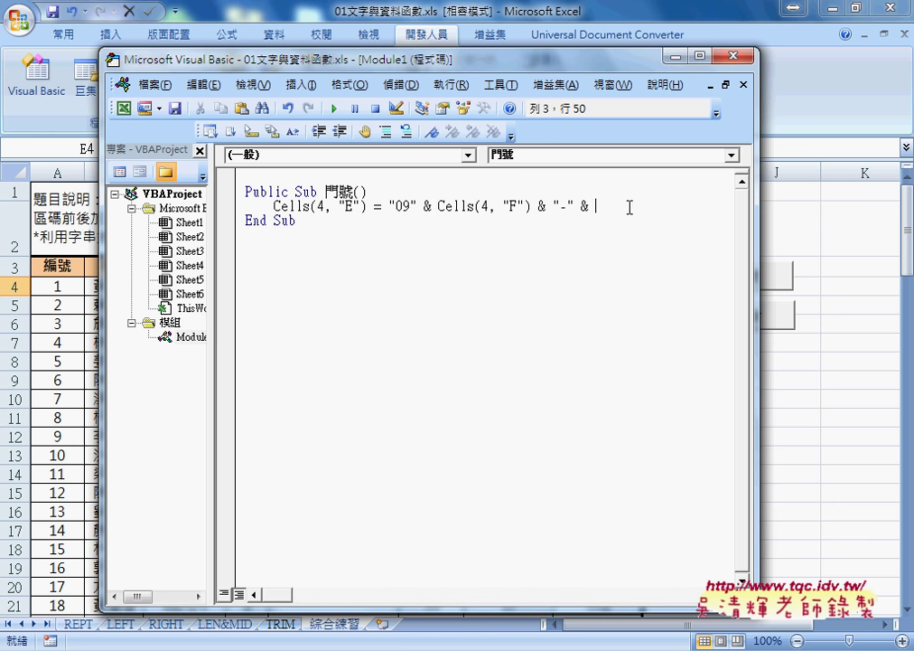
key(ctrl+v)
double_click(680, 207)
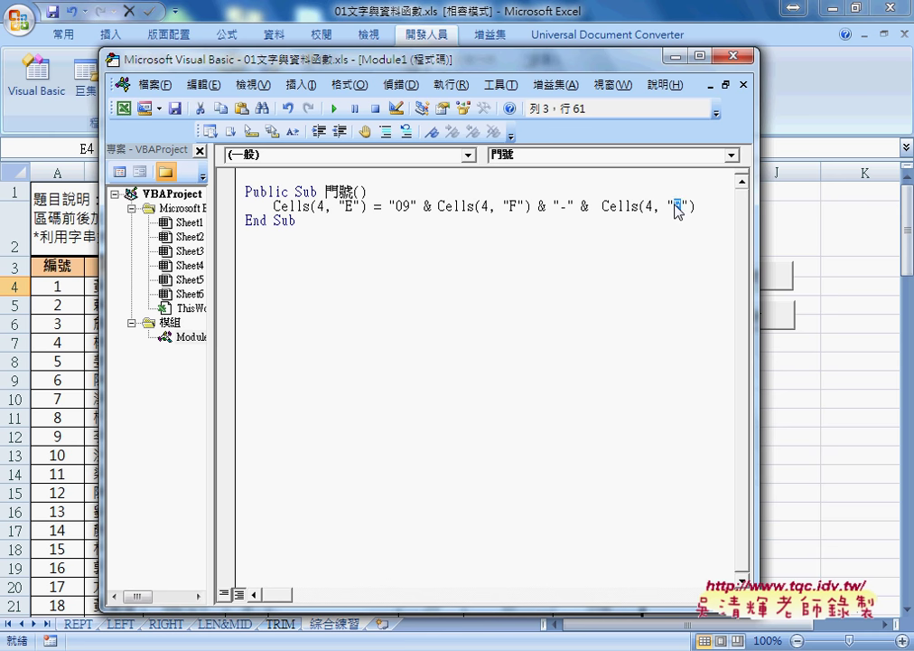
text(G)
Append another & "-" & Cells(4, "H") to complete the three-part join.
drag(757, 231, 863, 230)
drag(723, 206, 540, 209)
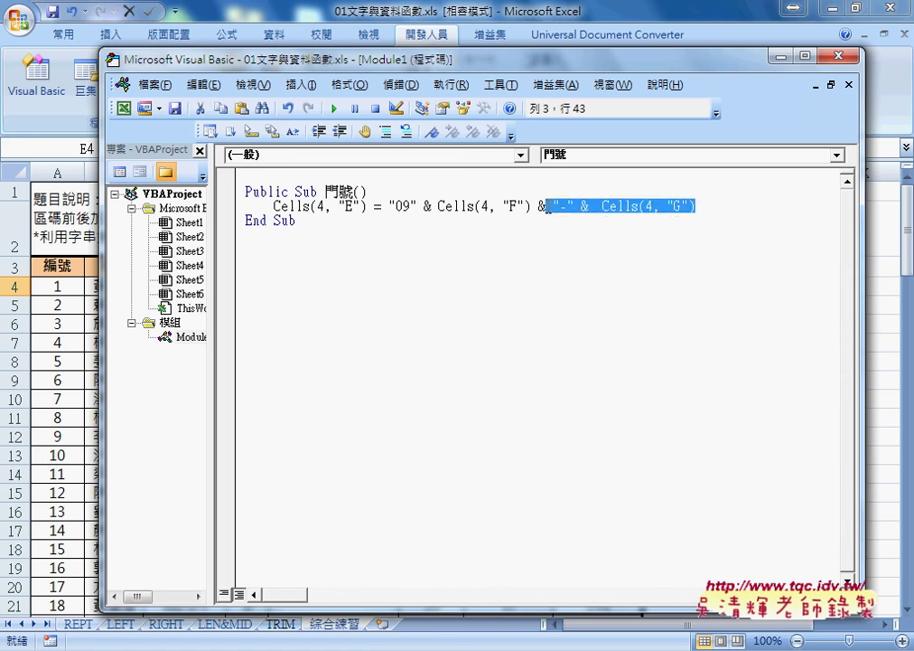
click(732, 207)
key(ctrl+v)
double_click(676, 206)
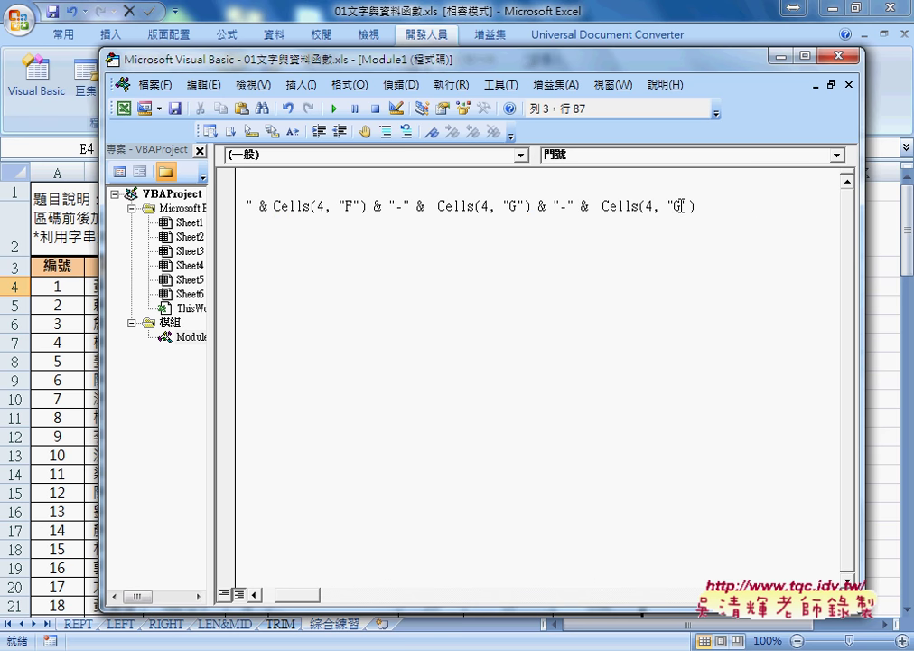
text(H)
Run 門號 so E4 shows 0911-84-7, then select the Cells(4, "G") reference.
drag(397, 60, 400, 168)
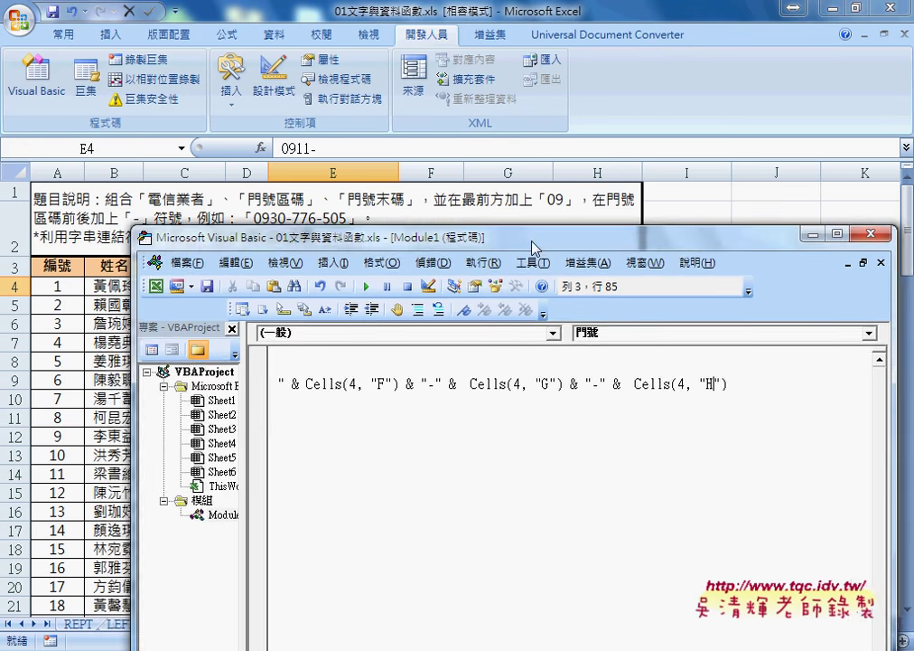
drag(504, 194, 515, 335)
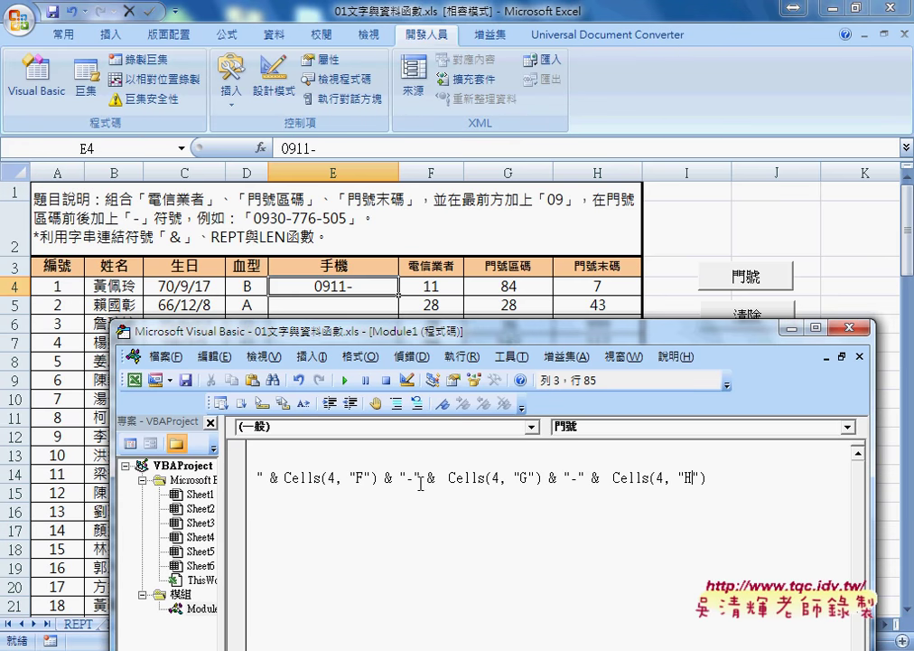
drag(380, 478, 244, 478)
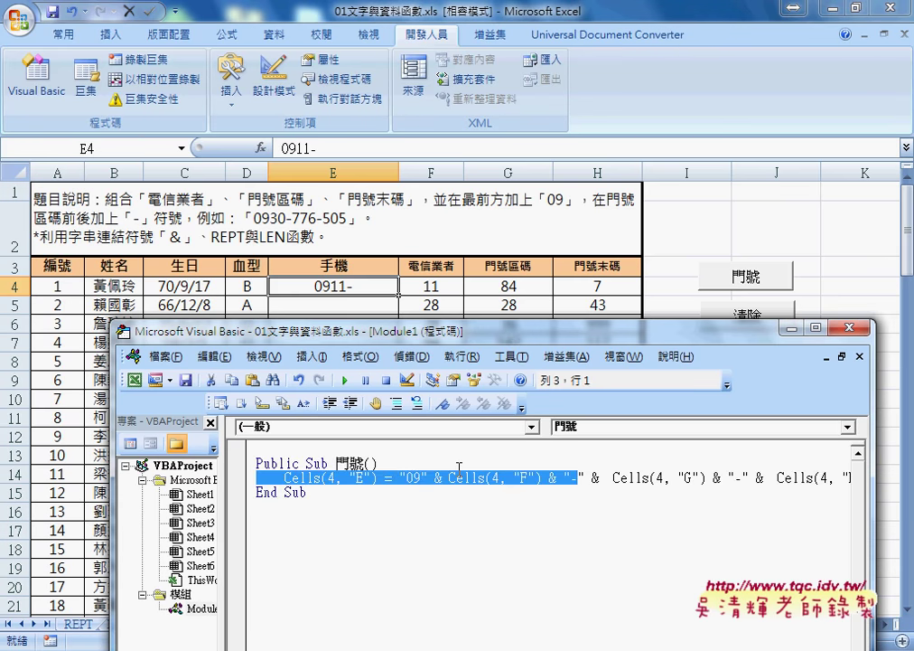
click(347, 380)
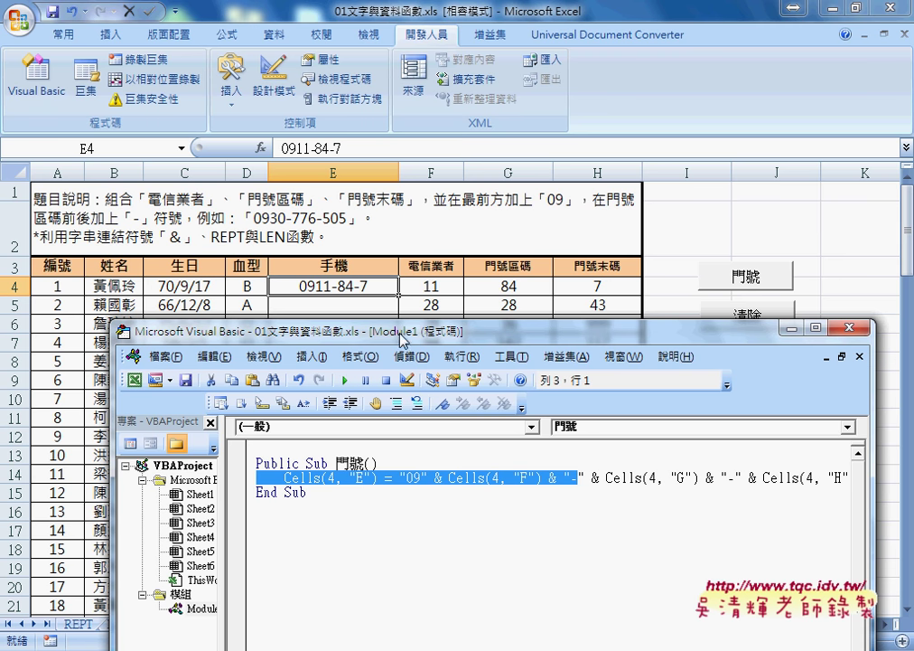
drag(403, 336, 342, 155)
click(557, 298)
drag(556, 298, 637, 298)
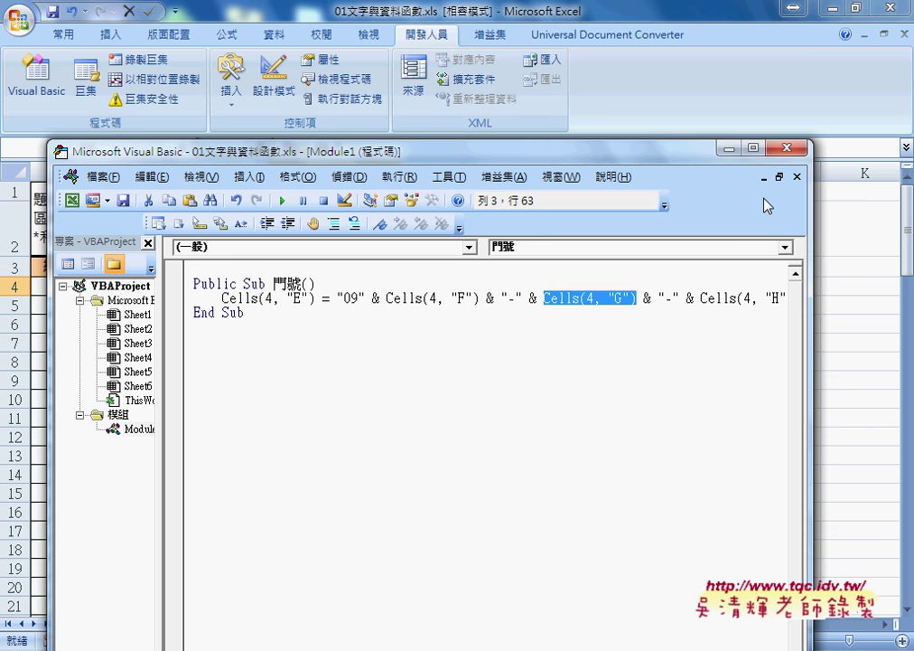
Insert Format( before Cells(4, "G") using the vba.Format suggestion.
drag(814, 243, 874, 243)
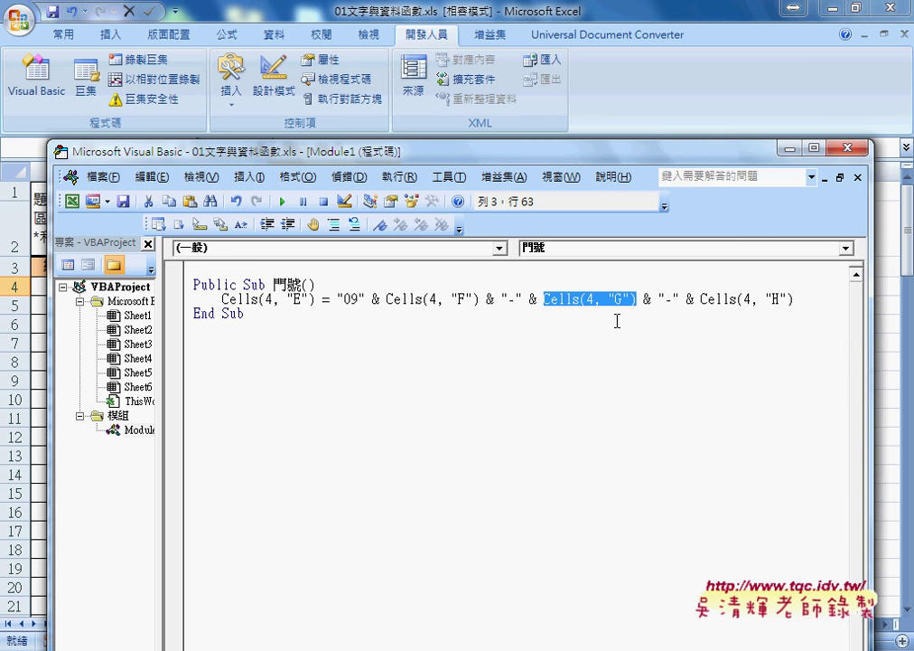
drag(637, 301, 544, 303)
key(Left)
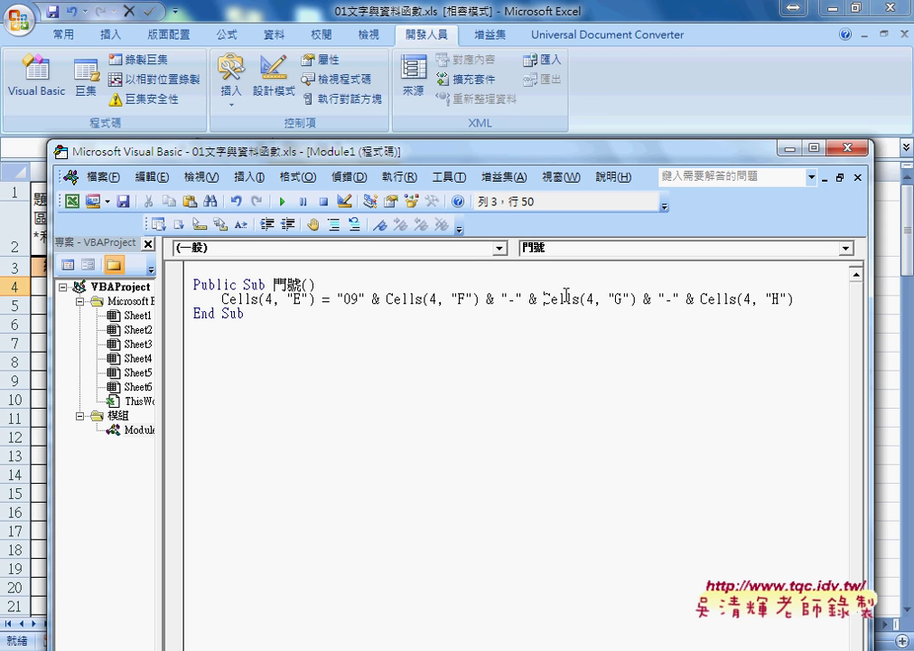
text(f)
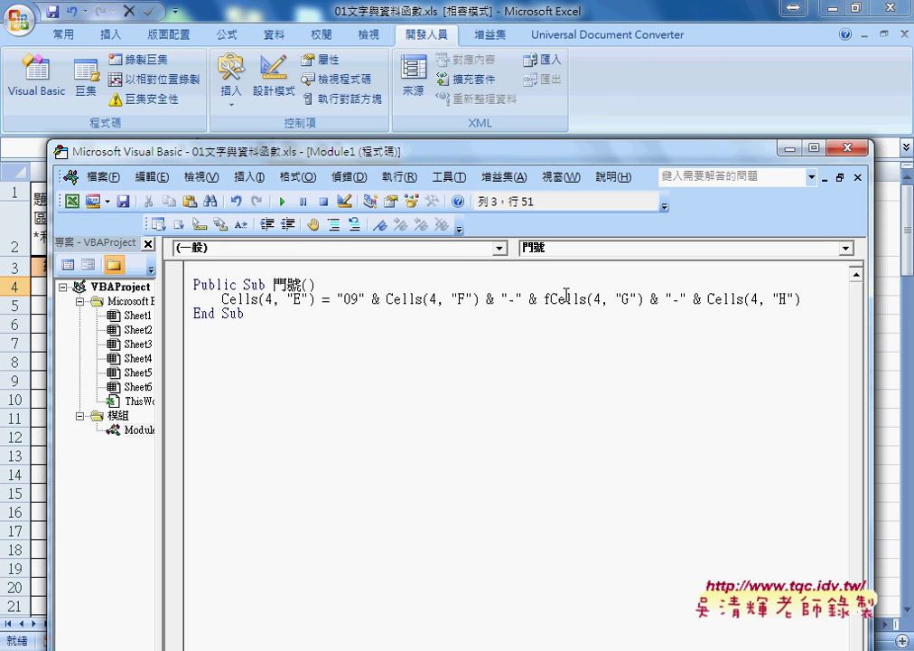
text(or)
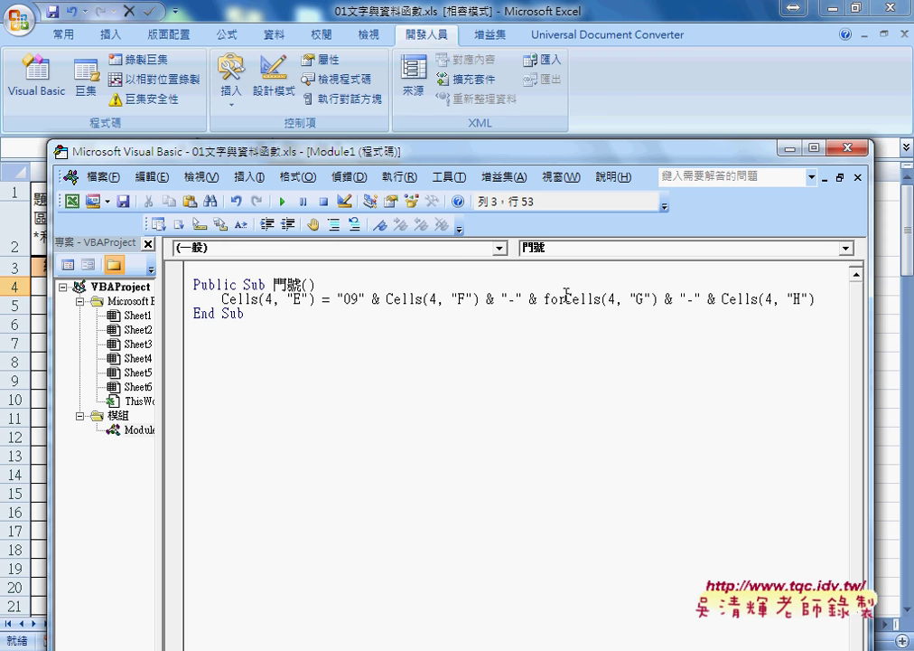
key(BackSpace)
key(BackSpace)
key(BackSpace)
text(vb)
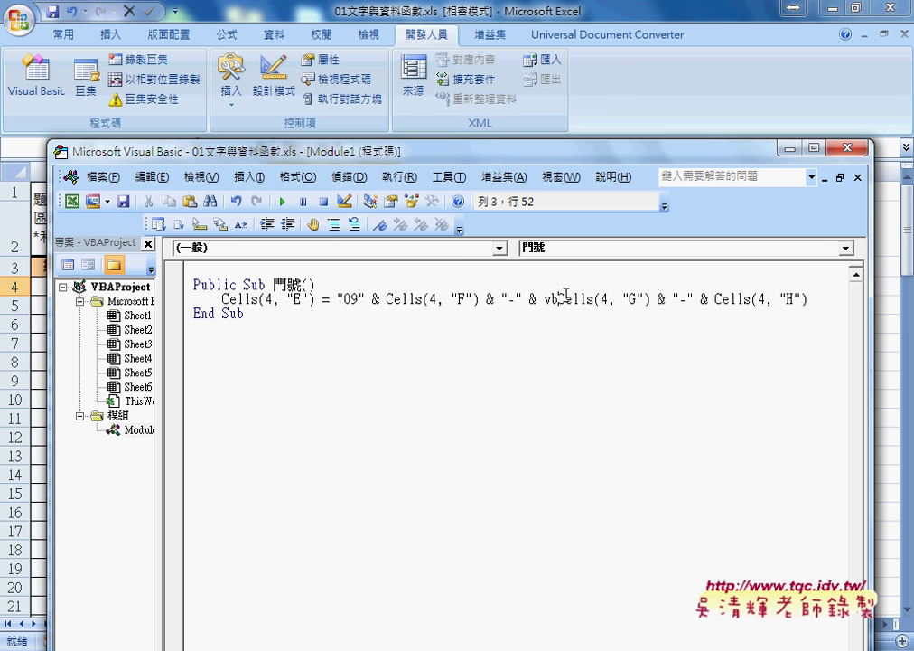
text(a.)
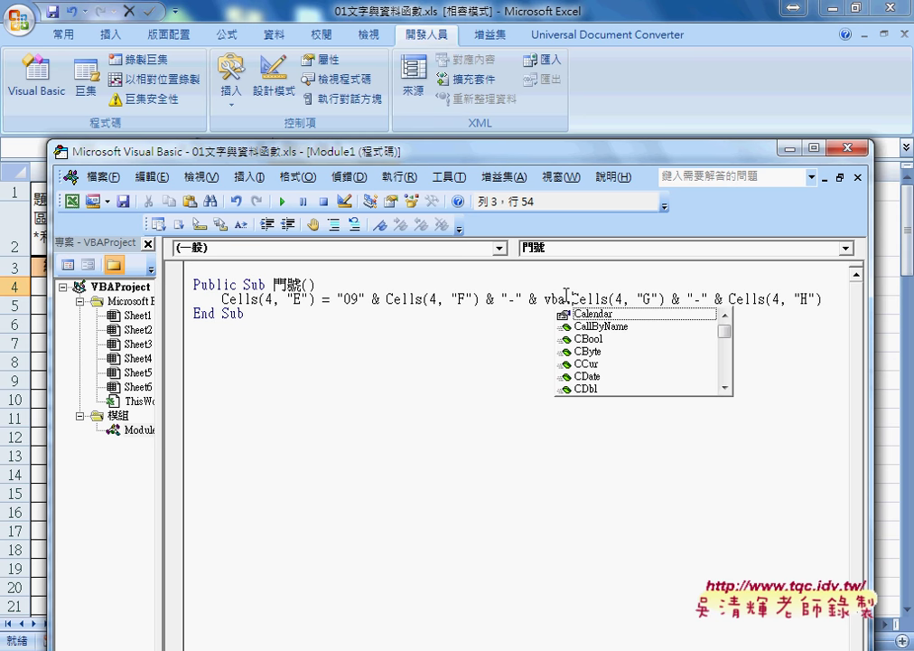
text(f)
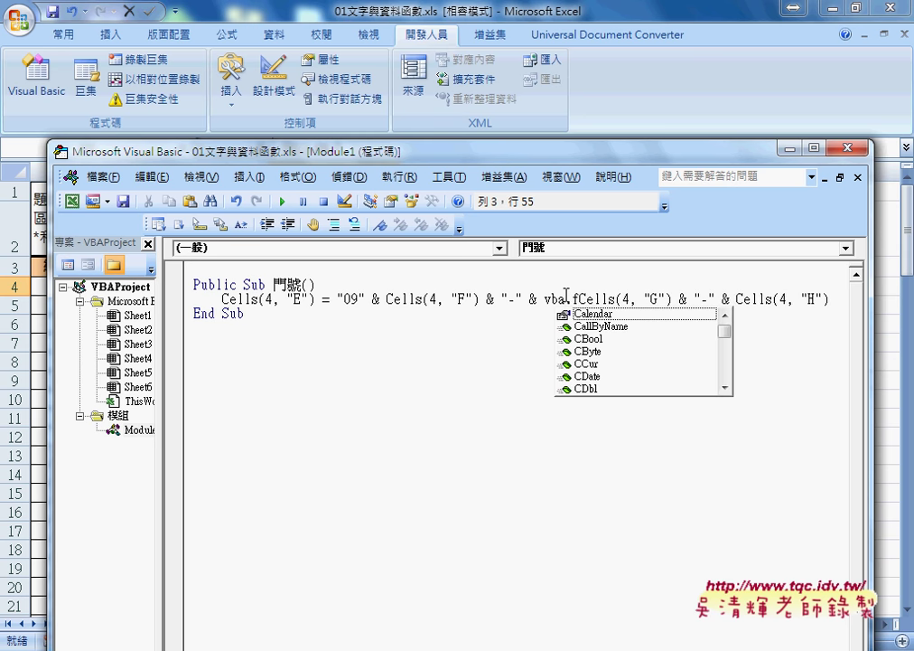
text(or)
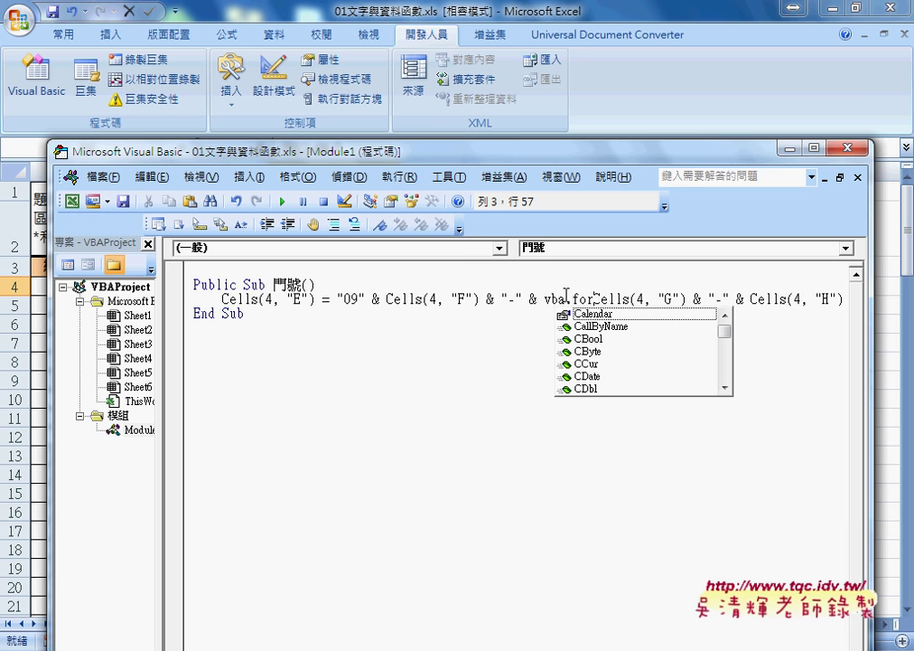
key(BackSpace)
key(BackSpace)
key(BackSpace)
key(BackSpace)
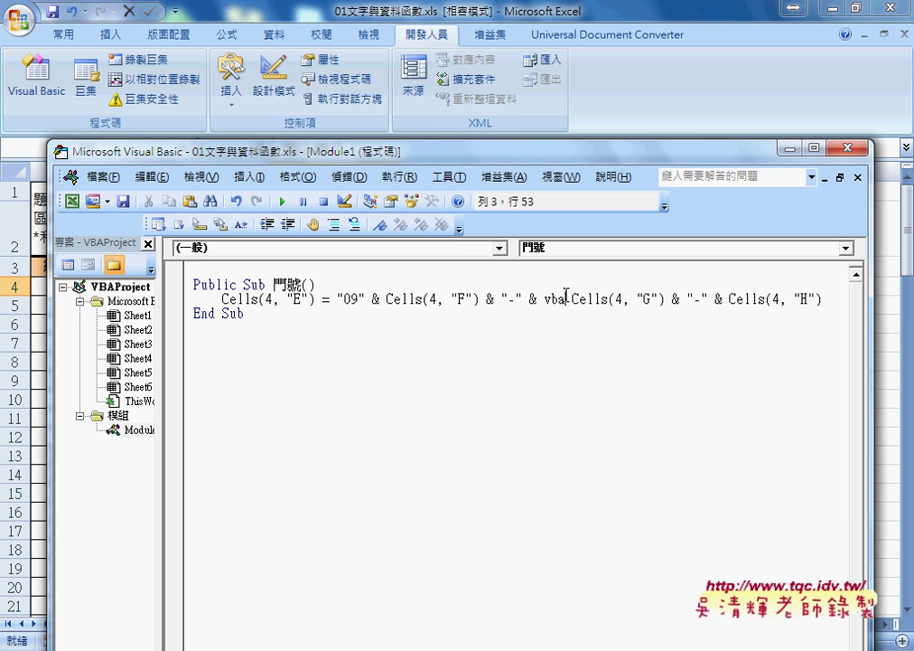
text(.f)
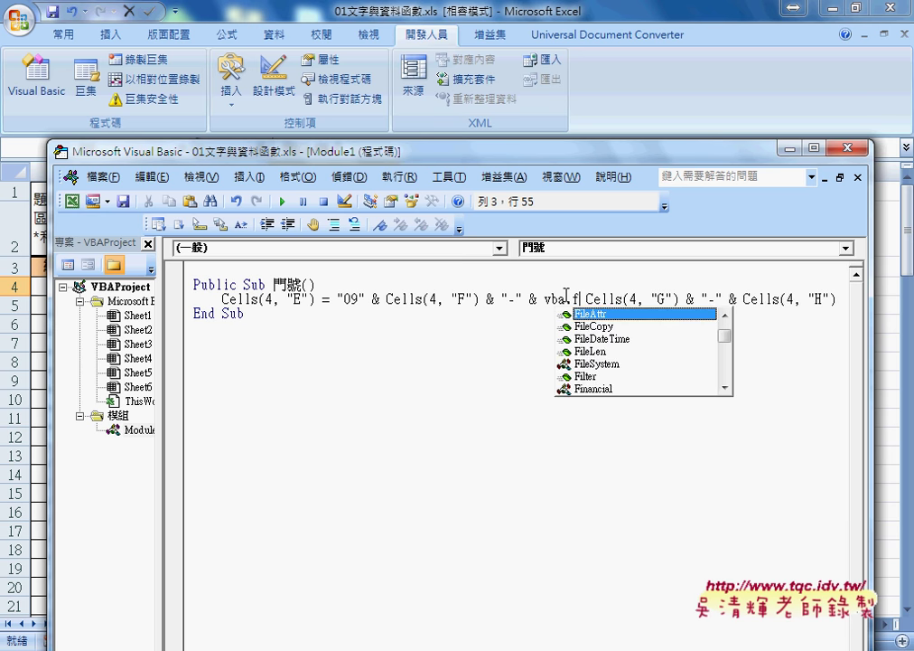
text(o)
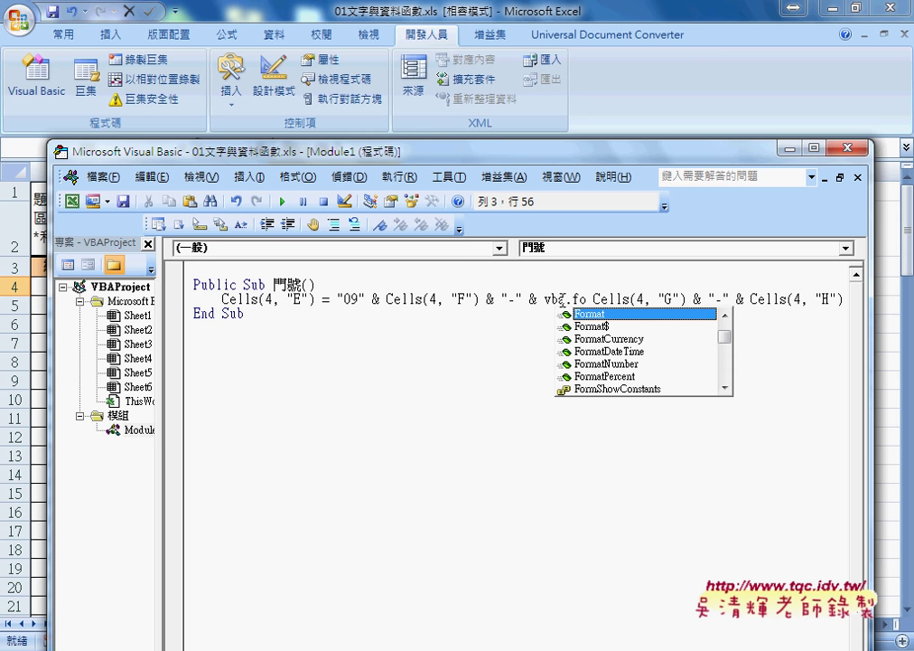
key(space)
key(BackSpace)
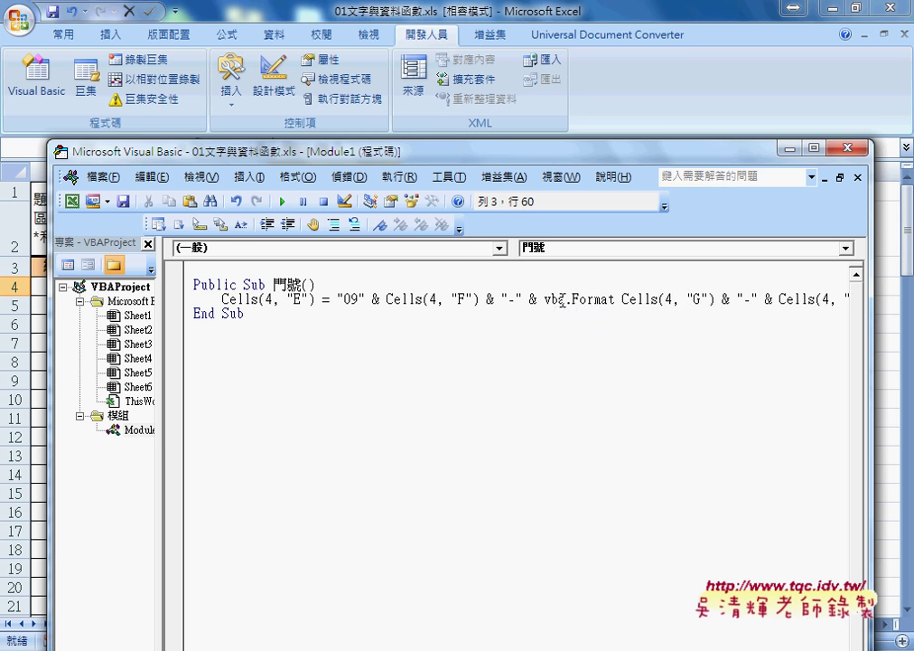
text(()
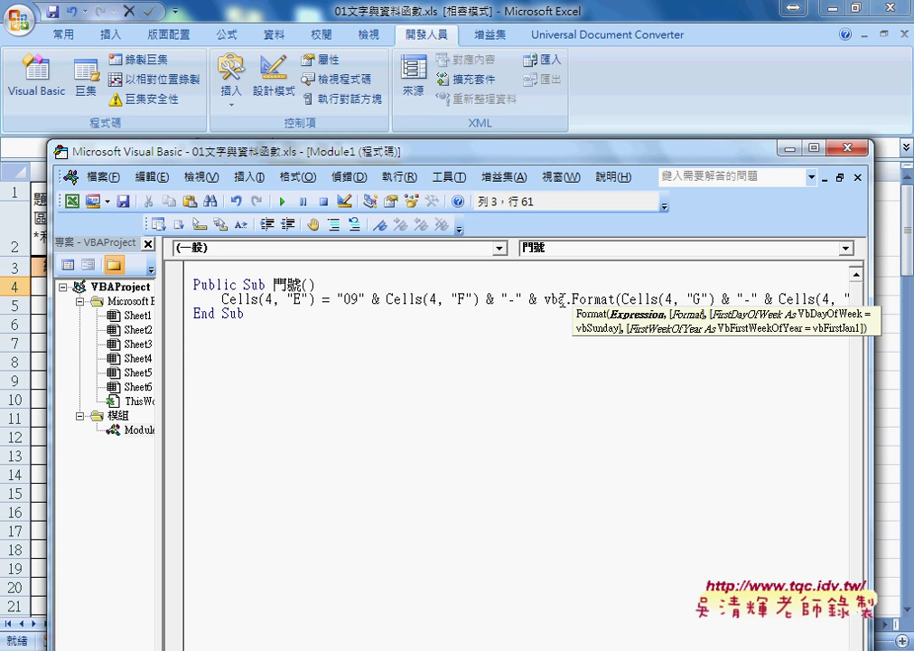
Delete the vba. prefix and close the wrap with ,"000").
key(Left)
key(Left)
key(Left)
key(Left)
key(Left)
key(Left)
key(Left)
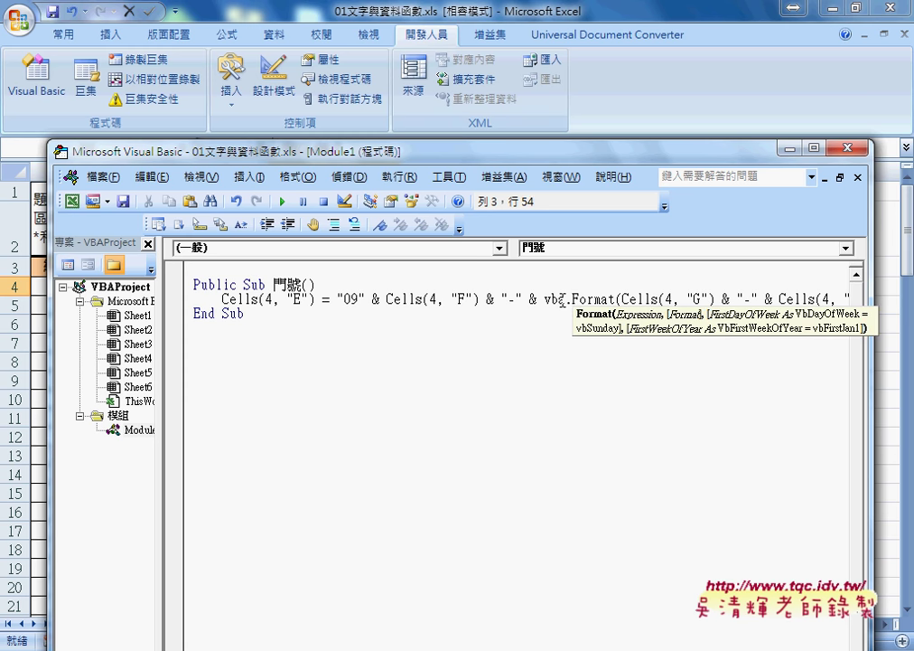
key(Left)
key(shift+Left)
key(shift+Left)
key(shift+Left)
key(Delete)
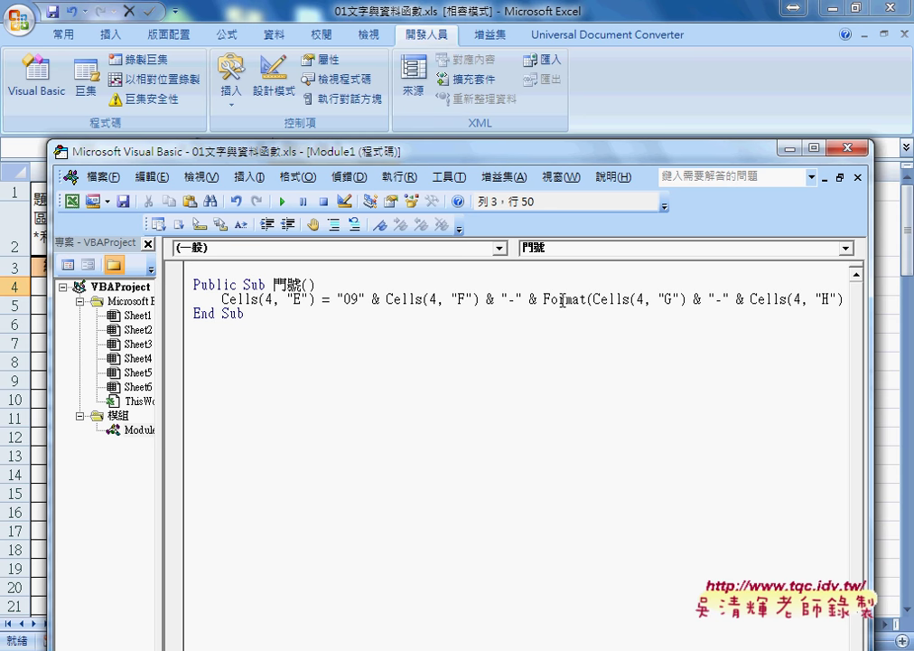
key(Right)
key(Right)
key(Right)
key(Right)
key(Right)
key(Right)
key(Right)
key(Right)
key(Right)
text(,")
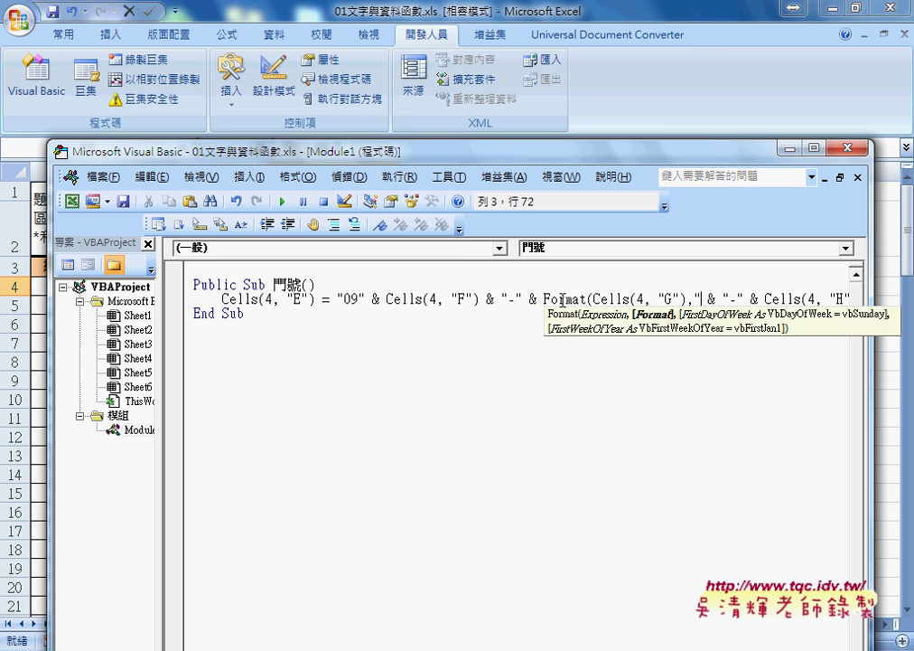
text(00)
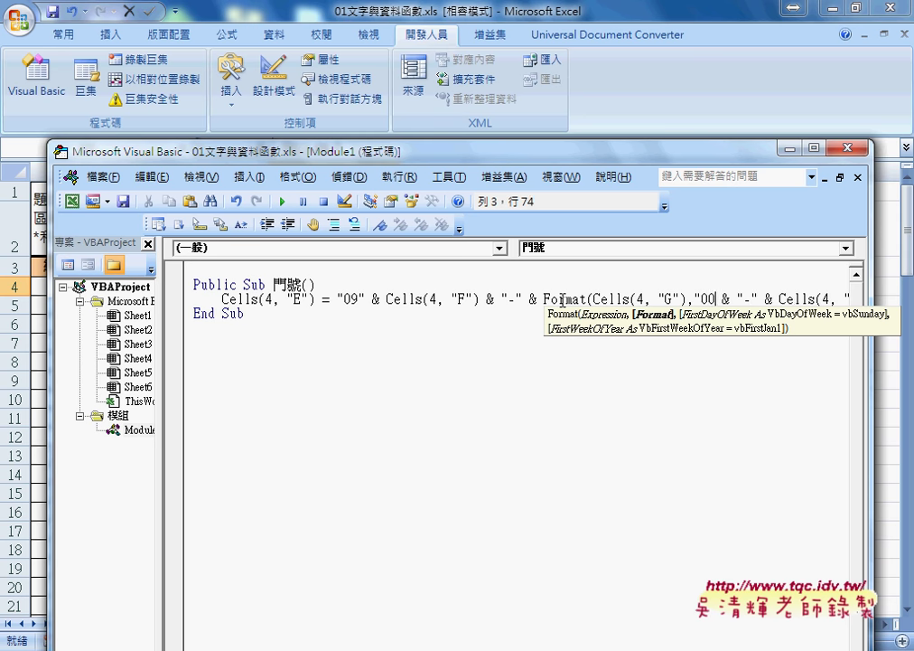
text(0)
text(")
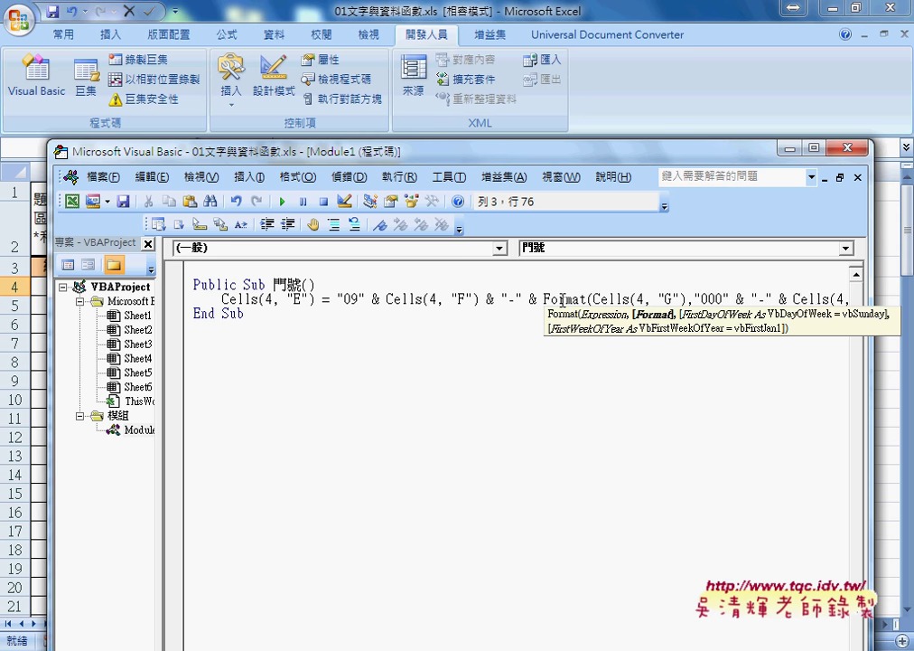
text())
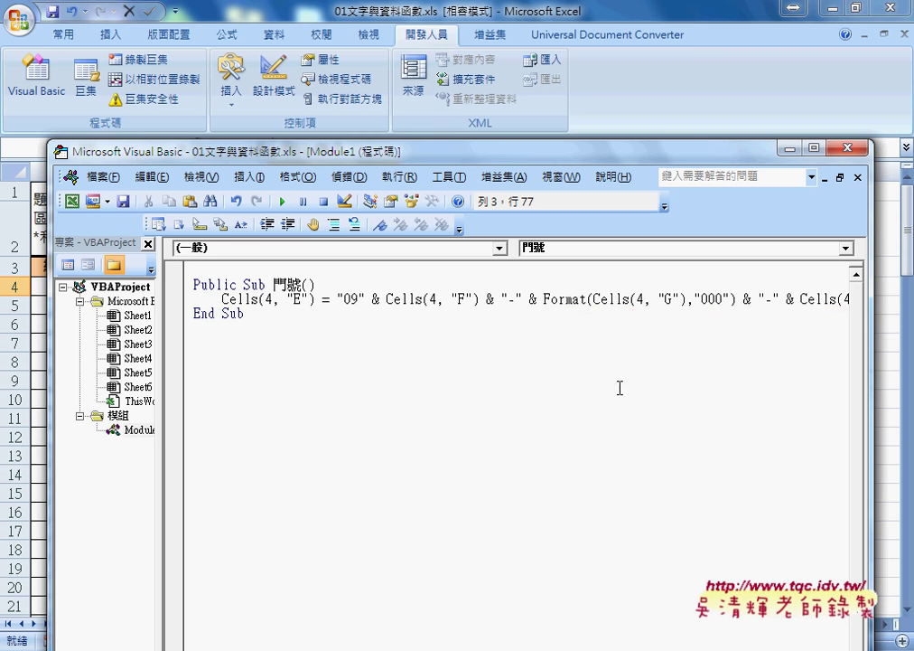
Wrap Cells(4, "H") in Format(…, "000") as well and commit the line.
drag(363, 151, 253, 126)
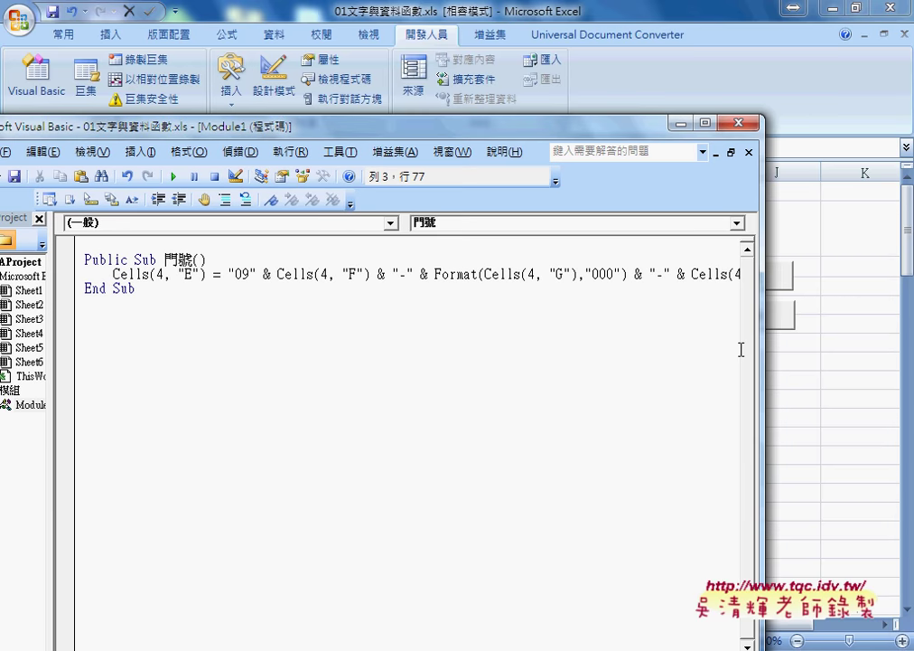
drag(764, 352, 849, 351)
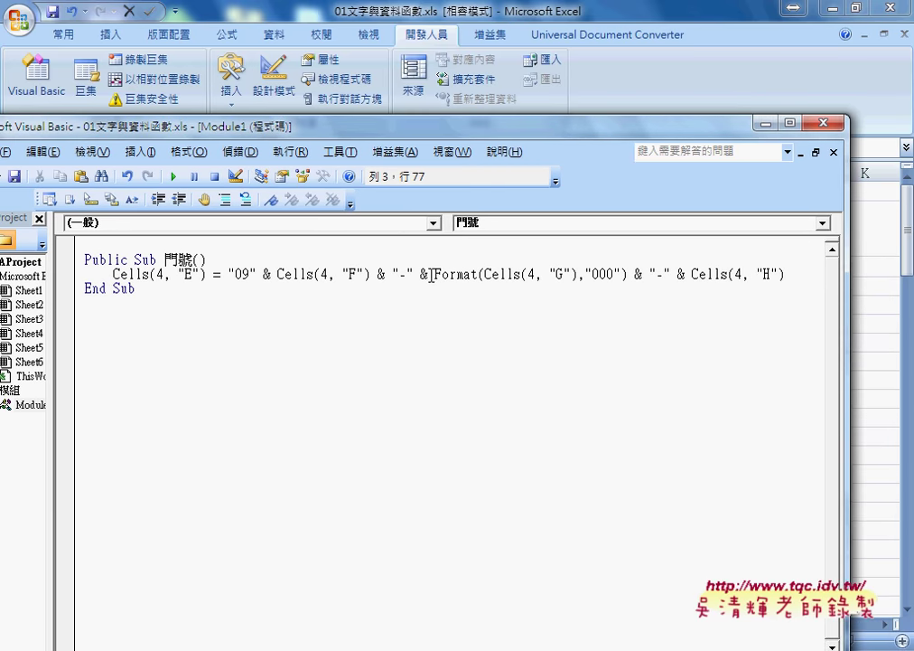
drag(433, 274, 484, 274)
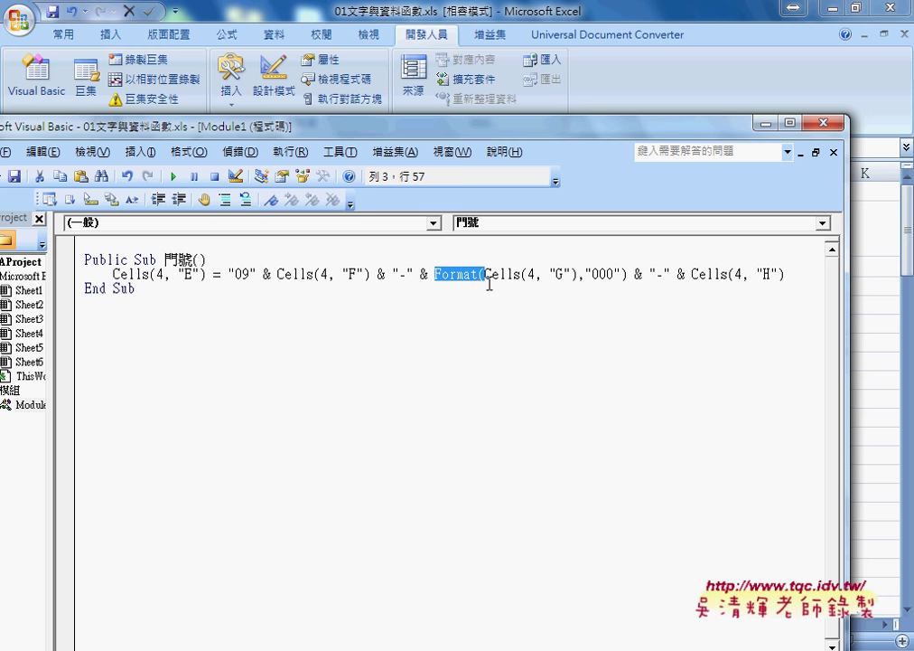
key(ctrl+c)
click(691, 274)
key(ctrl+v)
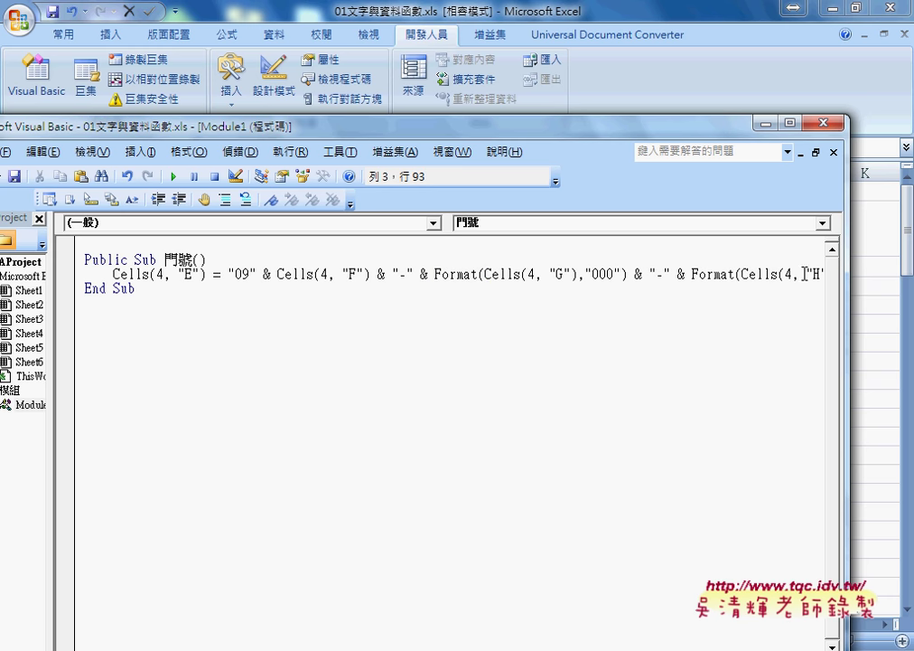
drag(804, 273, 669, 271)
click(691, 271)
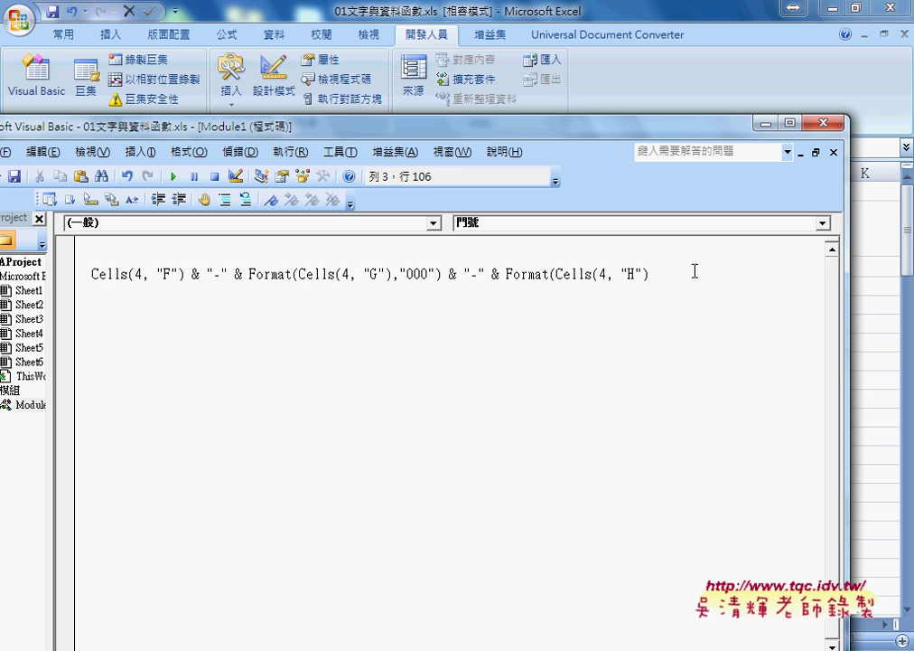
text(,"00)
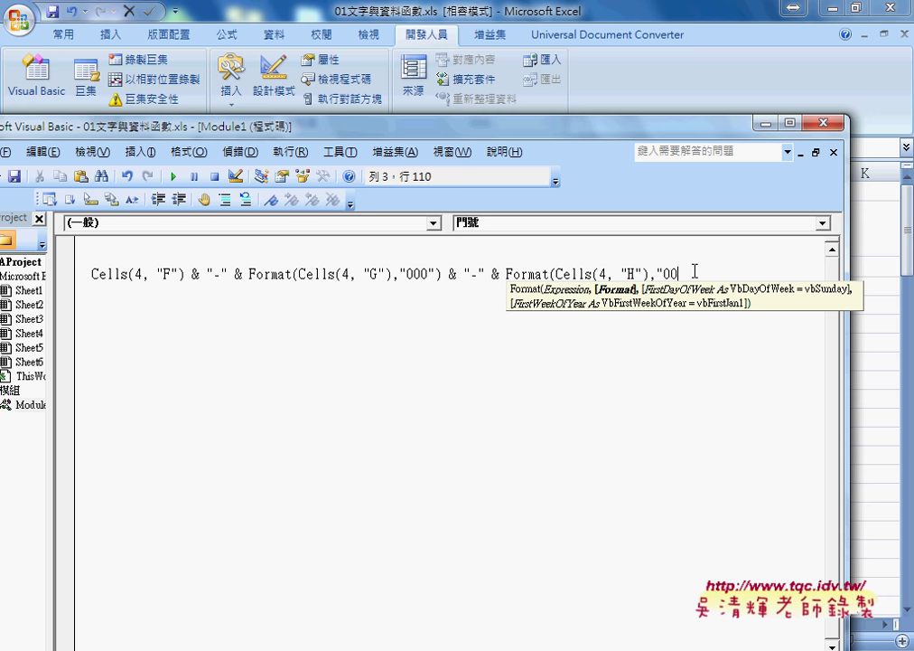
text(0")
text())
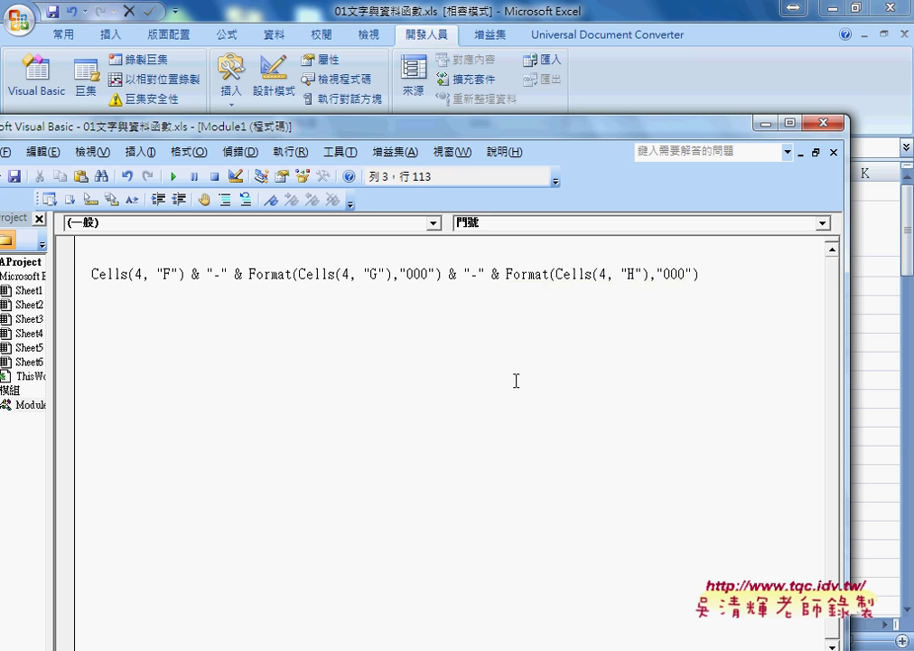
click(517, 380)
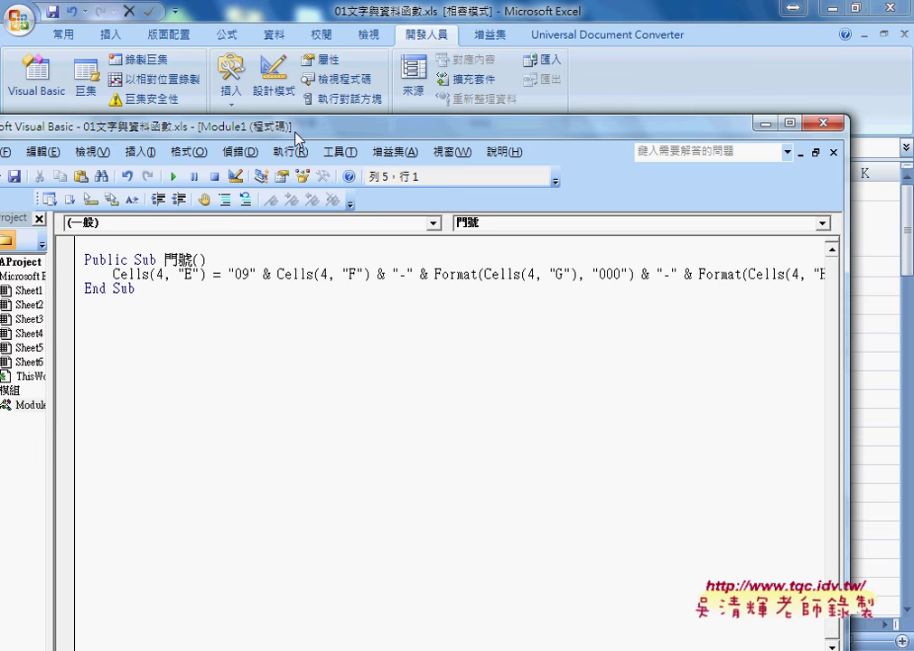
mouse_move(217, 134)
mouse_down()
mouse_move(528, 150)
mouse_move(677, 113)
mouse_up()
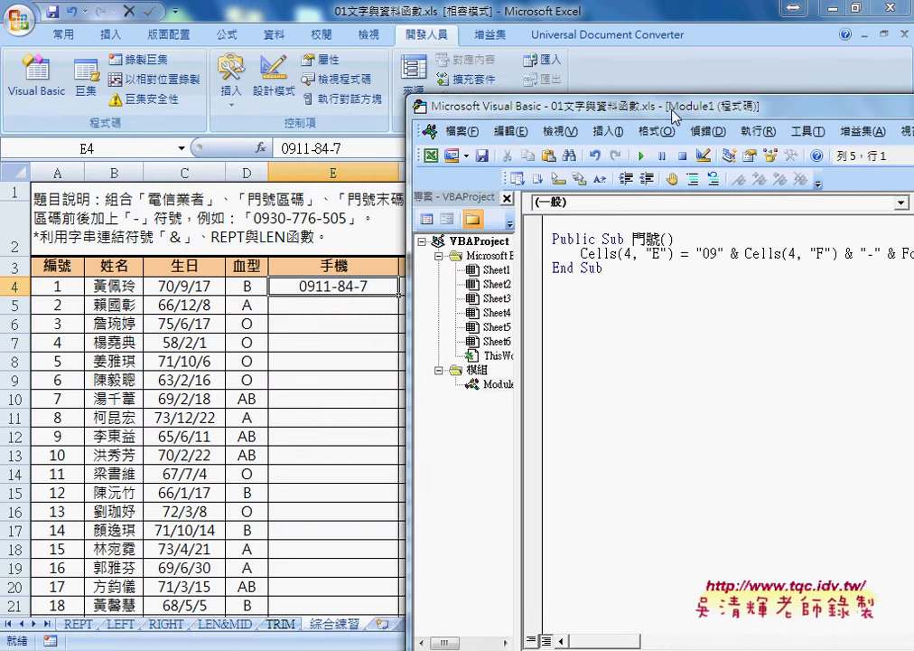
click(669, 253)
click(643, 158)
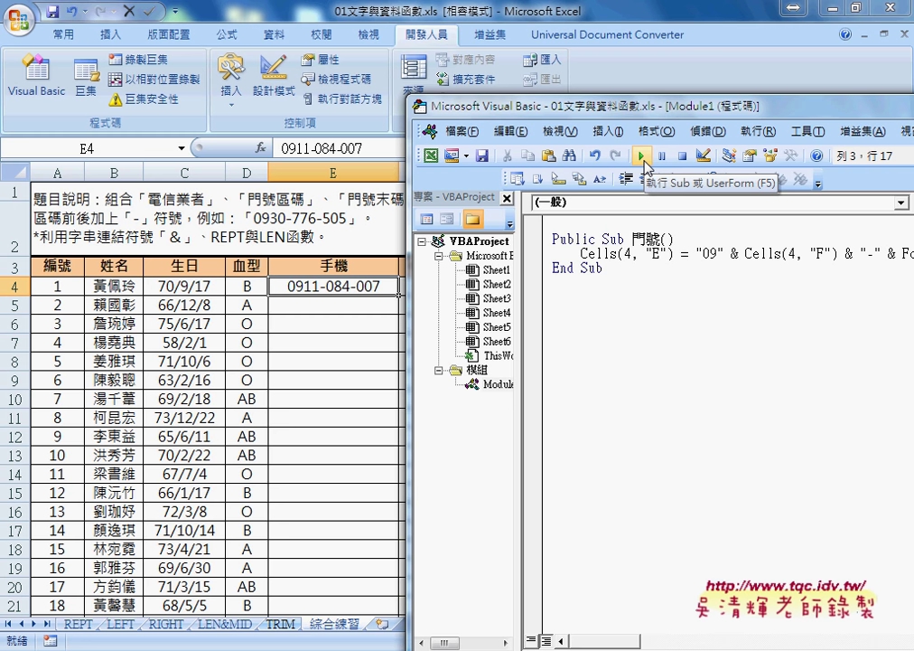
click(540, 257)
right_click(567, 262)
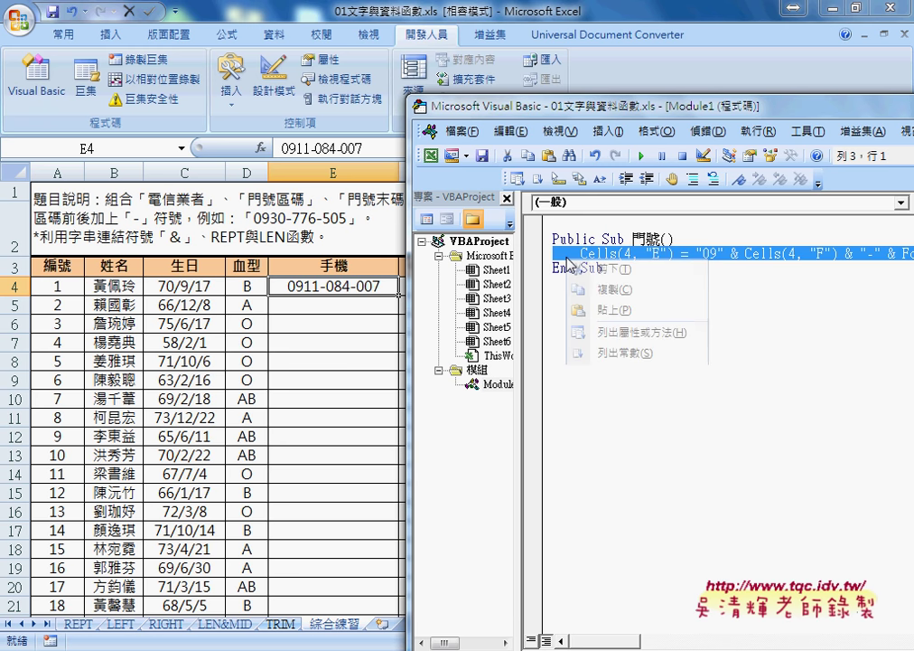
click(506, 233)
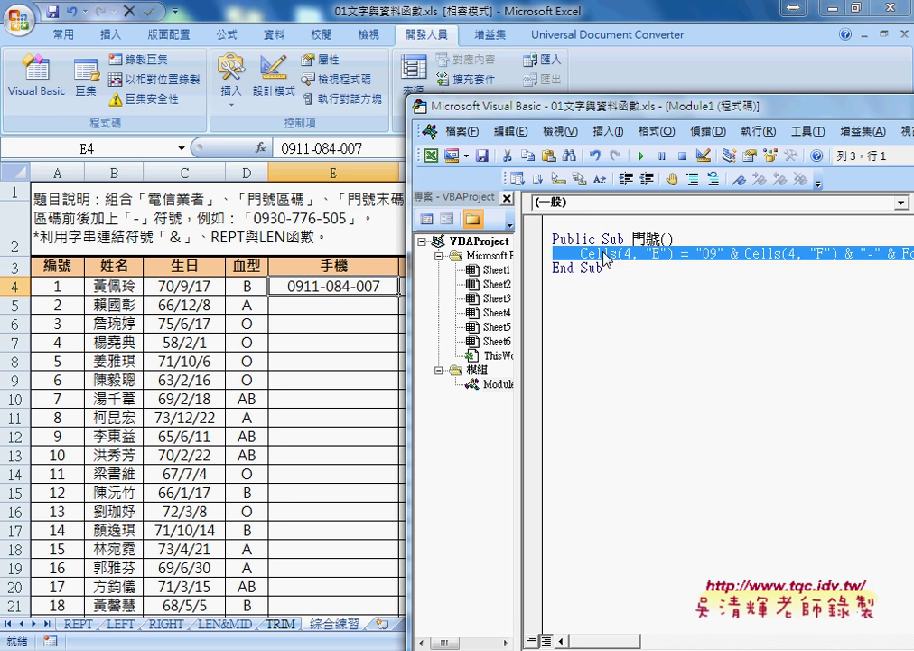
Add a blank line below the Cells line and confirm the data ends at row 103.
key(Left)
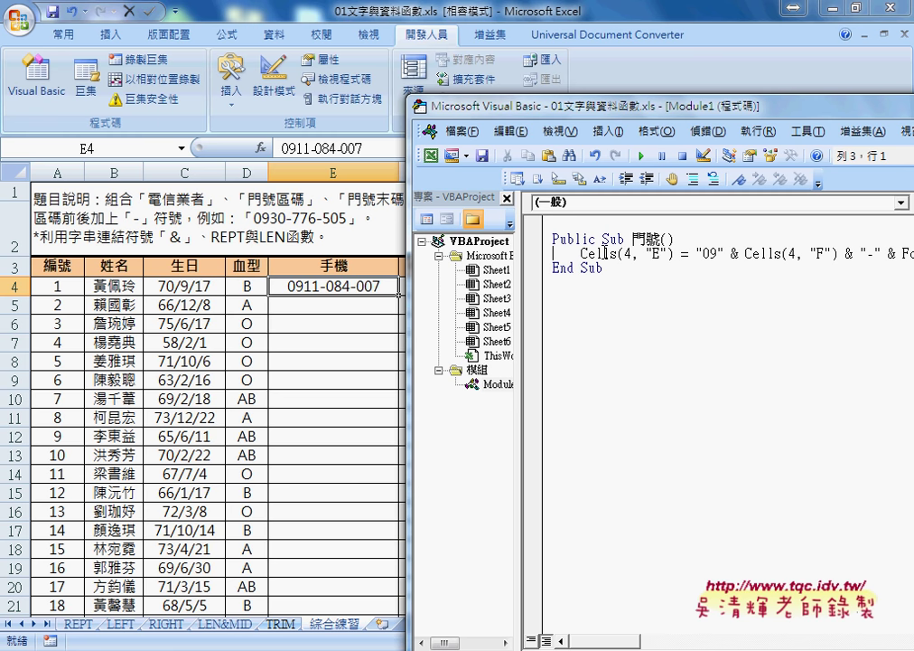
key(End)
key(Return)
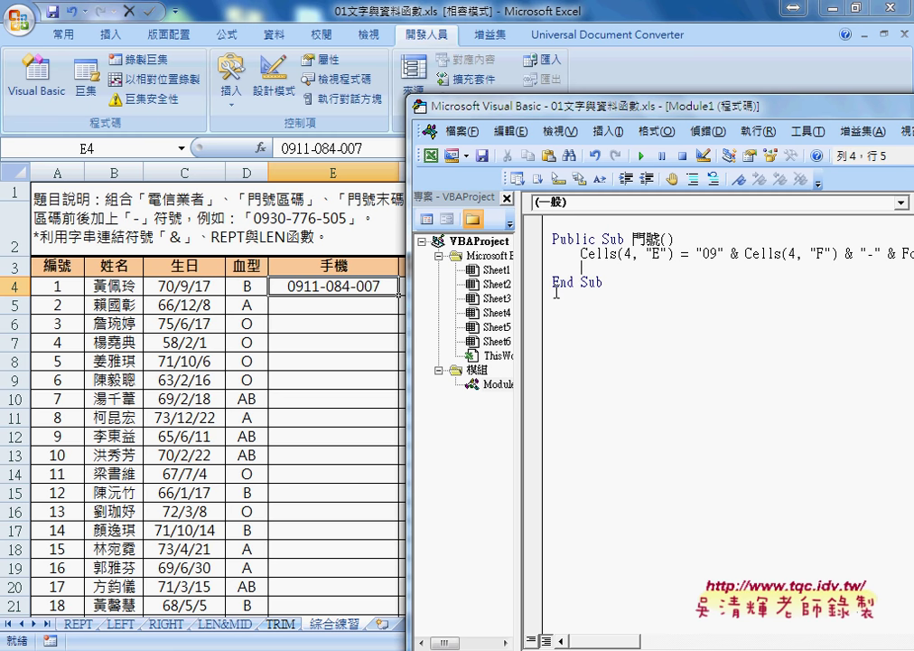
click(56, 287)
key(ctrl+Down)
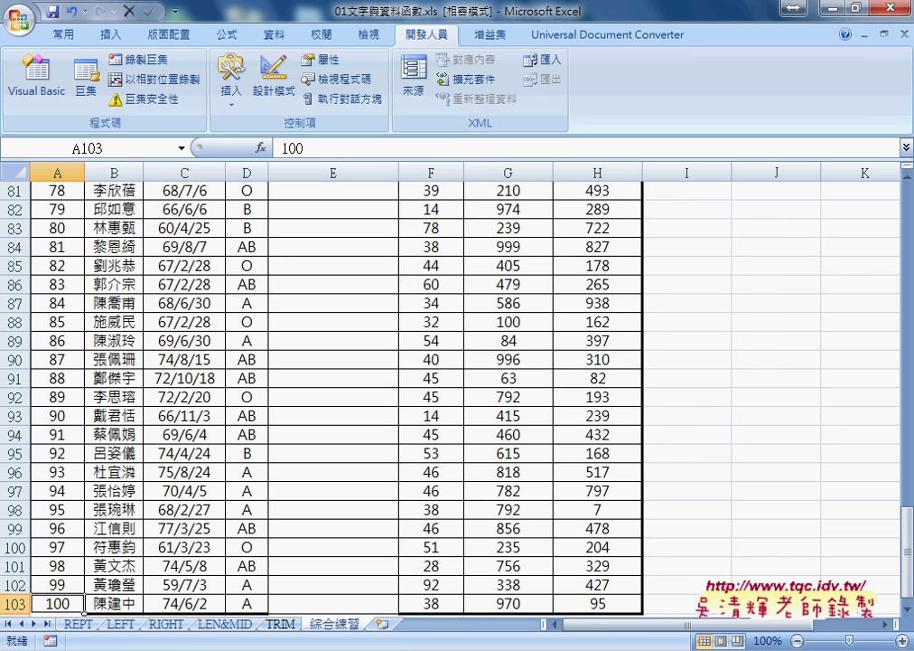
Return to the VBA editor and place the caret on the blank line below the Cells statement.
click(614, 574)
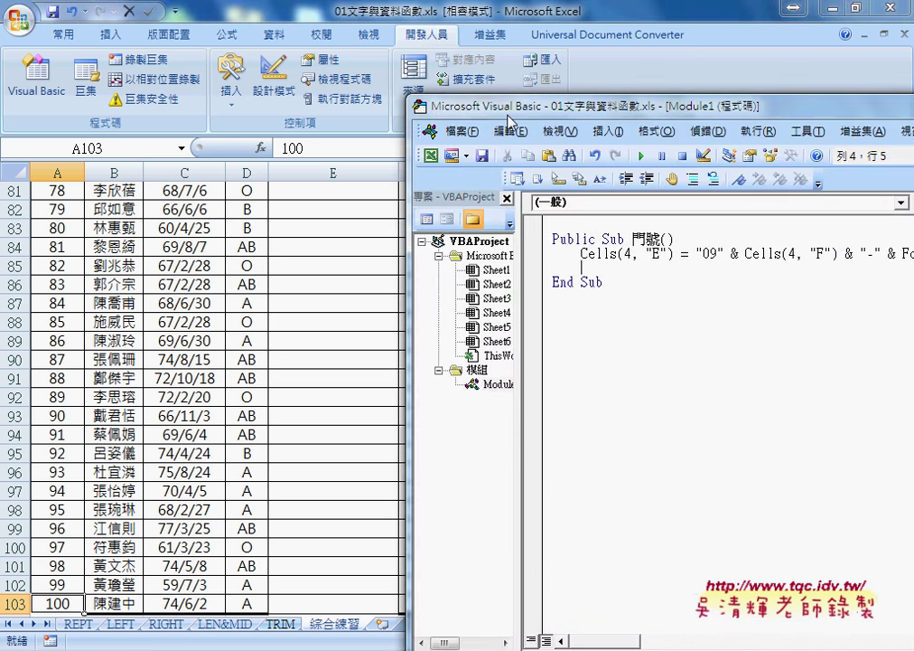
drag(510, 121, 162, 109)
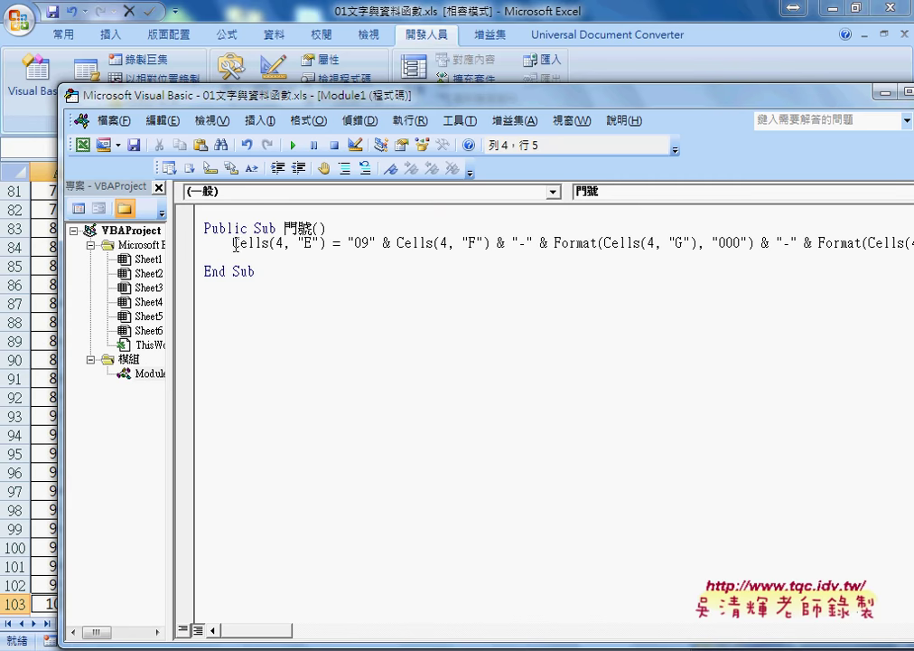
drag(234, 243, 269, 245)
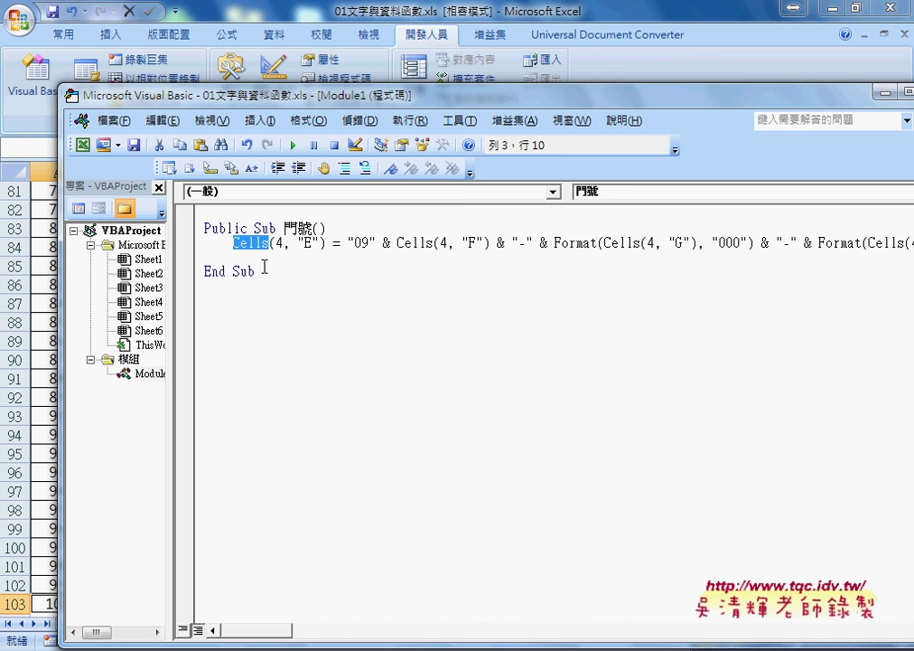
click(250, 258)
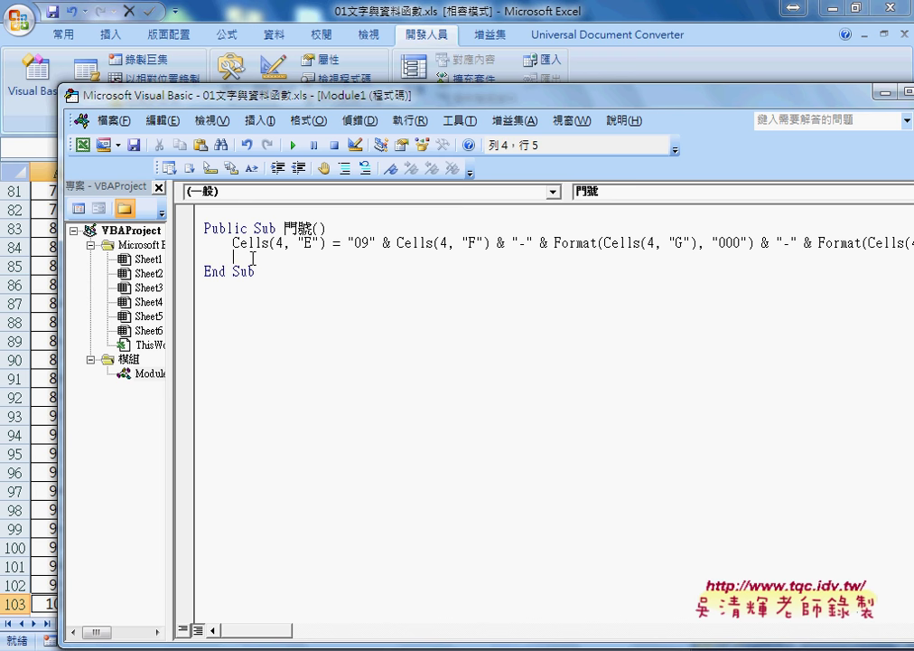
Type a For i = 4 To 103 header with a matching Next below it.
text(for )
text(i)
text(=4)
text( t)
text(o)
text( 103)
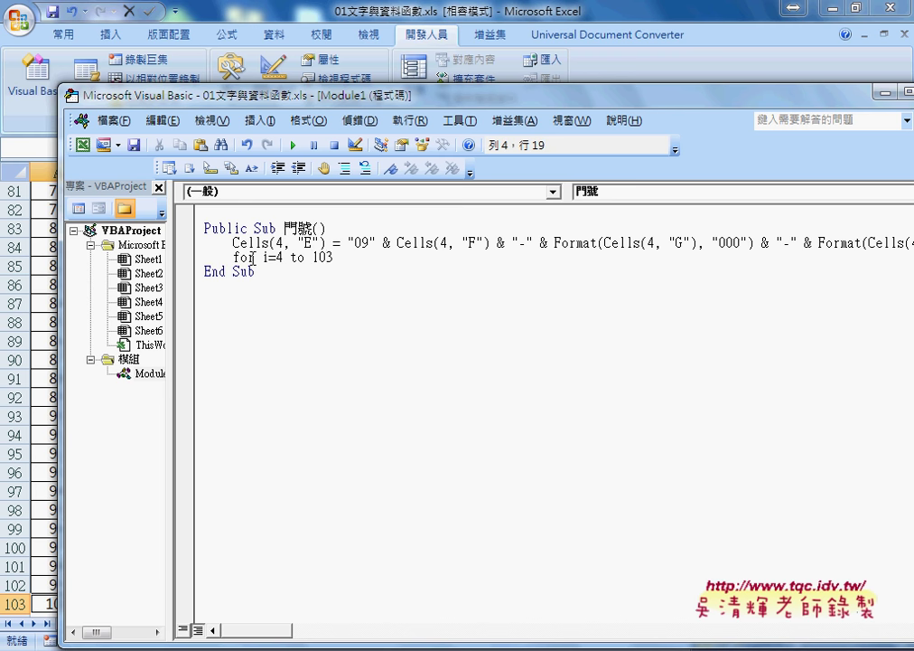
key(Return)
key(Return)
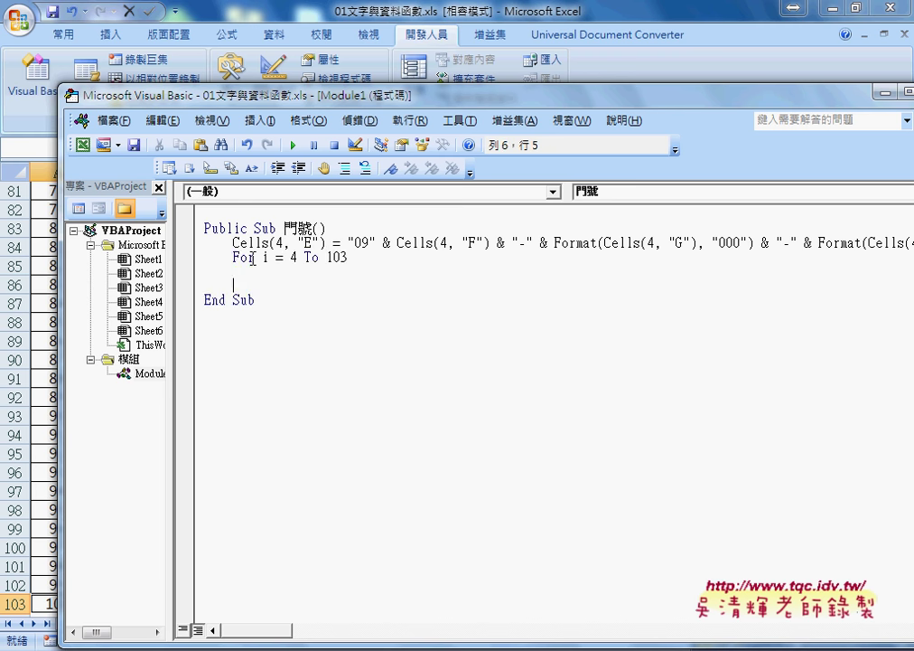
text(nex)
text(t)
key(Up)
Move the Cells statement inside the loop, remove the leftover blank line and indent it.
click(217, 244)
drag(217, 244, 201, 272)
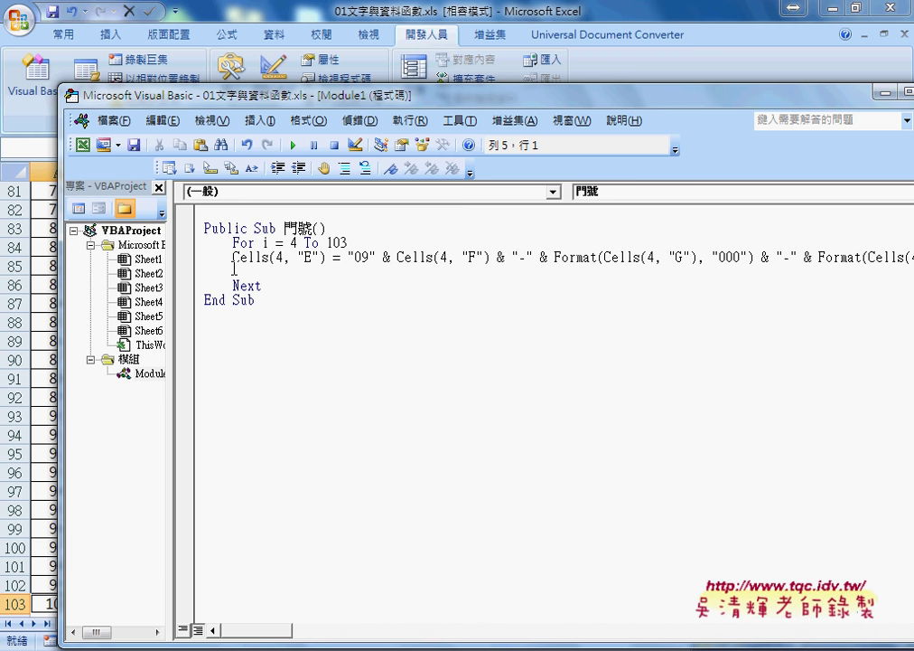
click(185, 269)
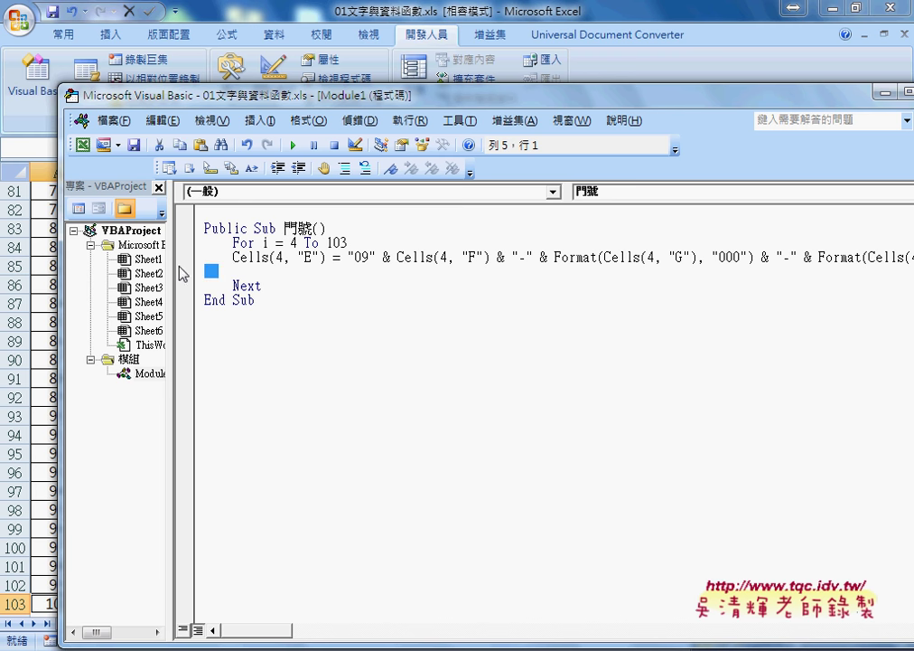
key(Delete)
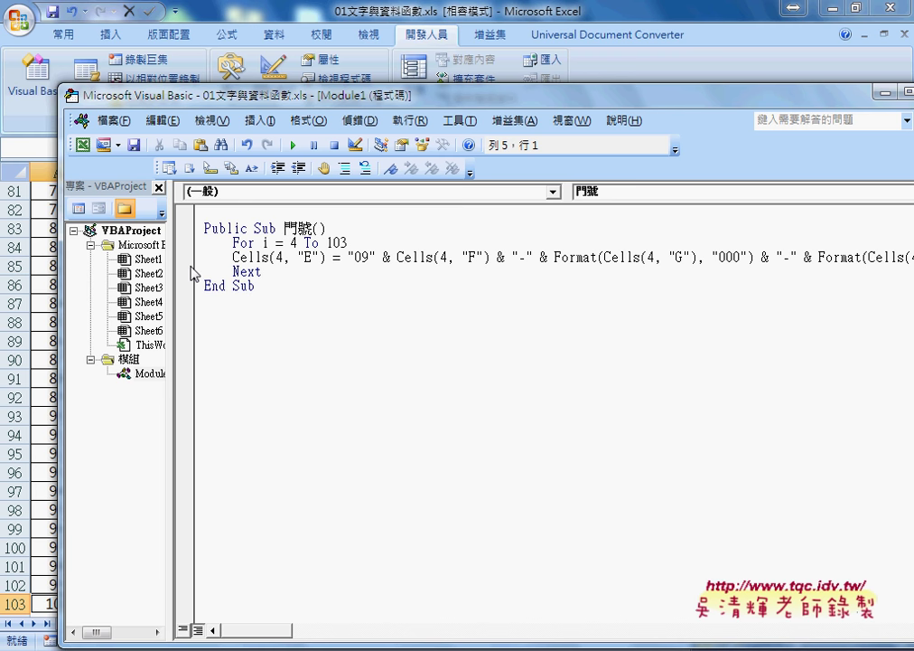
click(232, 258)
key(Tab)
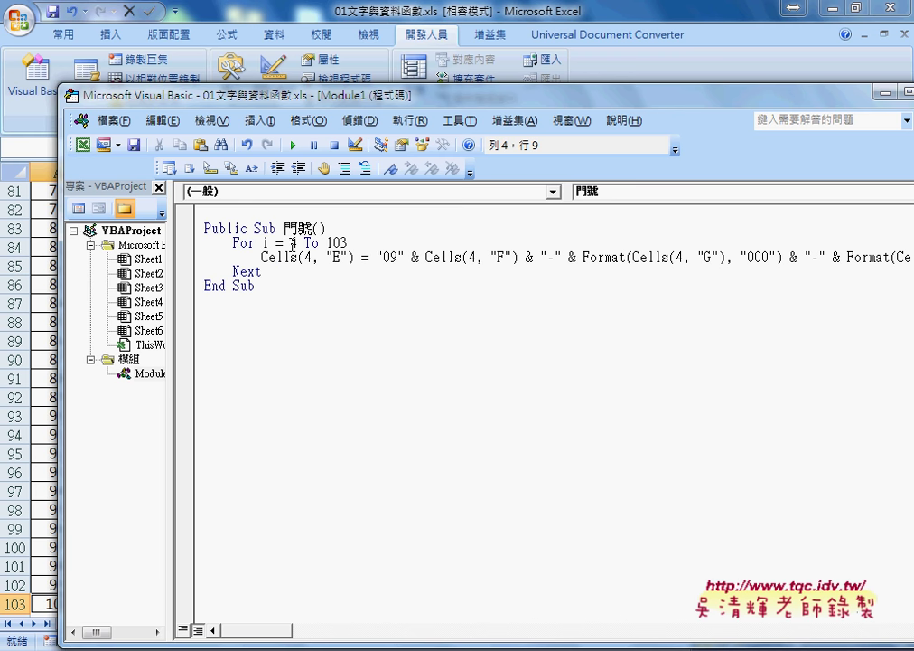
Replace row 4 with i in the E, F, G and H Cells references, then select the loop.
double_click(291, 242)
double_click(308, 258)
text(i)
double_click(471, 258)
text(i)
click(684, 257)
double_click(683, 257)
text(i)
drag(542, 91, 413, 84)
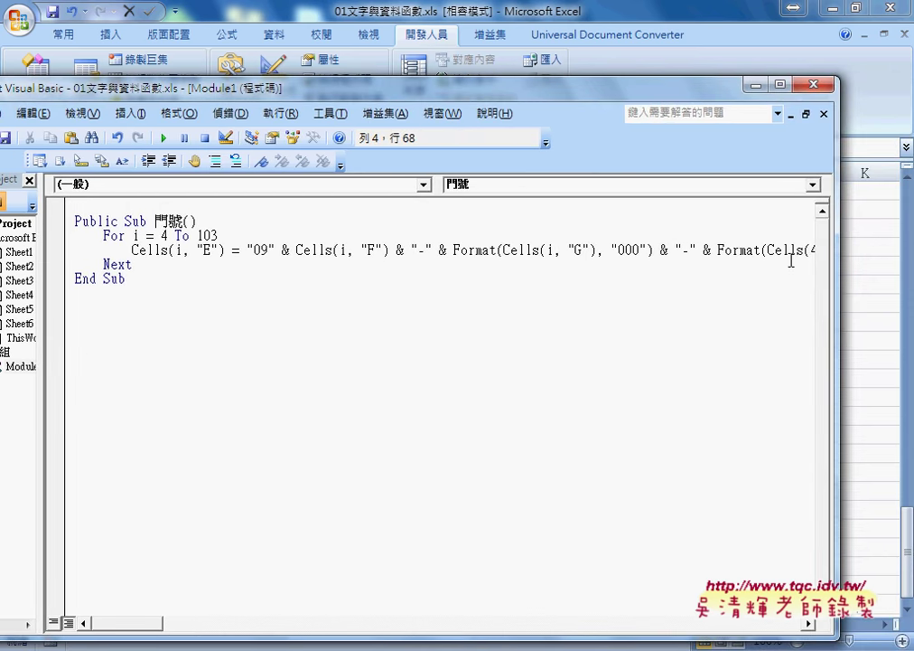
drag(839, 272, 858, 271)
double_click(815, 250)
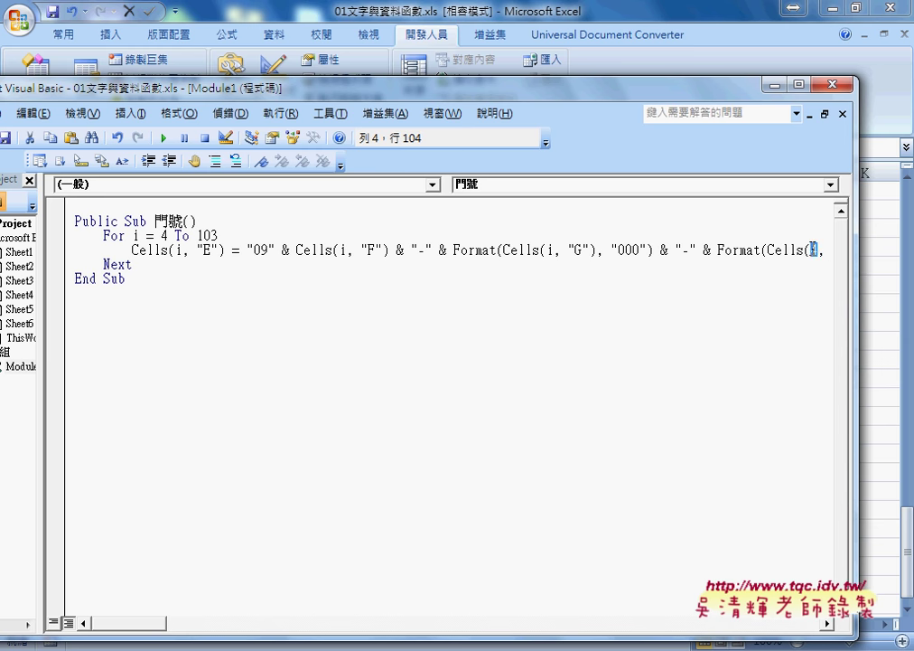
text(i)
click(139, 263)
drag(138, 263, 75, 235)
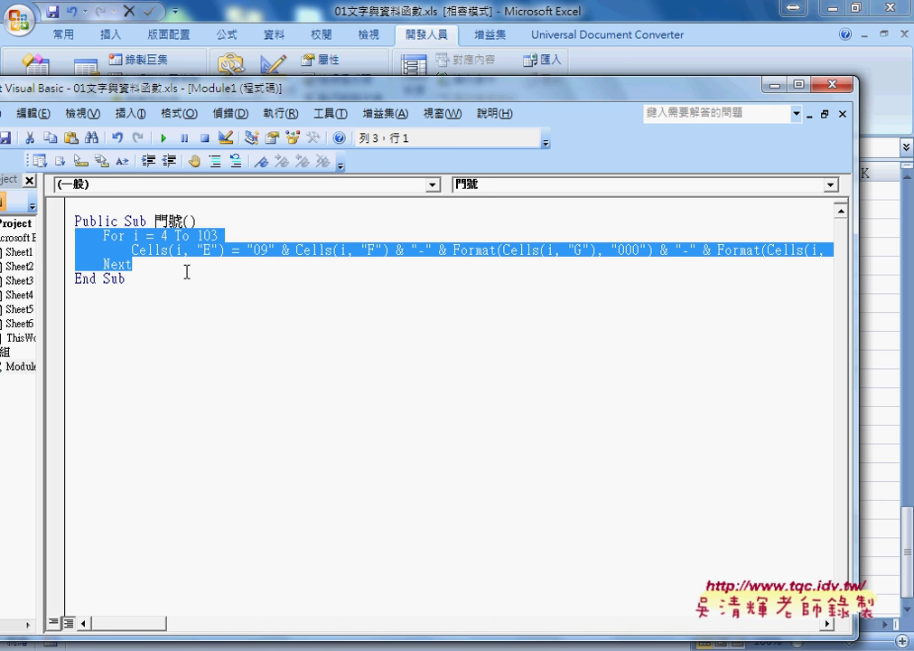
Scroll the worksheet back to the top to view column E.
mouse_move(271, 94)
mouse_down()
mouse_move(379, 216)
mouse_move(666, 73)
mouse_up()
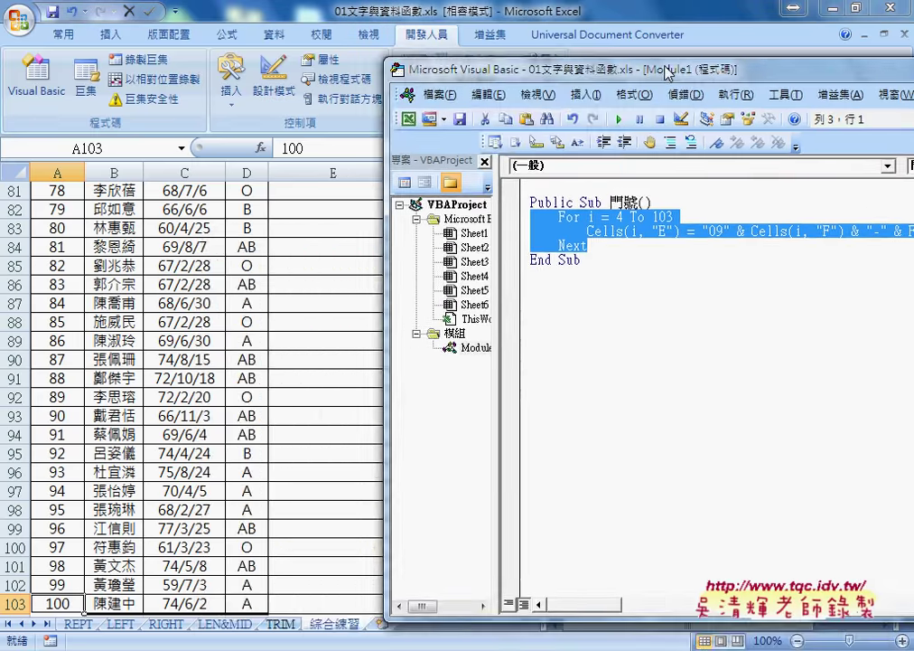
click(323, 225)
scroll(323, 225, up, 5)
scroll(323, 223, up, 6)
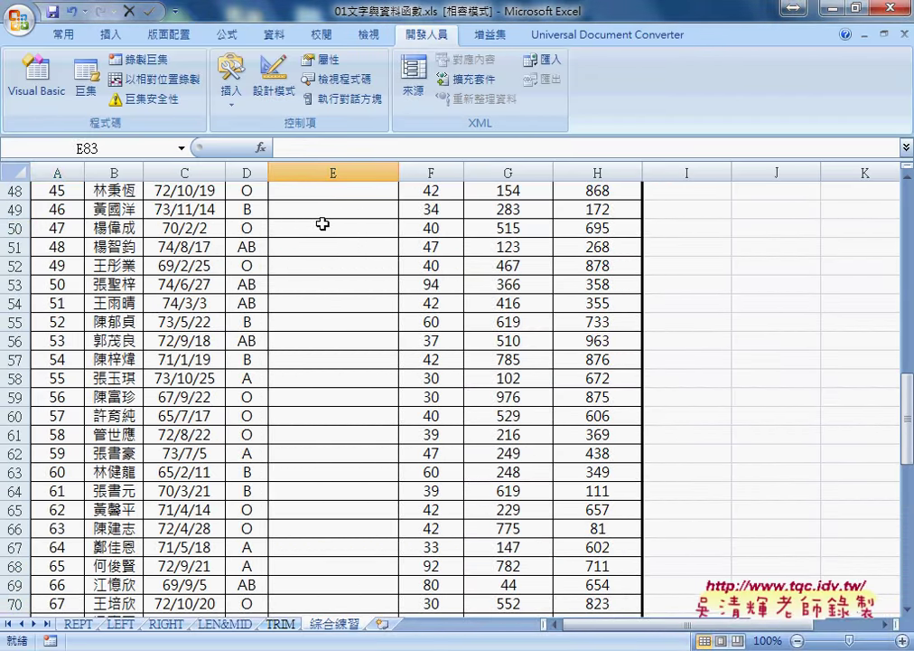
scroll(323, 222, up, 8)
scroll(322, 222, up, 4)
scroll(323, 222, up, 4)
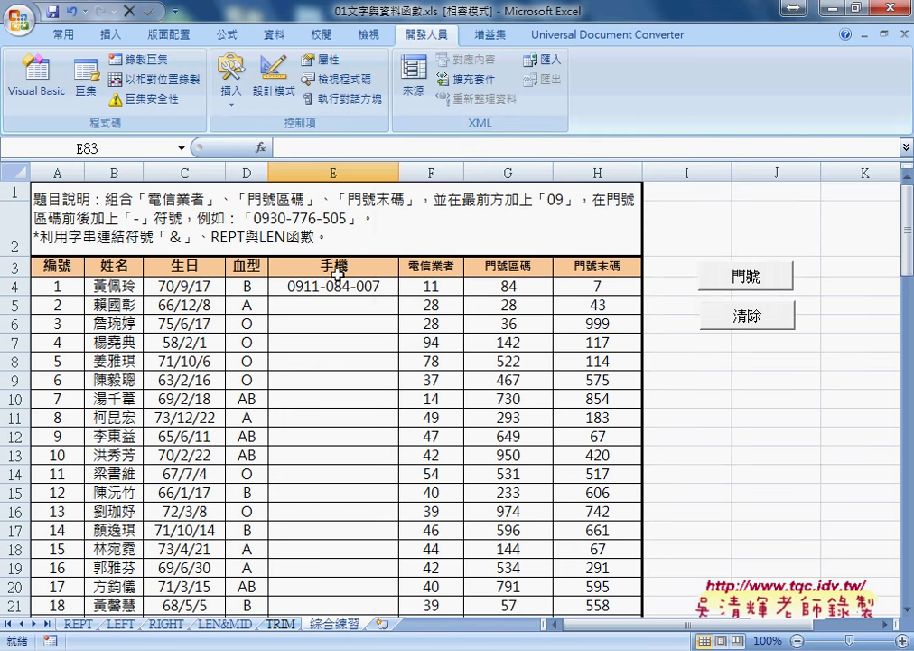
Run the looped 門號 macro to fill column E with phone numbers down to row 103.
click(36, 77)
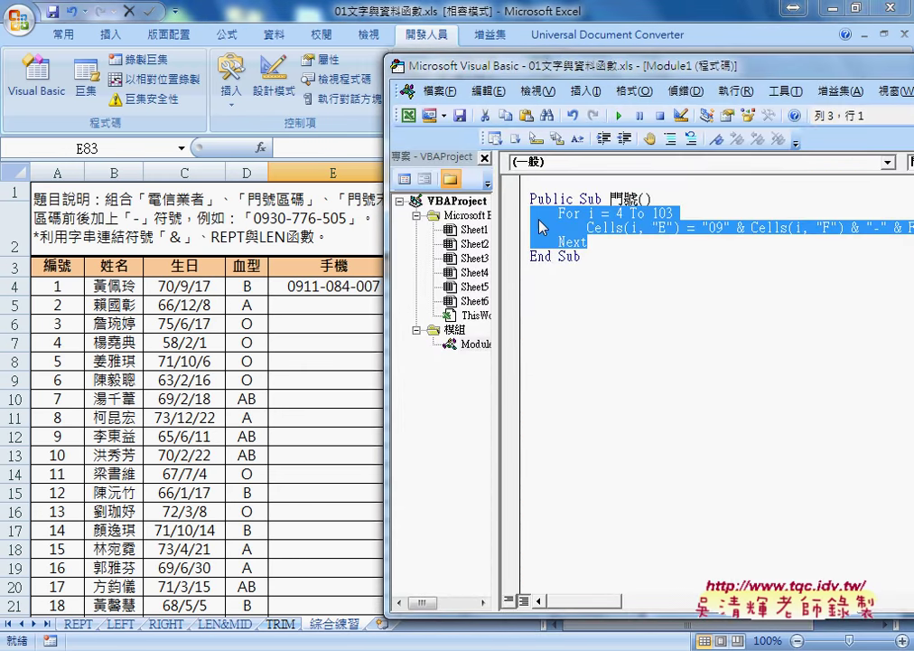
key(Right)
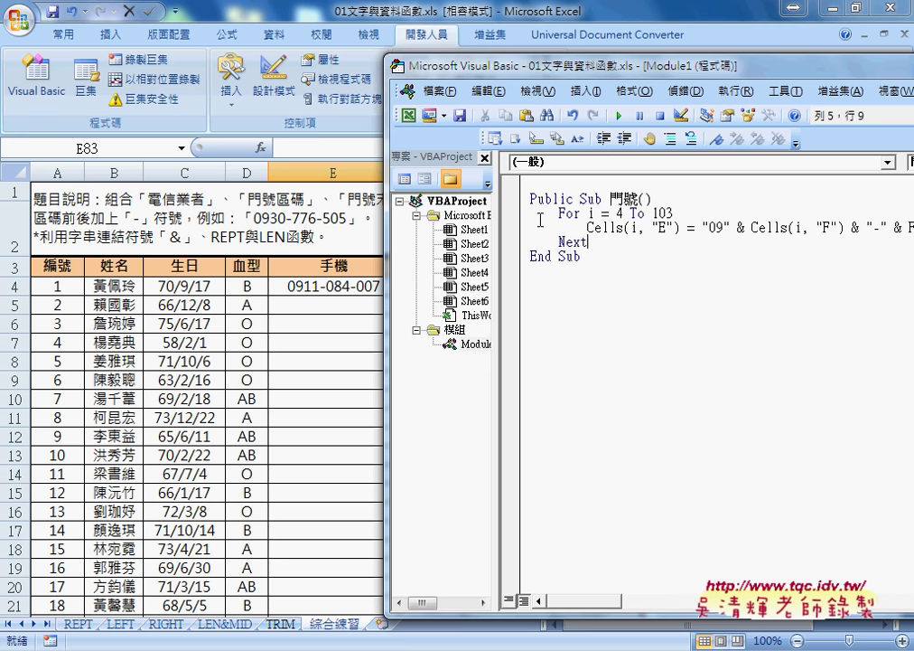
click(619, 115)
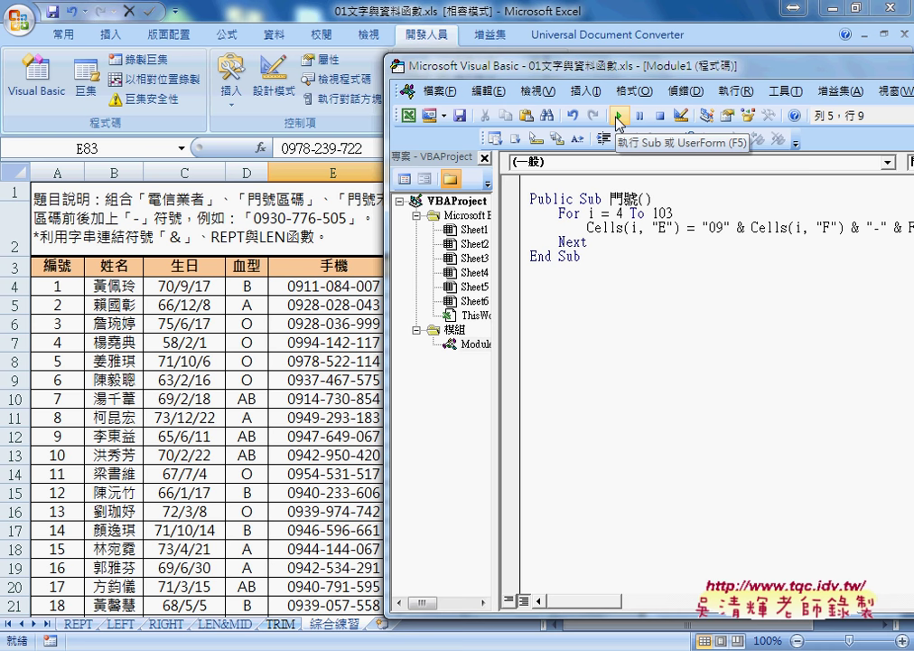
click(586, 92)
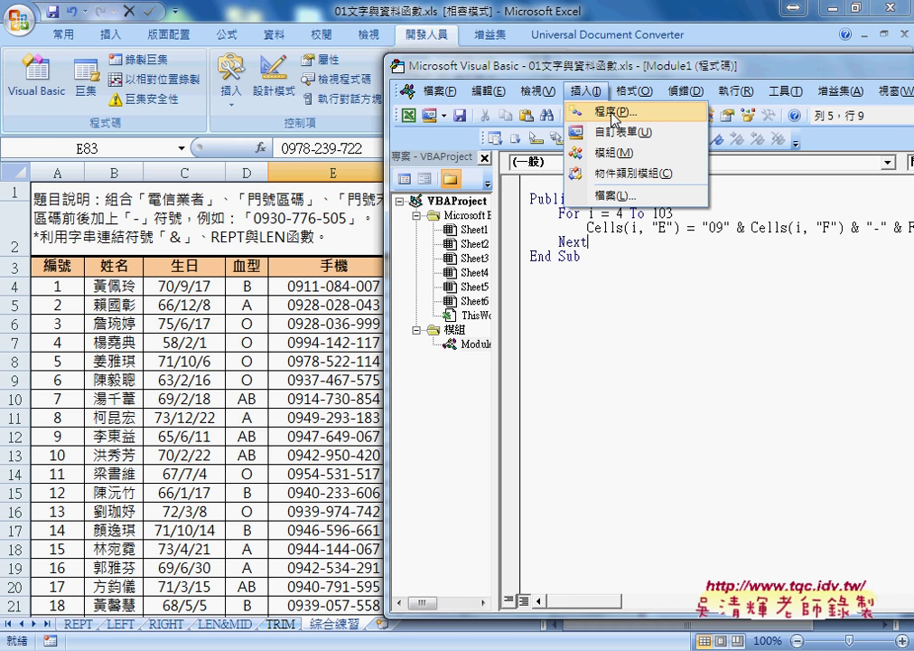
Duplicate the 門號 procedure by pasting a second copy below the original.
click(623, 275)
drag(602, 255, 513, 208)
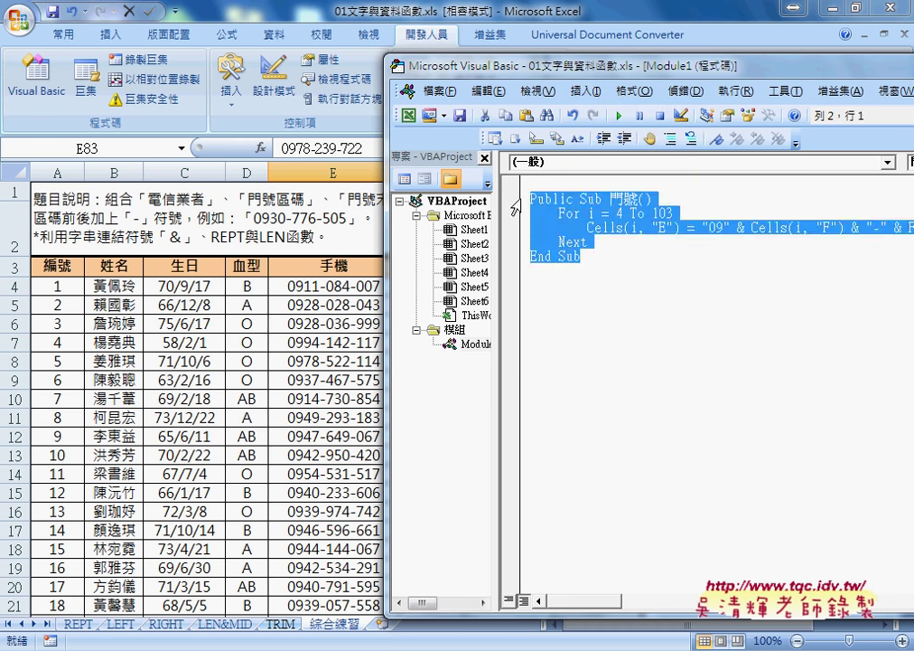
click(582, 277)
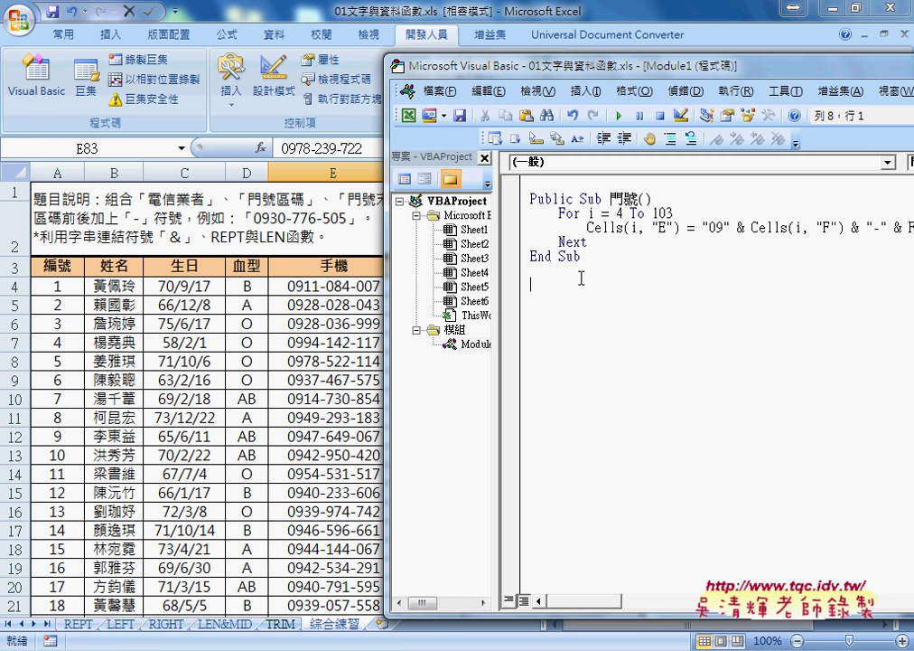
key(ctrl+v)
Rename the copied procedure from 門號 to 清除.
drag(555, 271, 638, 283)
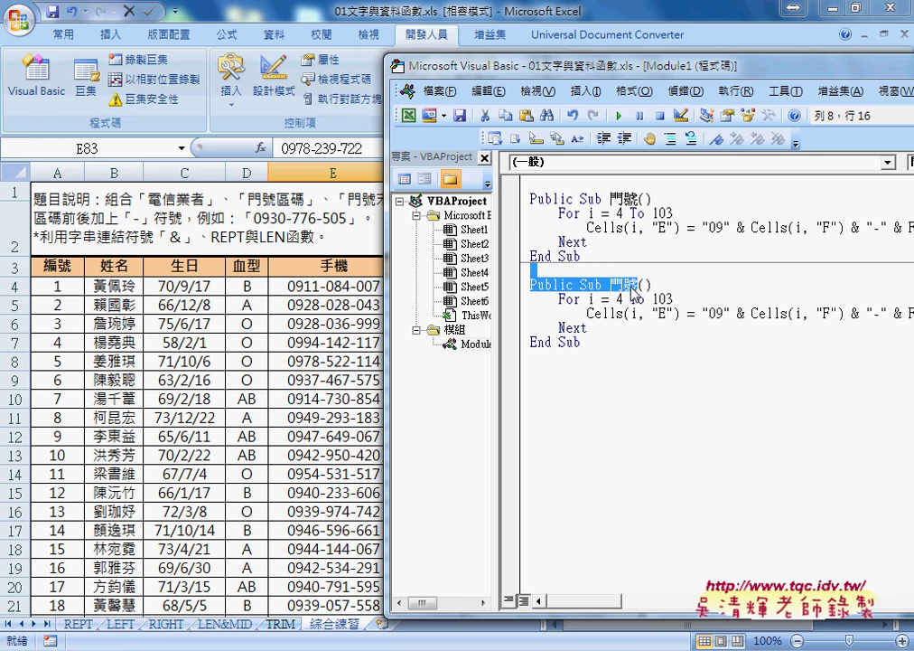
key(Left)
key(Left)
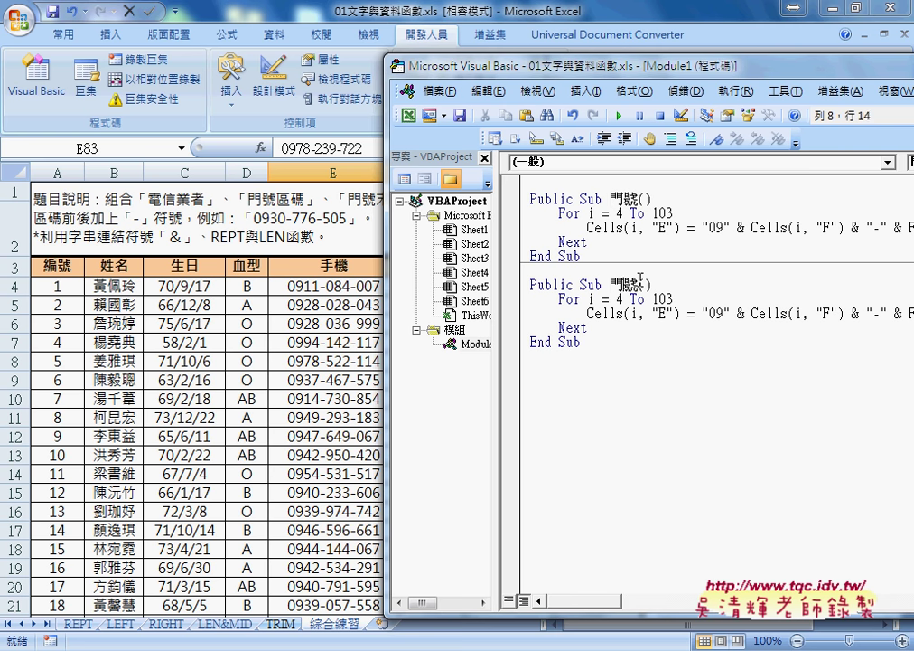
key(Left)
key(Delete)
key(Delete)
text(門)
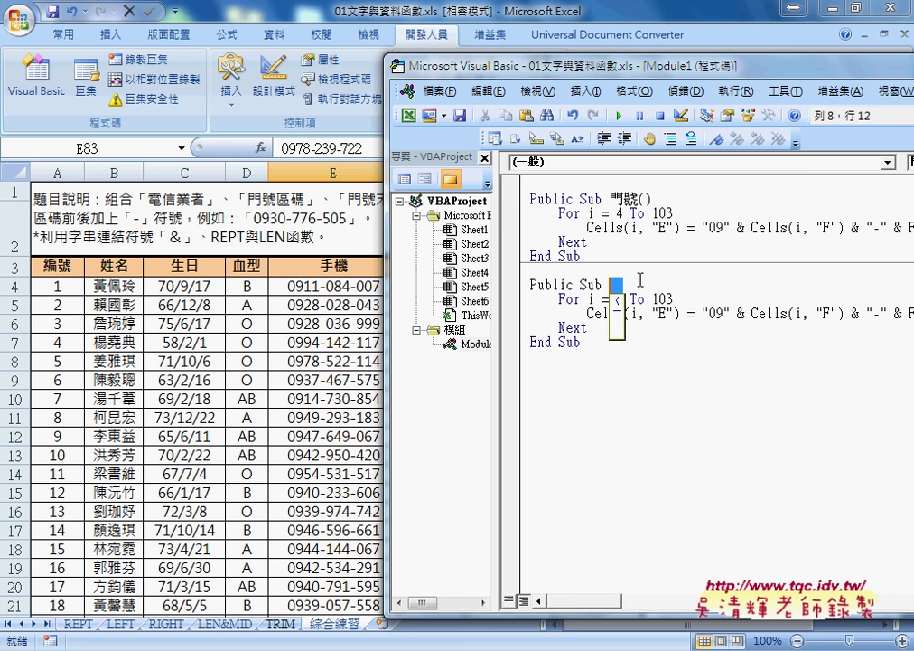
text(清)
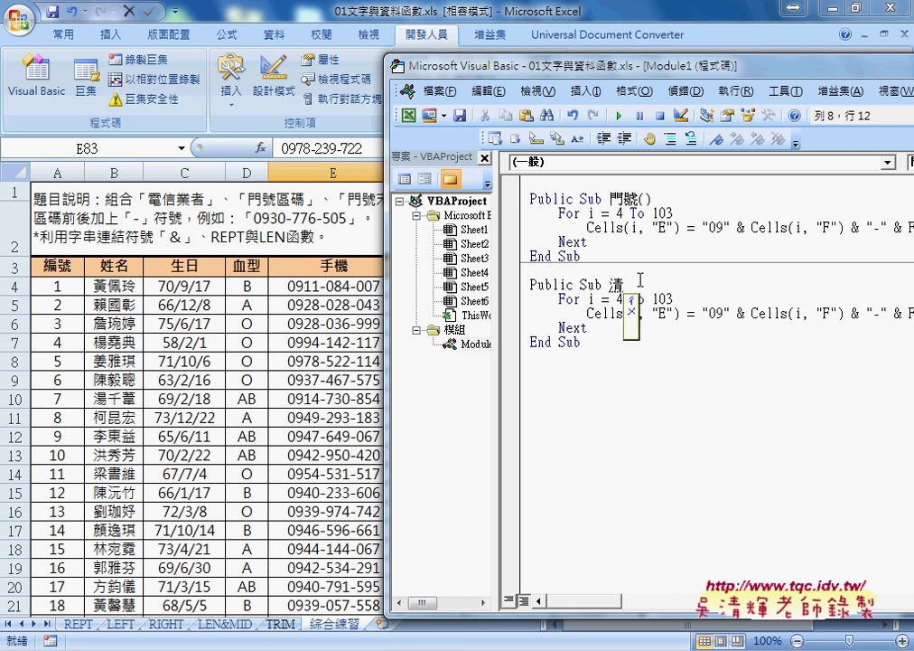
text(除()
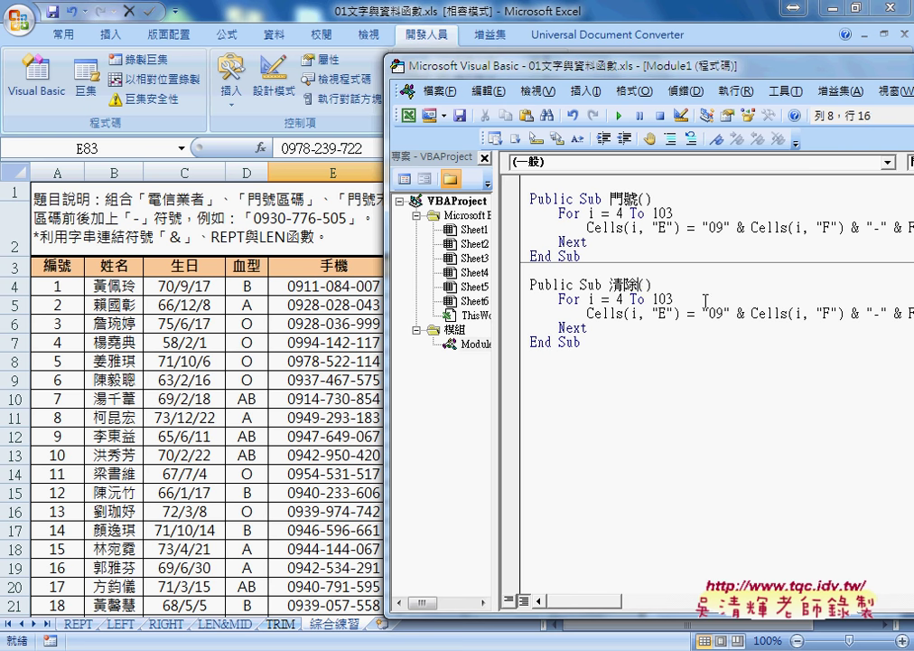
Change the copy's Cells(i, "E") assignment to = "" so it blanks the cells.
click(702, 313)
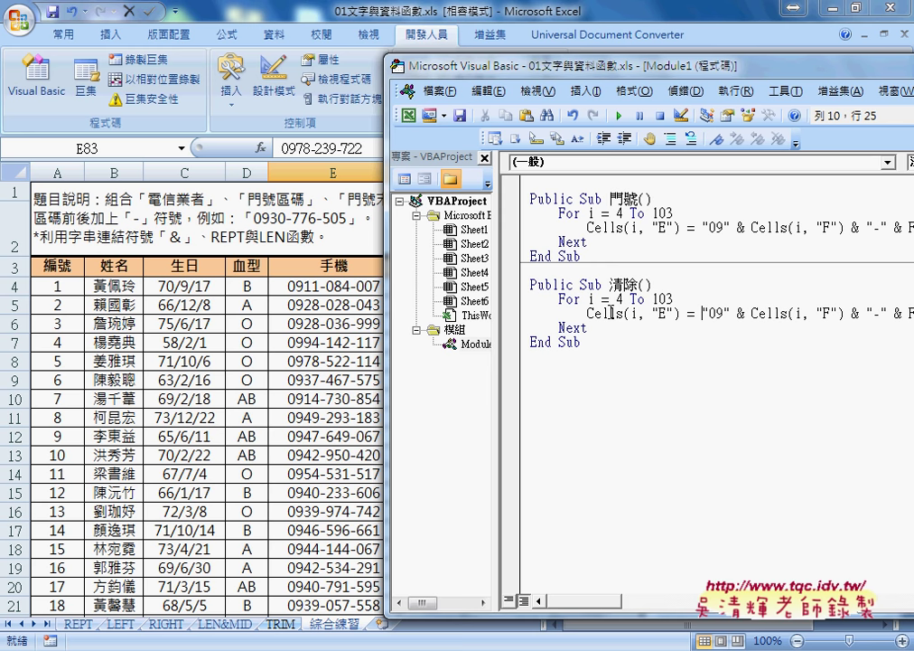
key(shift+End)
key(Delete)
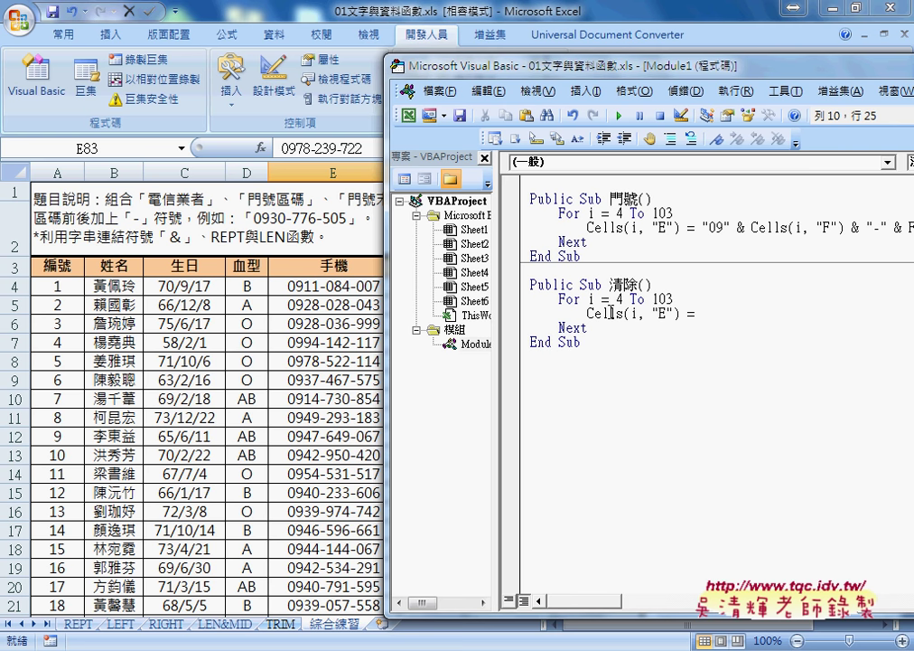
text(")
text(")
drag(625, 74, 731, 79)
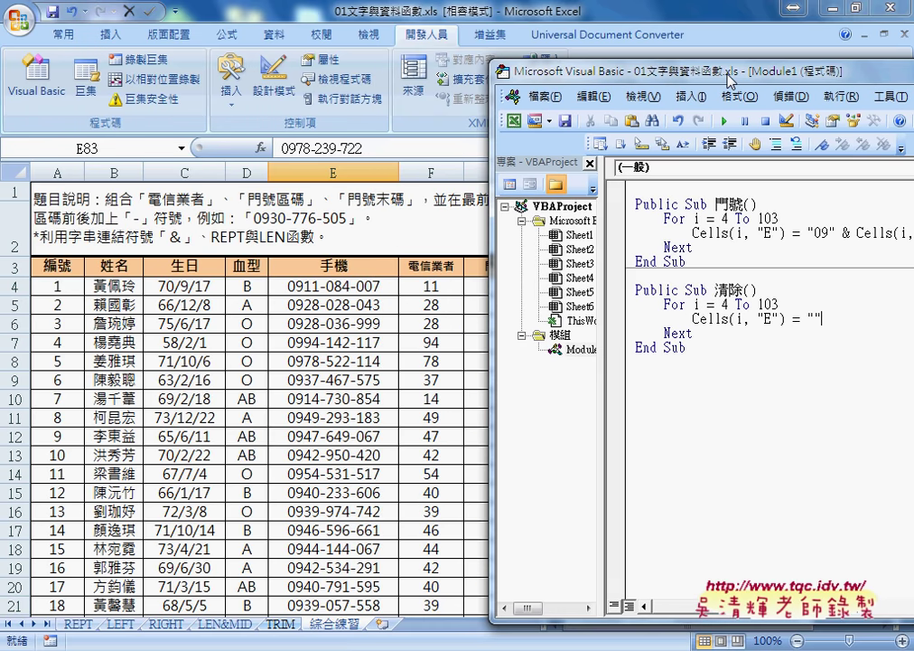
click(726, 121)
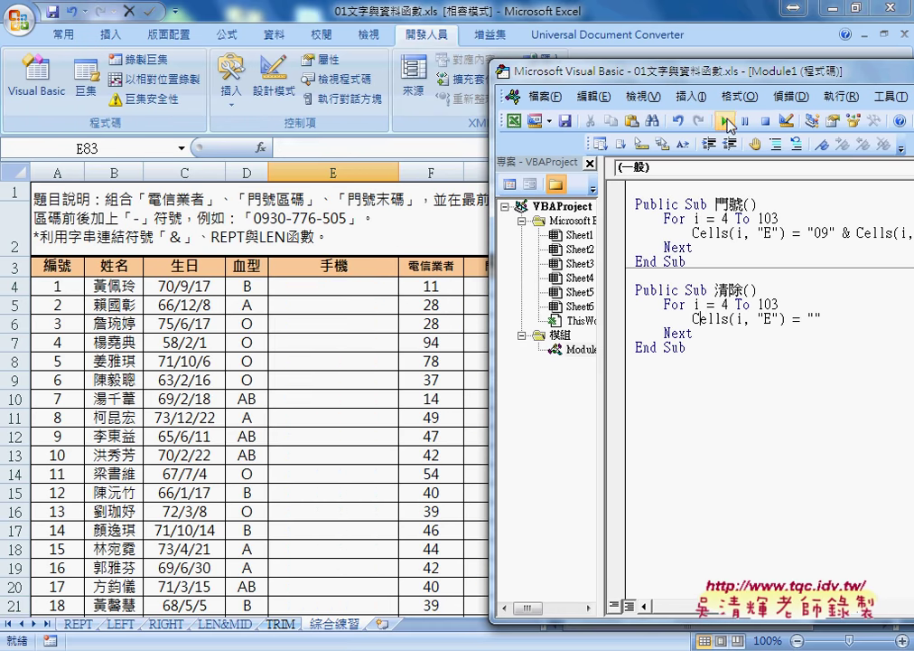
click(720, 232)
click(724, 121)
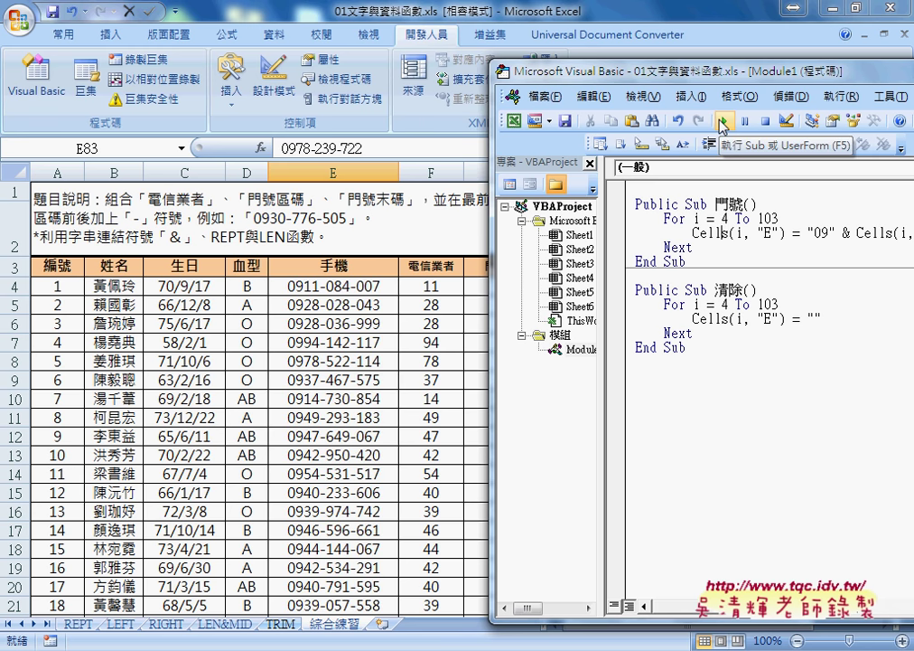
click(741, 305)
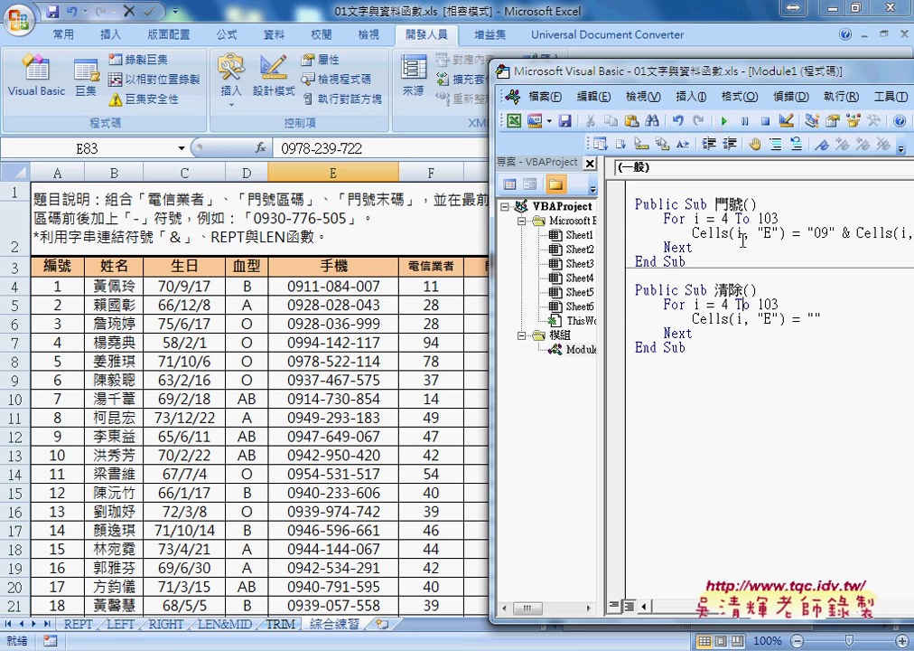
click(726, 121)
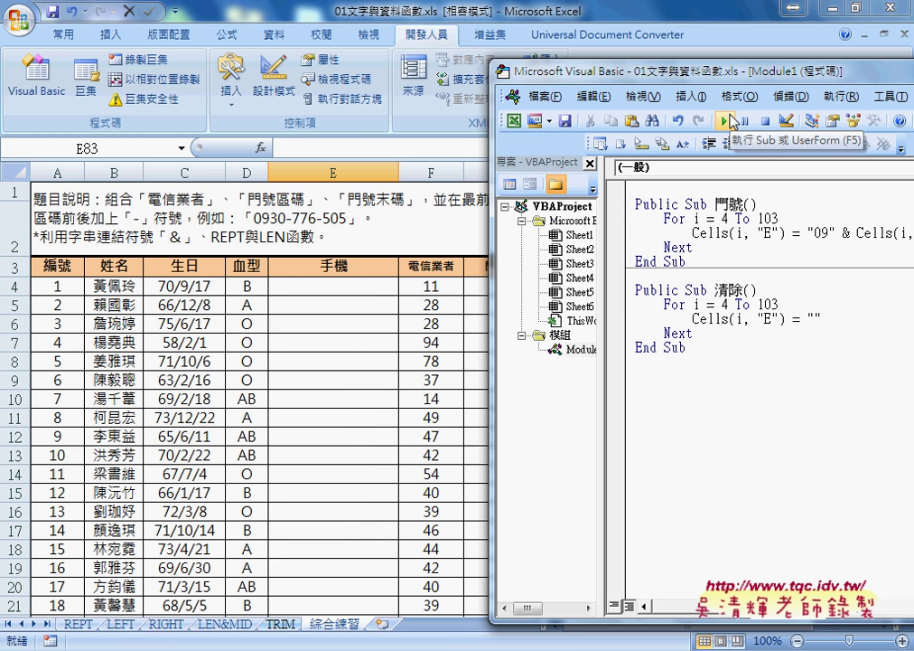
drag(720, 76, 229, 86)
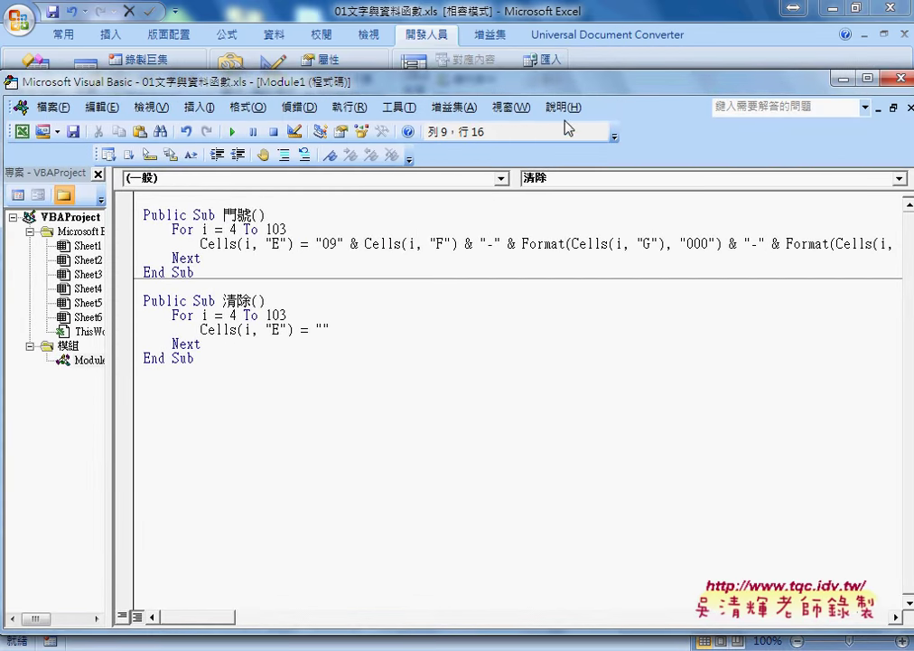
drag(518, 87, 706, 76)
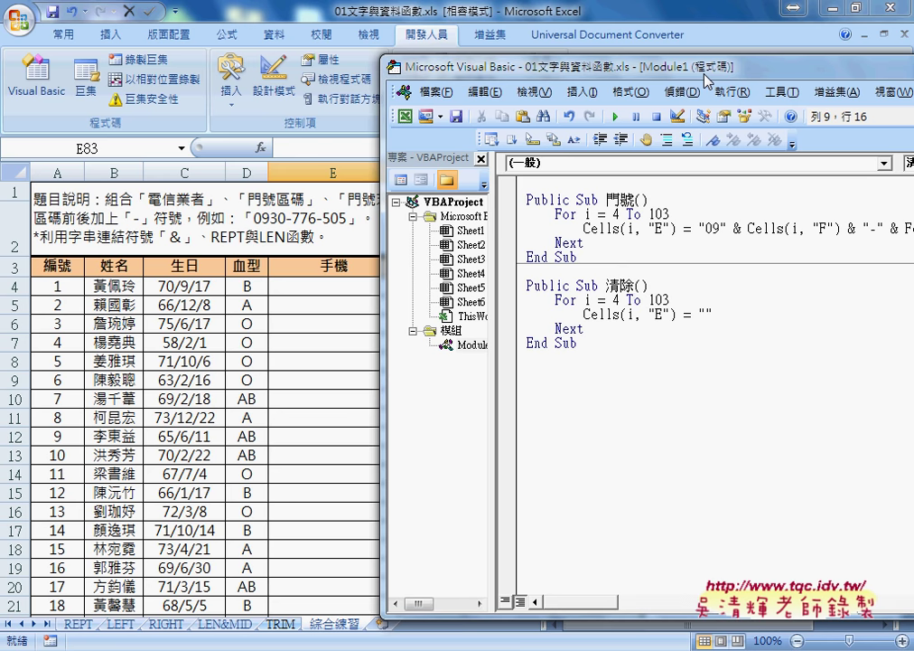
Test the worksheet's 門號 button to fill column E, then 清除 to clear it.
click(320, 323)
click(739, 282)
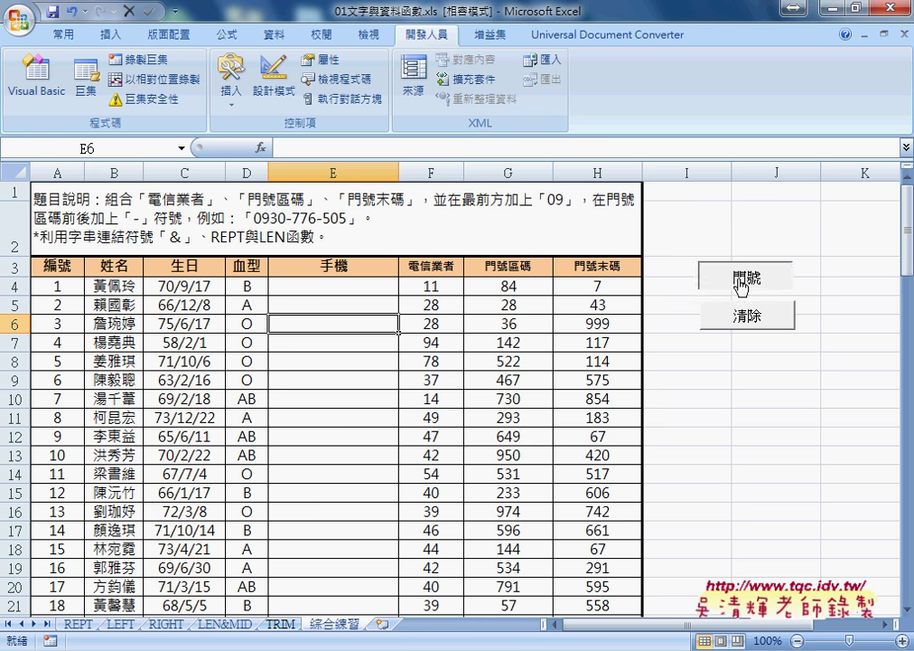
click(744, 316)
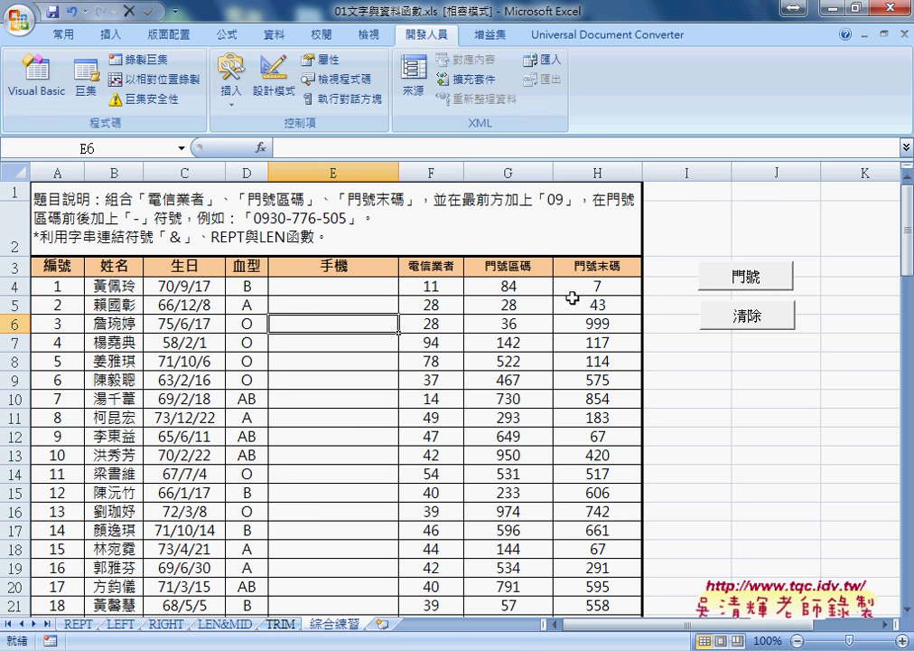
Back in the VBA editor, select Module1 and widen the project tree pane.
click(37, 86)
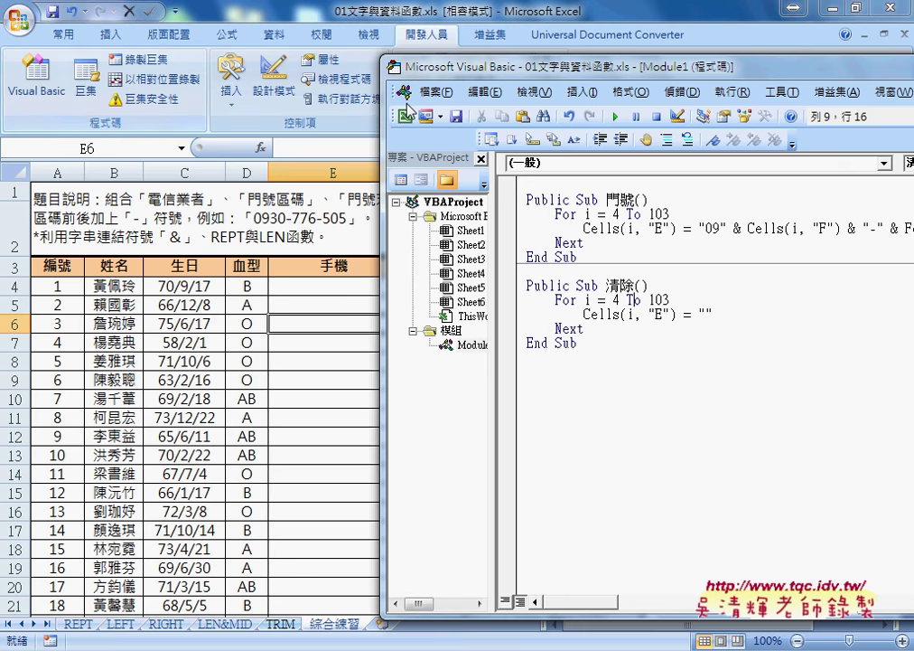
drag(464, 65, 276, 65)
click(287, 341)
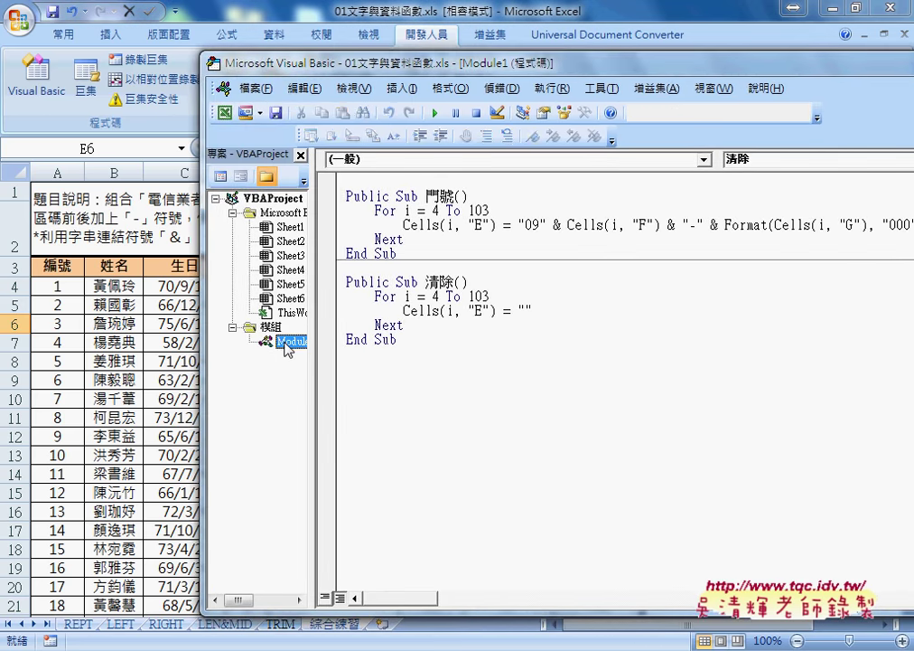
drag(312, 341, 349, 341)
Open Insert > Procedure from inside 門號, then highlight the For i = 4 To 103 line.
click(402, 87)
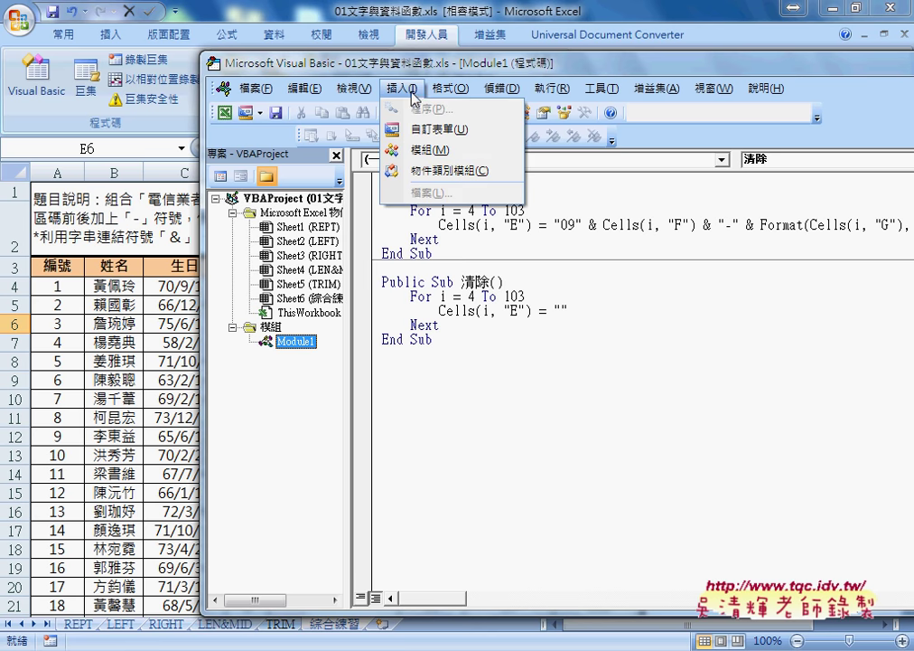
click(411, 239)
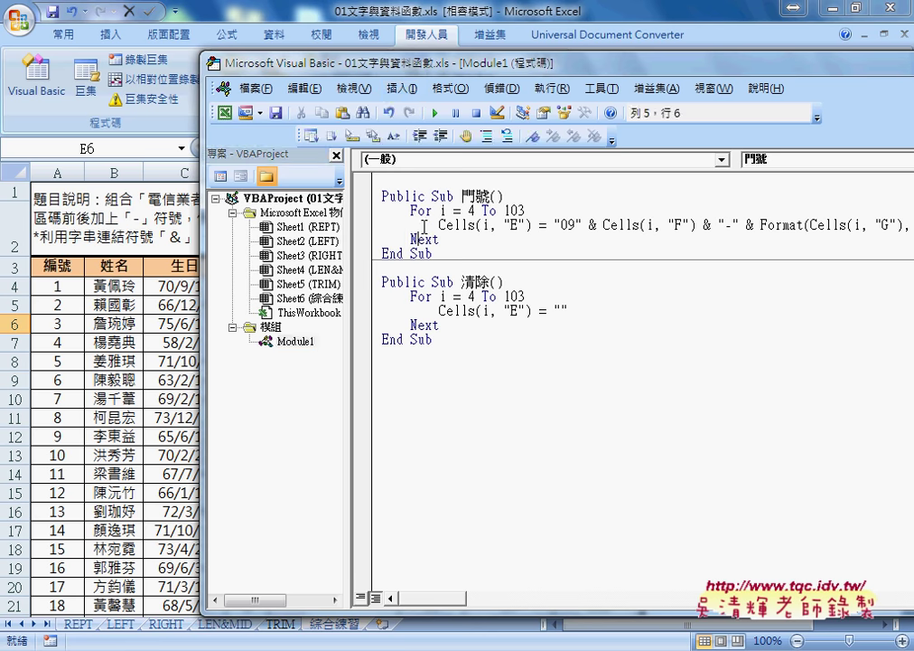
click(402, 88)
click(421, 110)
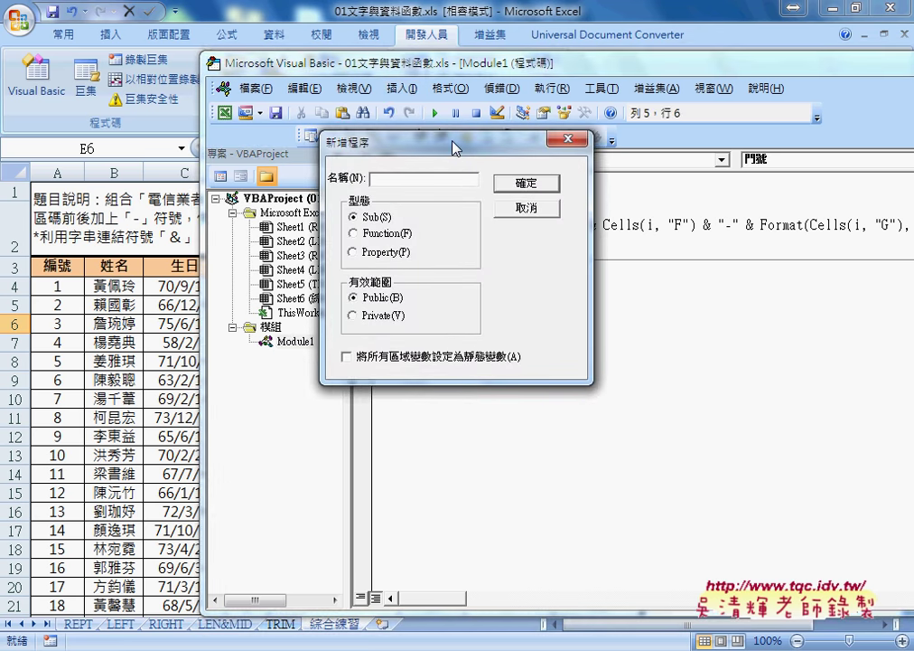
drag(452, 129, 371, 234)
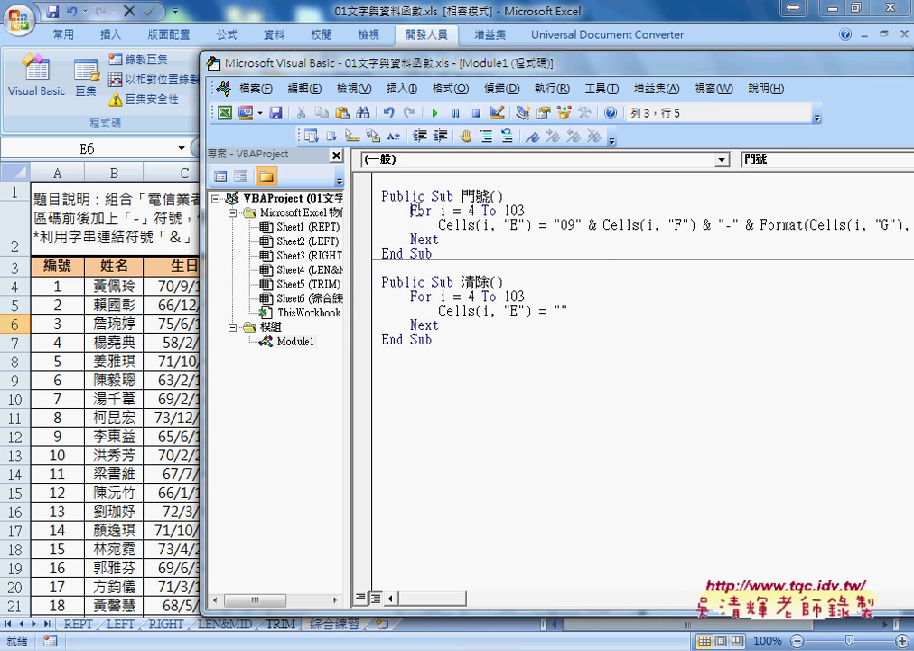
drag(411, 210, 525, 209)
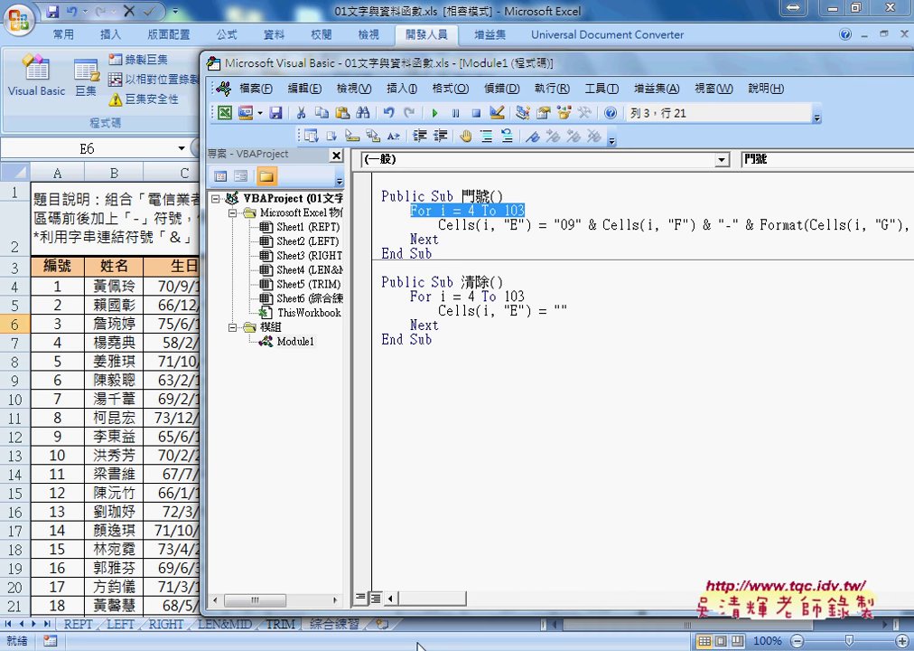
Switch to the Google Docs 程式碼 notes and scroll down to the 門號 and 清除 code listing.
key(alt+Tab)
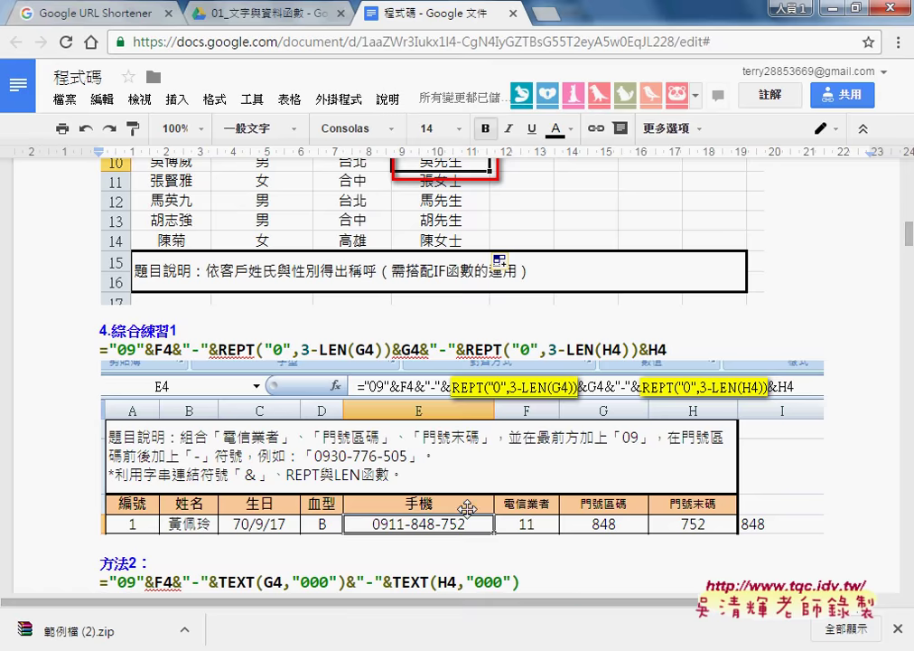
scroll(469, 502, down, 2)
scroll(469, 502, down, 2)
scroll(469, 502, down, 2)
scroll(469, 502, down, 2)
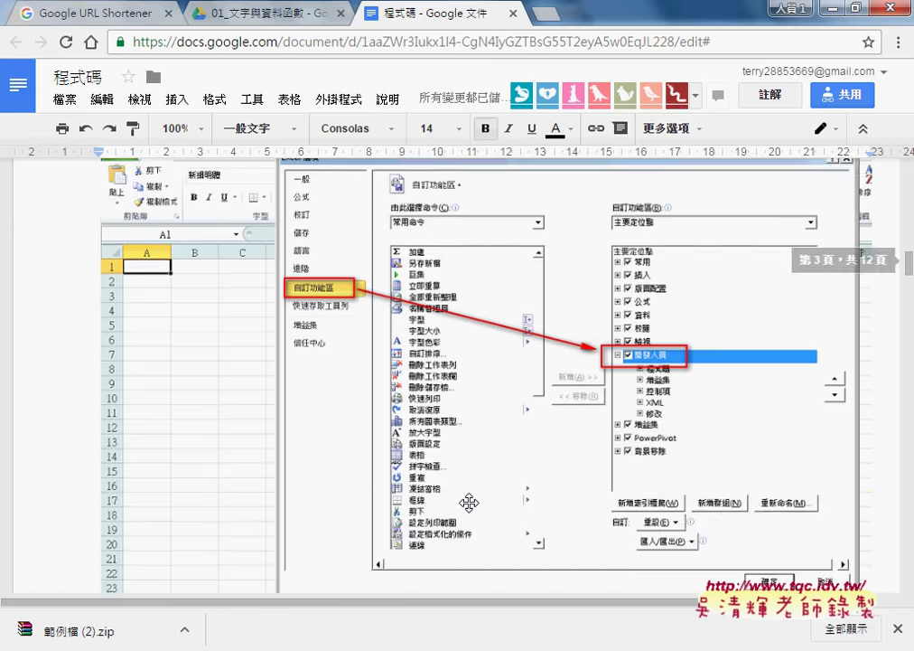
scroll(469, 502, down, 1)
scroll(469, 502, down, 1)
scroll(468, 501, down, 2)
scroll(468, 500, down, 2)
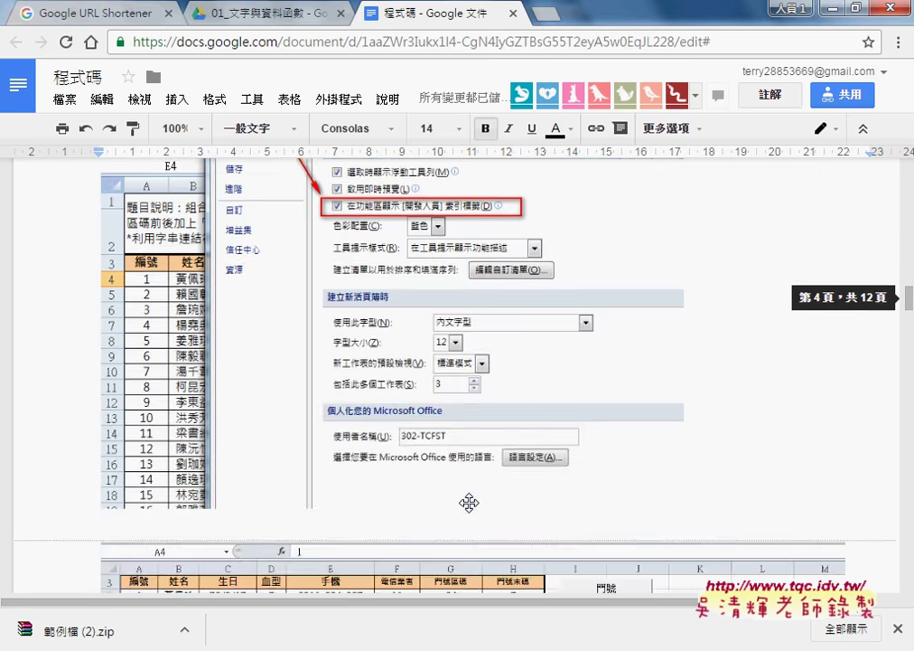
scroll(469, 503, down, 3)
scroll(469, 503, down, 3)
scroll(470, 503, down, 1)
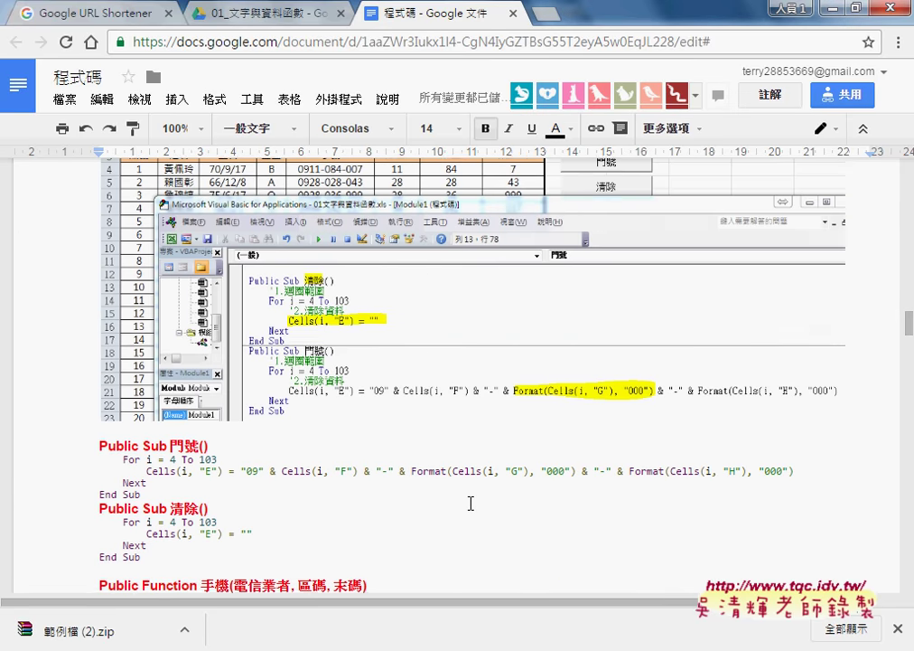